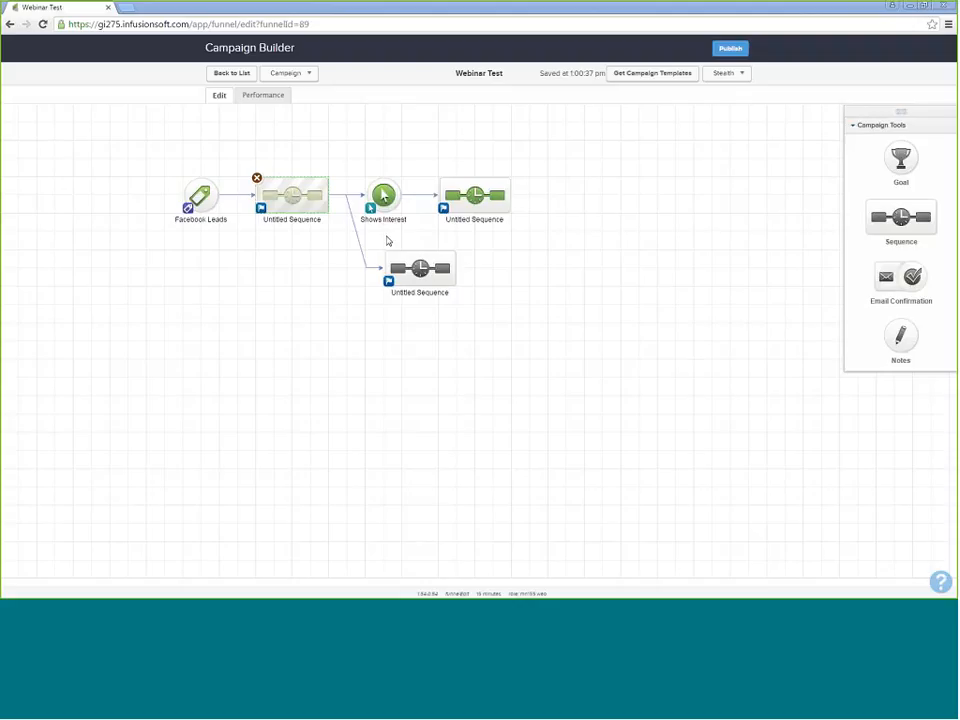
# - Run the campaign's pre-publish checklist and open the first sequence containing elements not marked as ready
pyautogui.moveTo(461, 180)
pyautogui.click(729, 56)
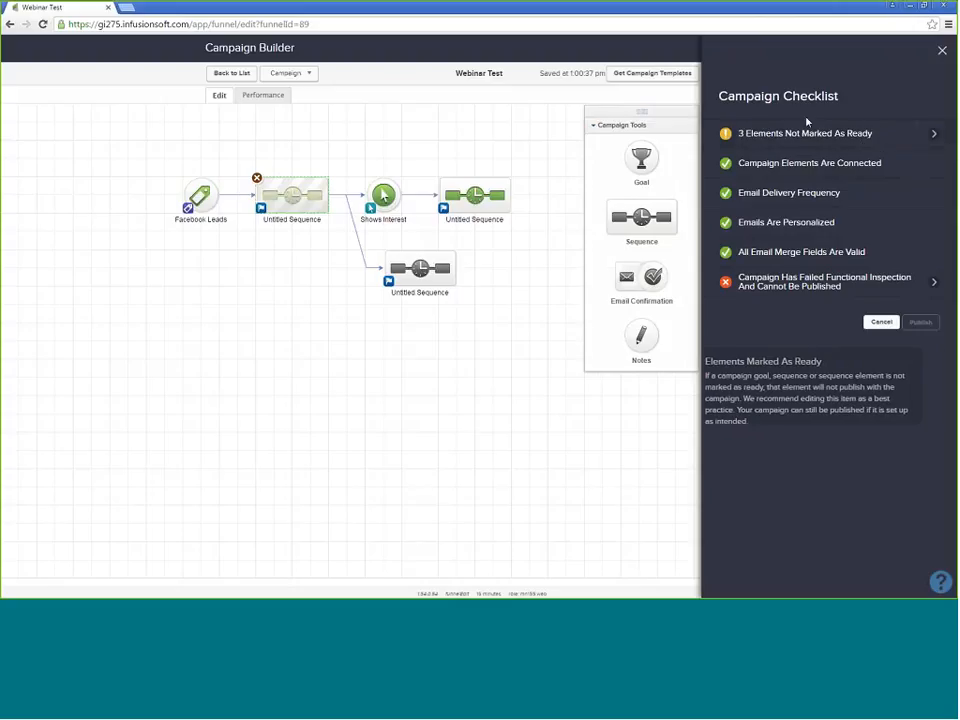
pyautogui.click(934, 137)
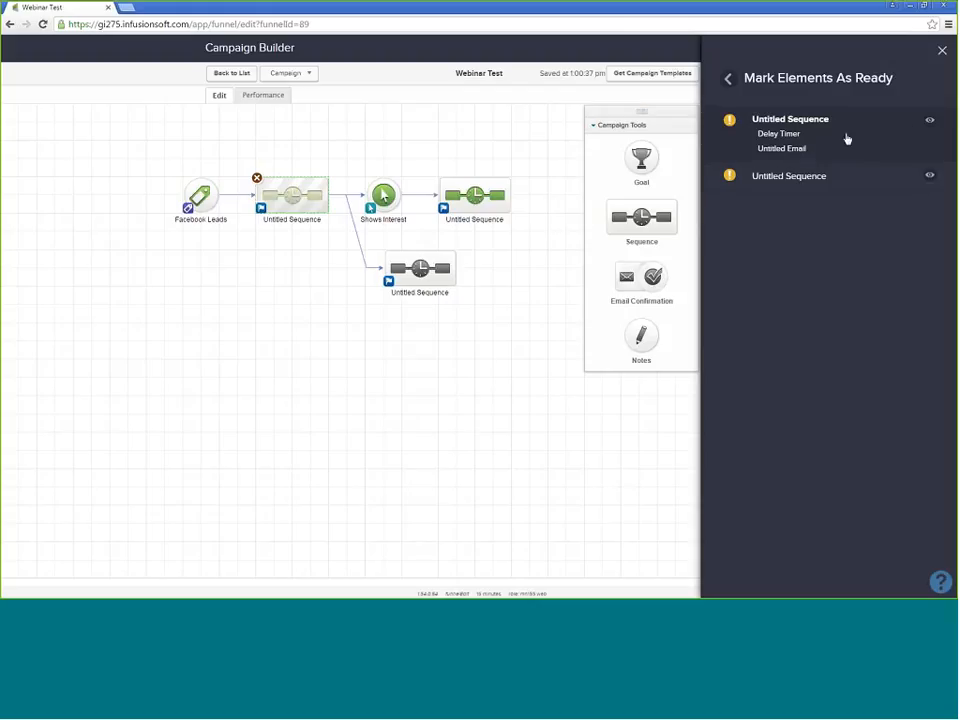
pyautogui.click(930, 122)
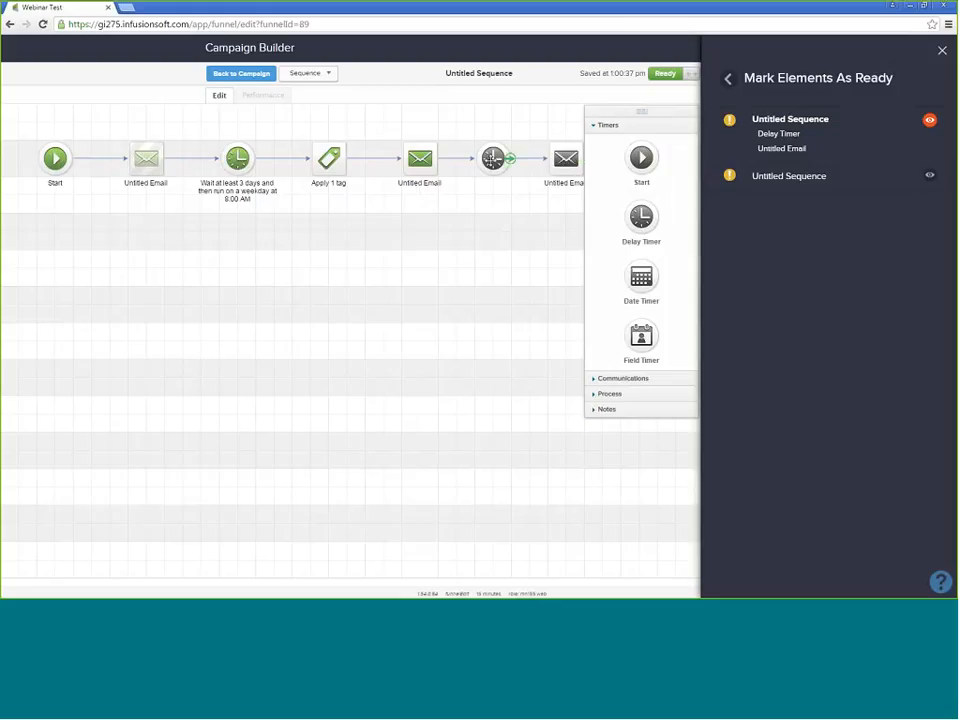
# - Configure the unready delay timer before the last email to wait at least 5 days and run on a weekday at 8:00 AM
pyautogui.moveTo(491, 162)
pyautogui.click(491, 164)
pyautogui.doubleClick(492, 161)
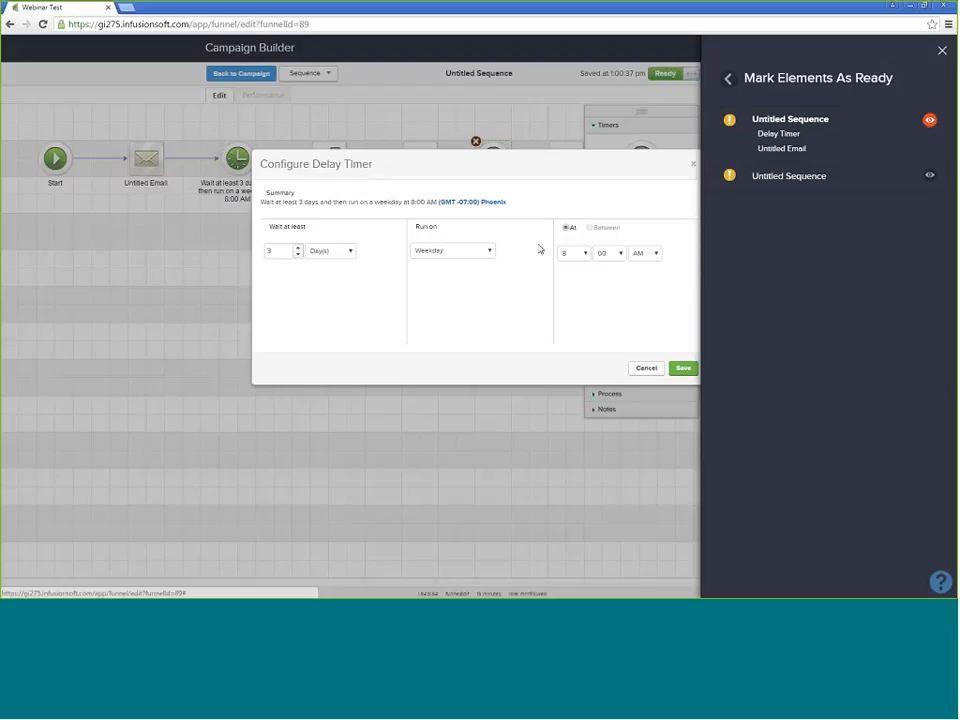
pyautogui.click(299, 248)
pyautogui.click(299, 248)
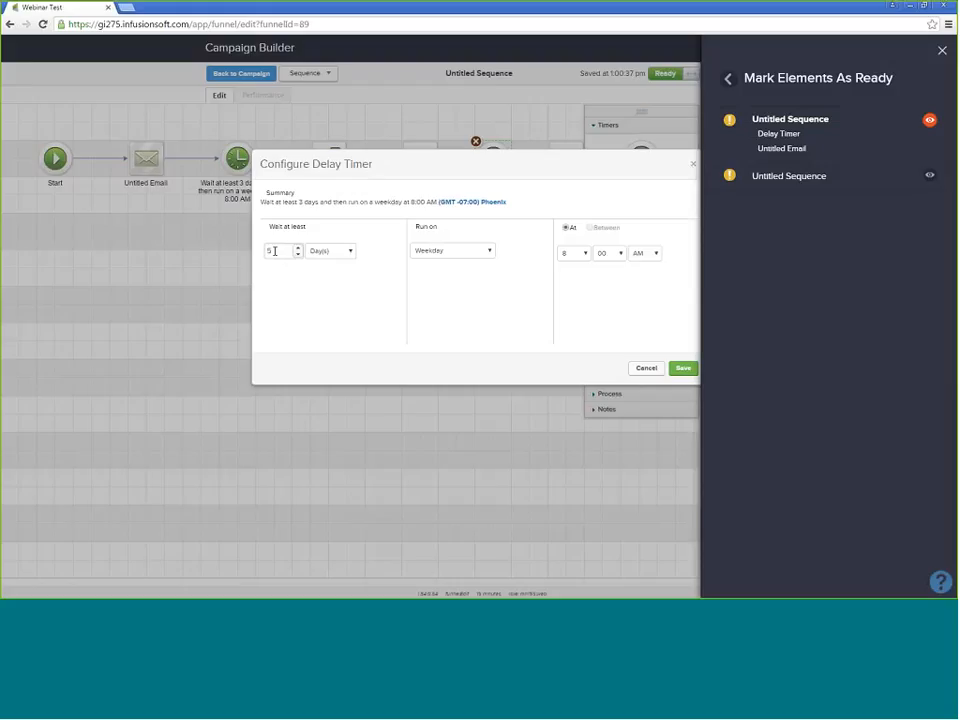
pyautogui.click(437, 251)
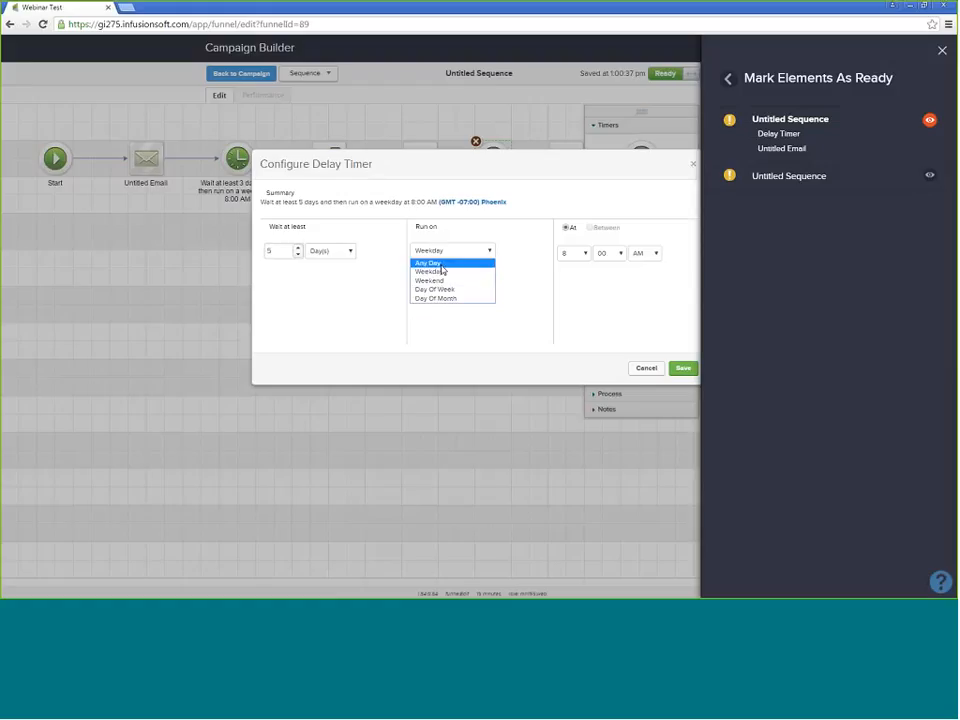
pyautogui.click(442, 271)
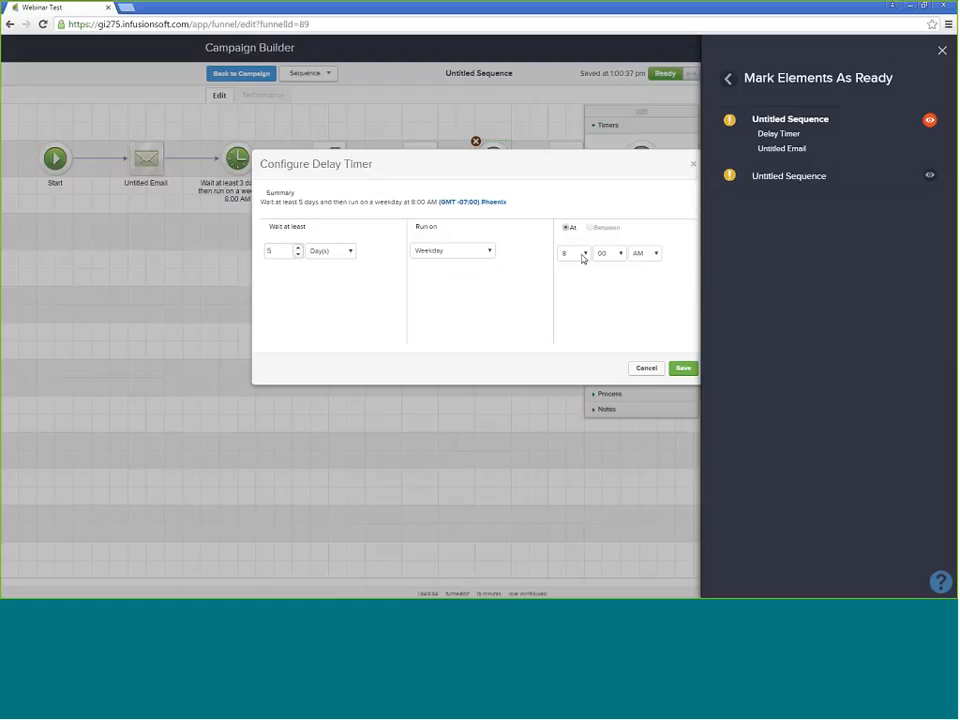
pyautogui.click(683, 369)
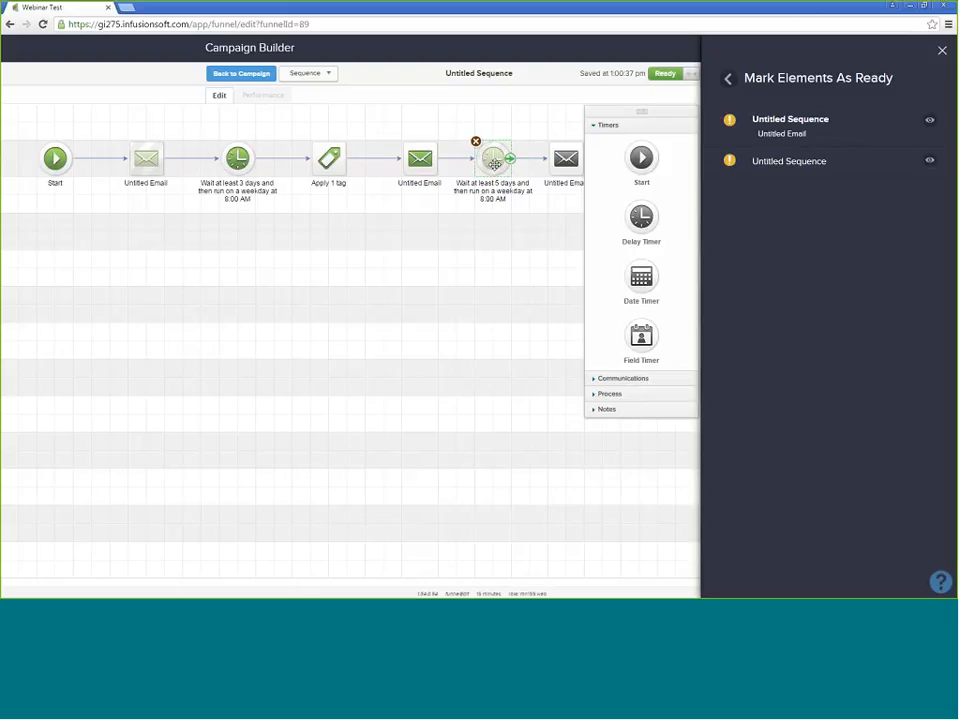
# - Mark the sequence's last email as Ready and return to the sequence
pyautogui.doubleClick(566, 160)
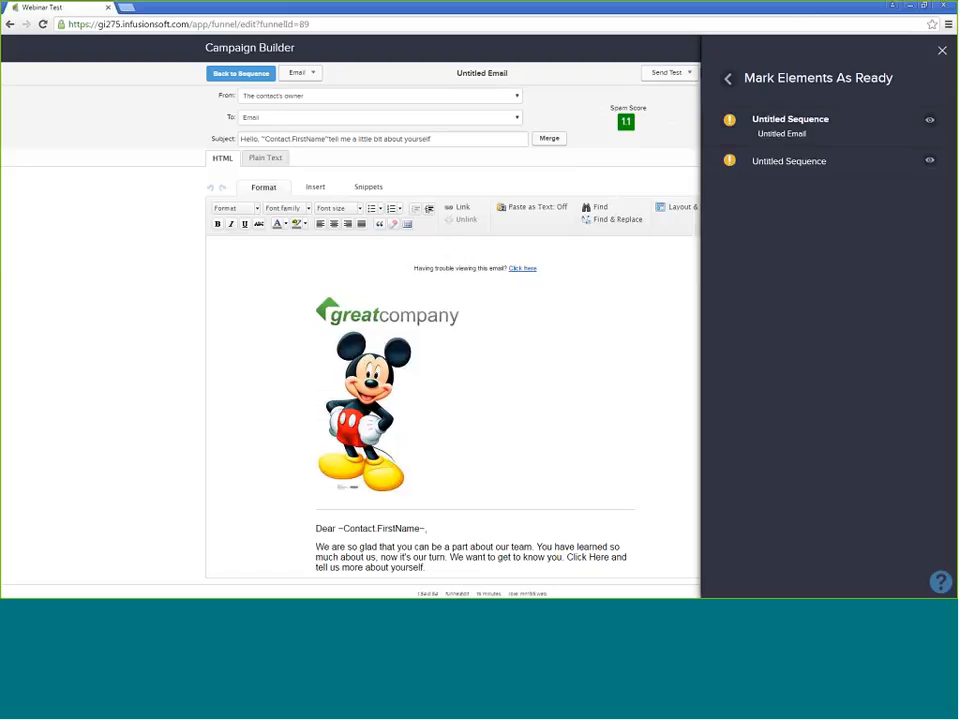
pyautogui.click(942, 52)
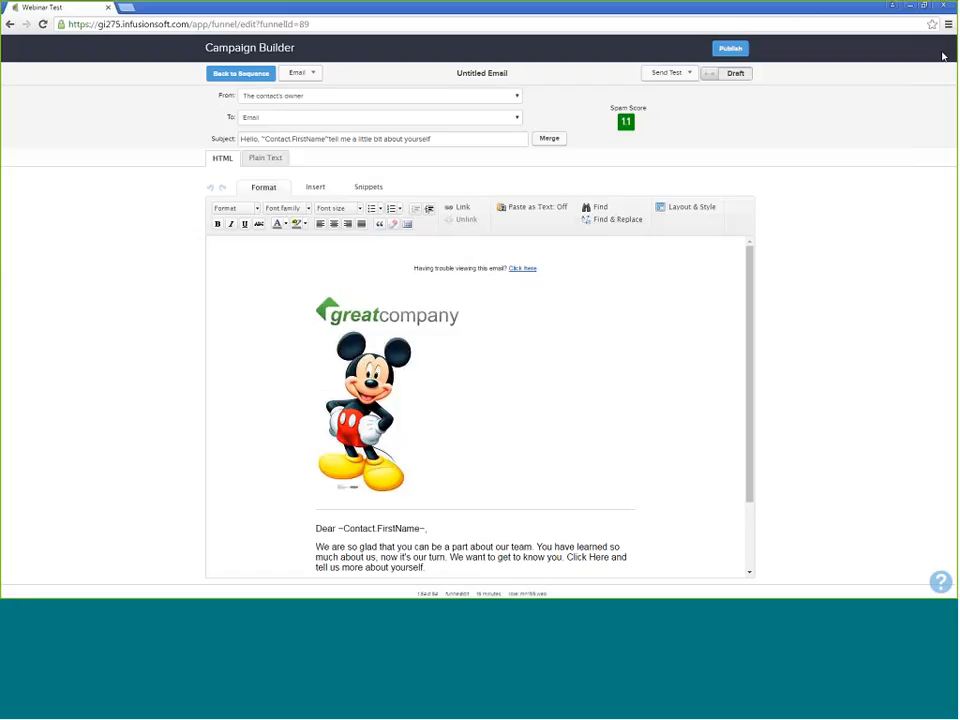
pyautogui.click(733, 76)
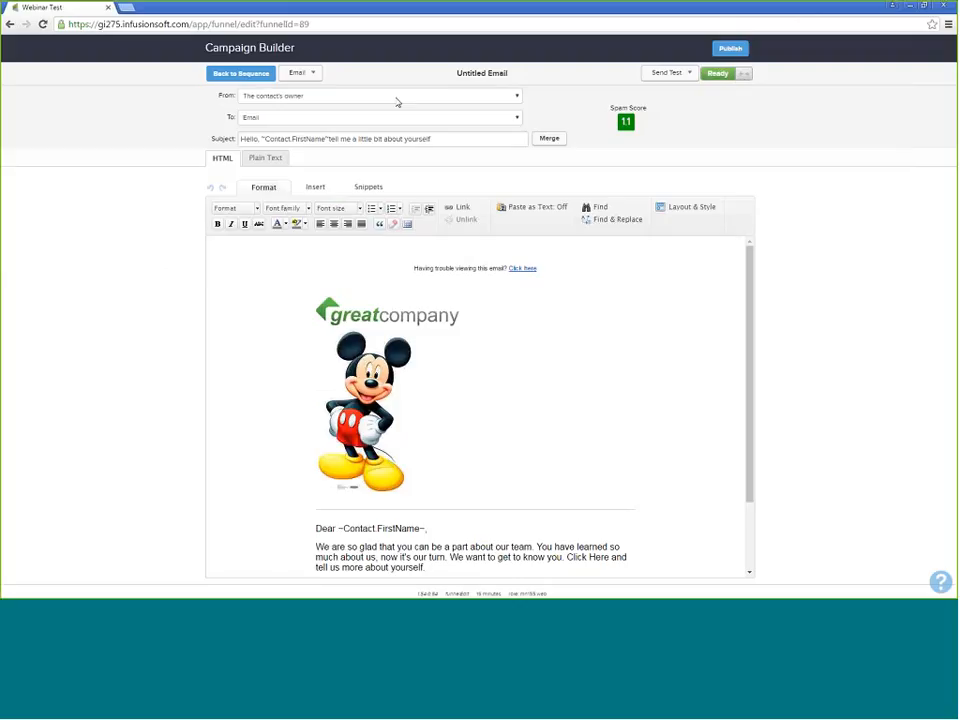
pyautogui.click(240, 74)
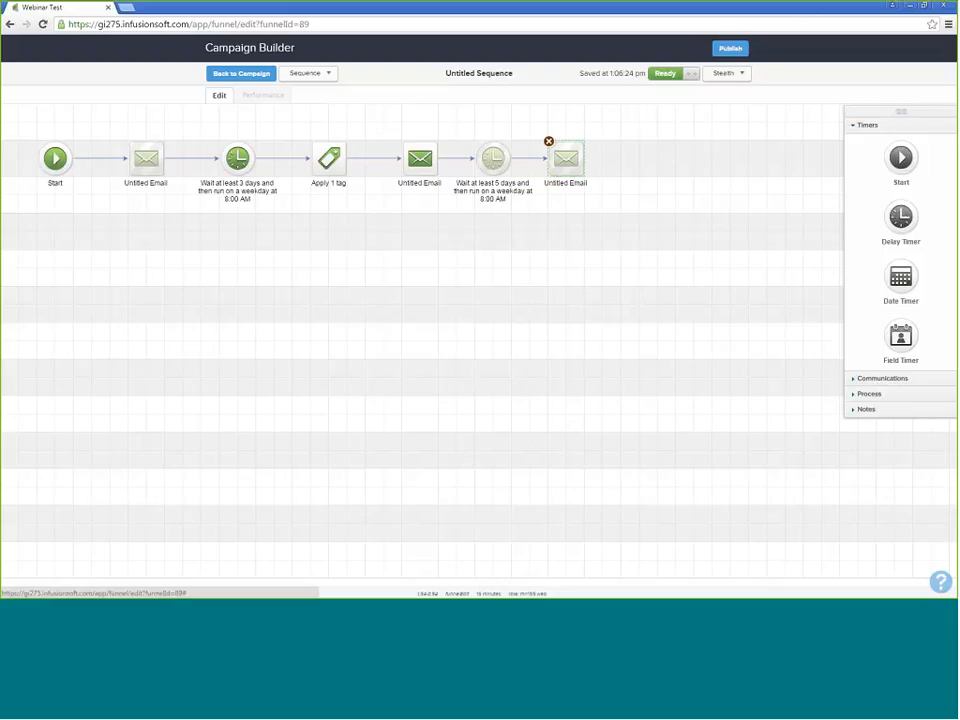
# - Add an extra email connected after the last email and move it below the collapsed tool palette
pyautogui.click(882, 378)
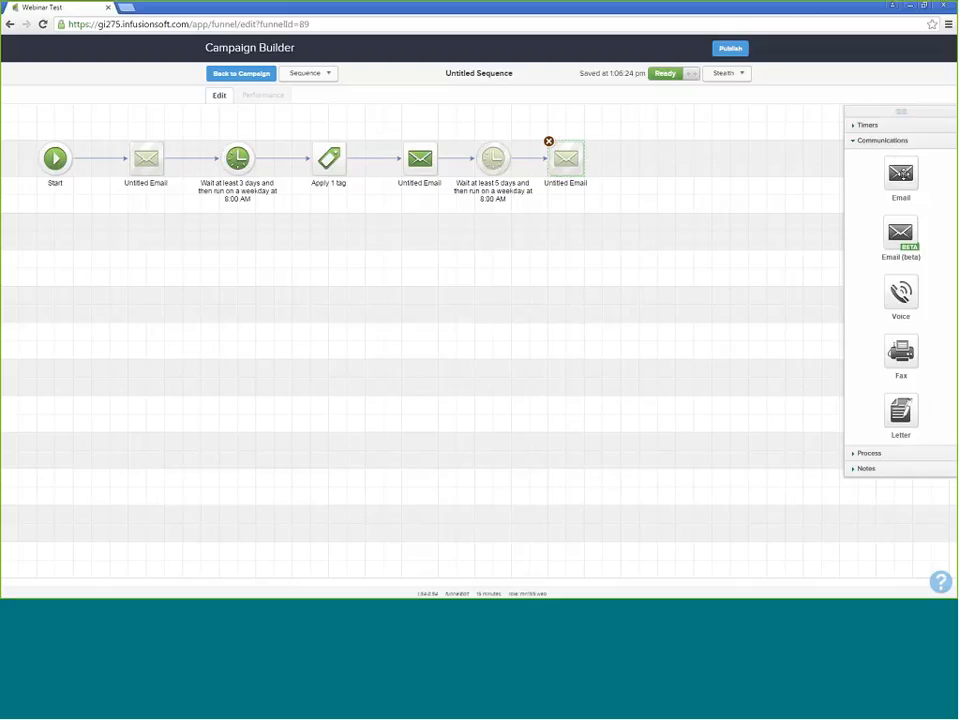
pyautogui.moveTo(900, 174); pyautogui.dragTo(866, 181)
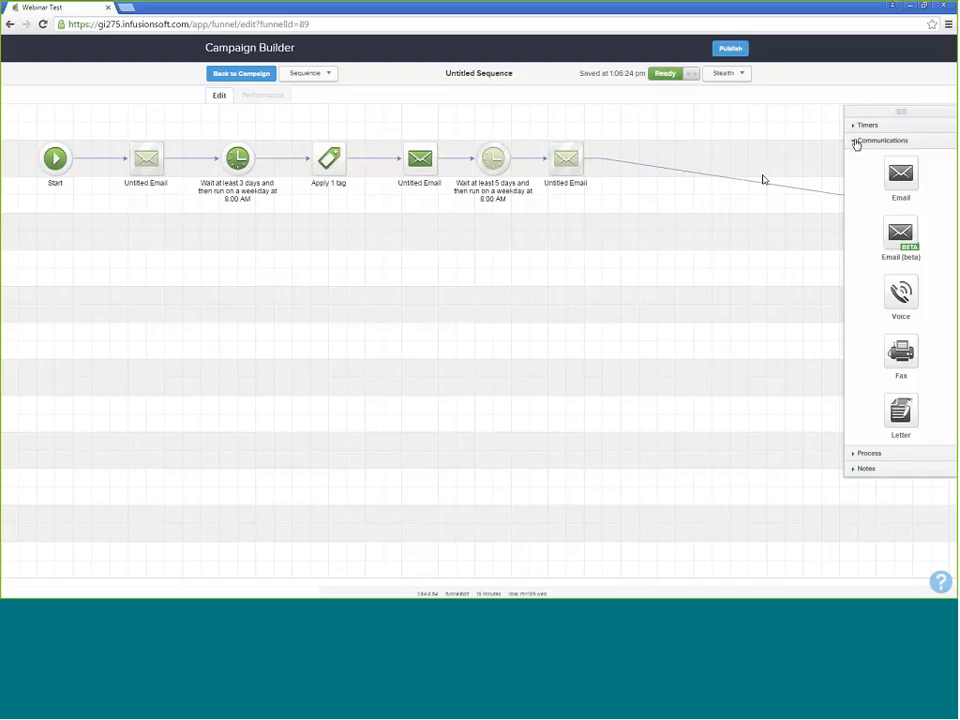
pyautogui.click(857, 141)
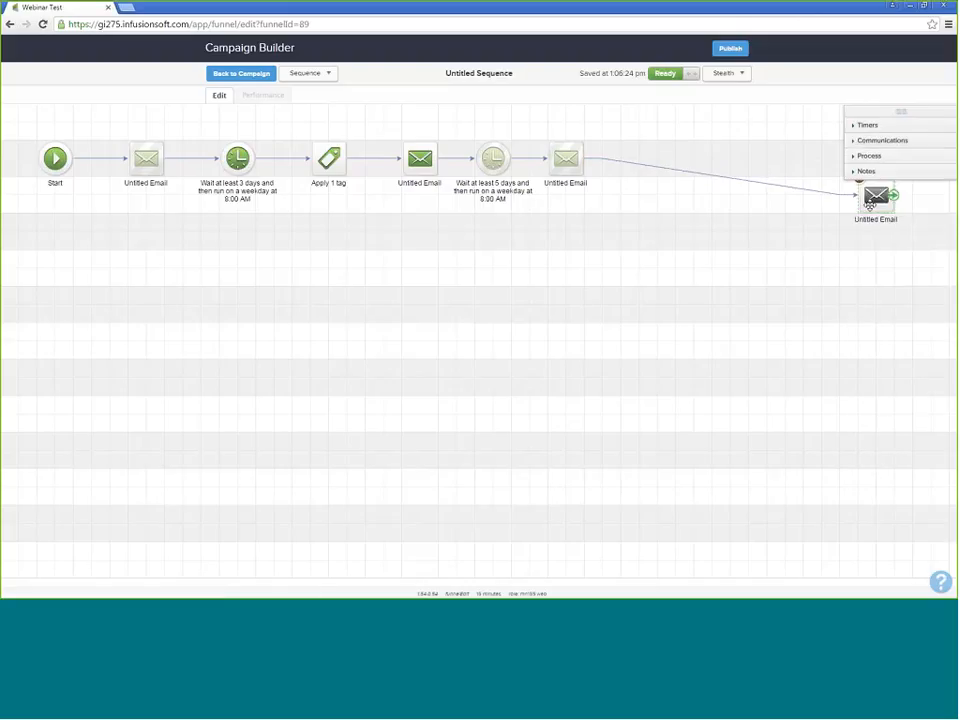
pyautogui.moveTo(876, 194); pyautogui.dragTo(876, 213)
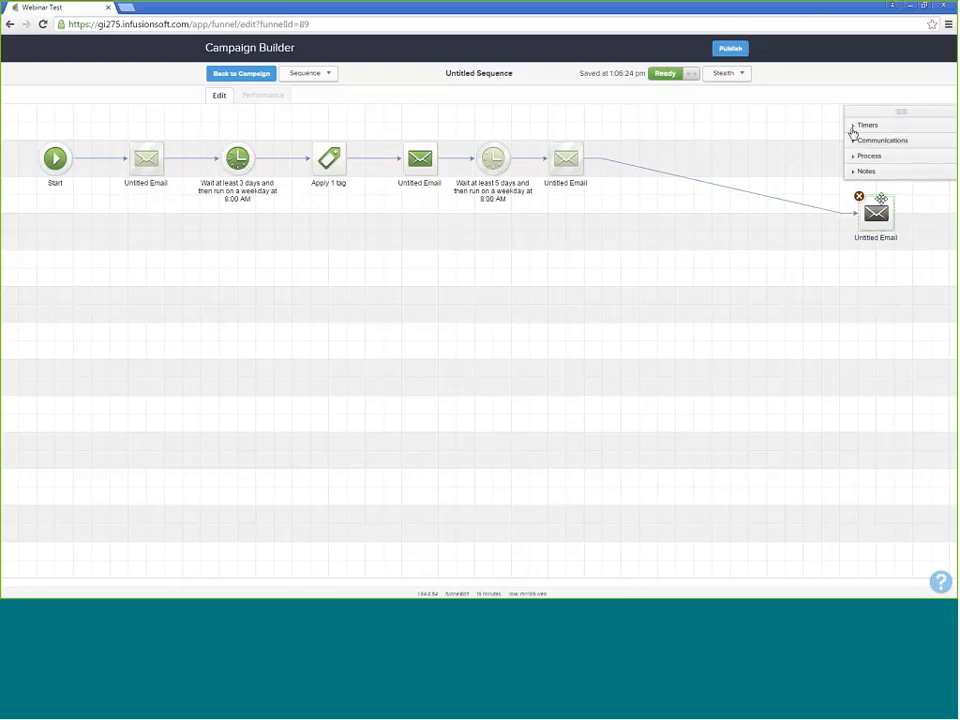
# - Delete the extra email placed near the tool palette
pyautogui.click(852, 128)
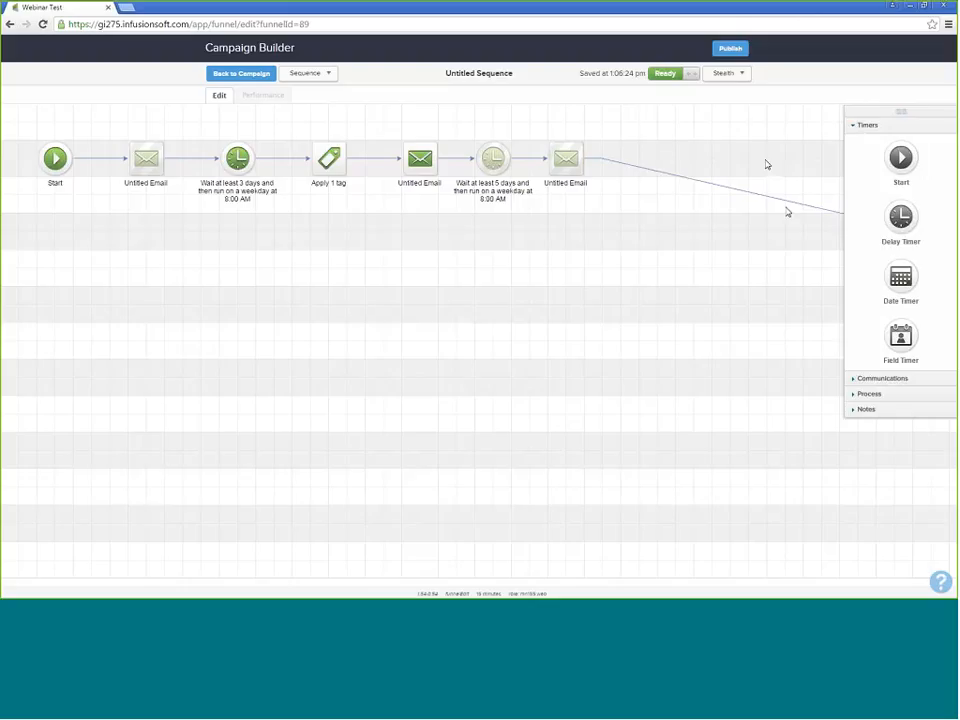
pyautogui.click(853, 128)
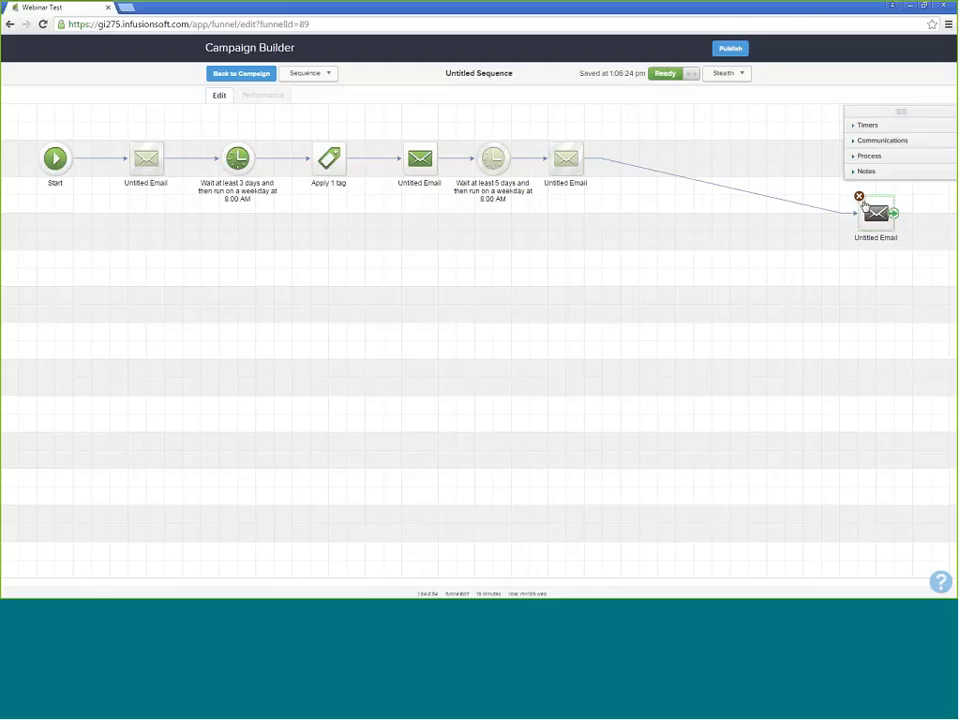
pyautogui.click(861, 199)
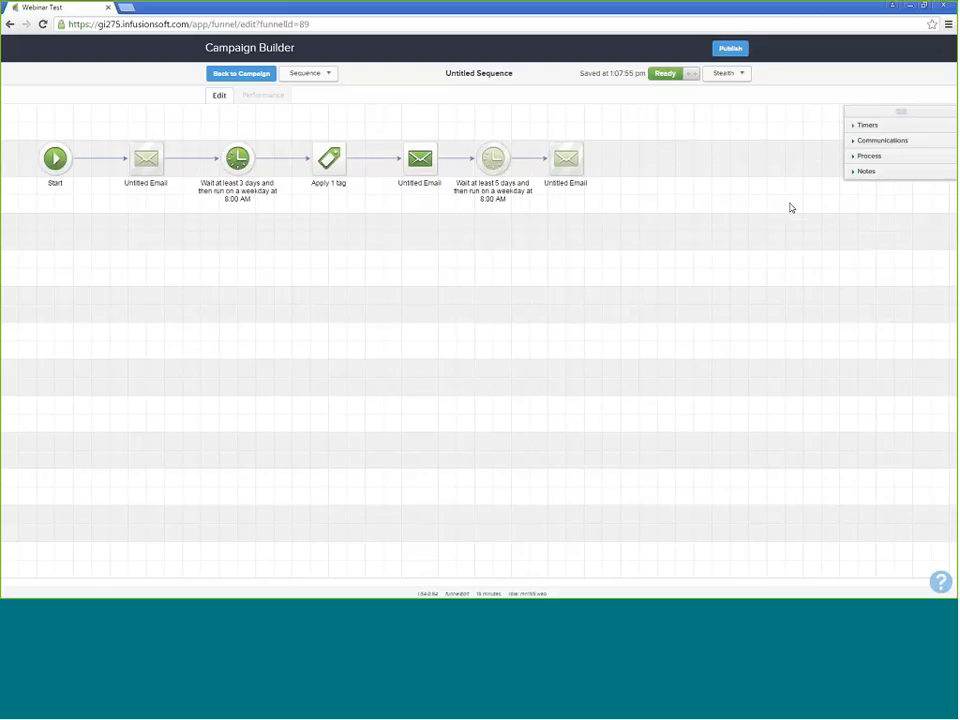
# - Rerun the campaign checklist and mark the remaining unready sequence, with Assign an Owner and Create Opportunity, as Ready
pyautogui.click(231, 74)
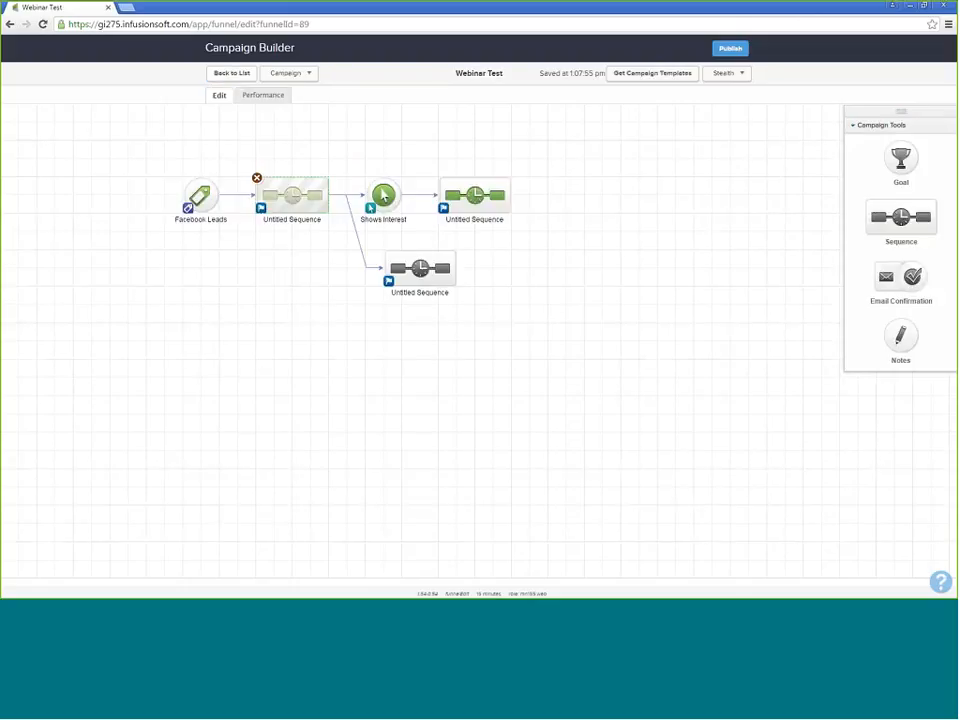
pyautogui.click(730, 48)
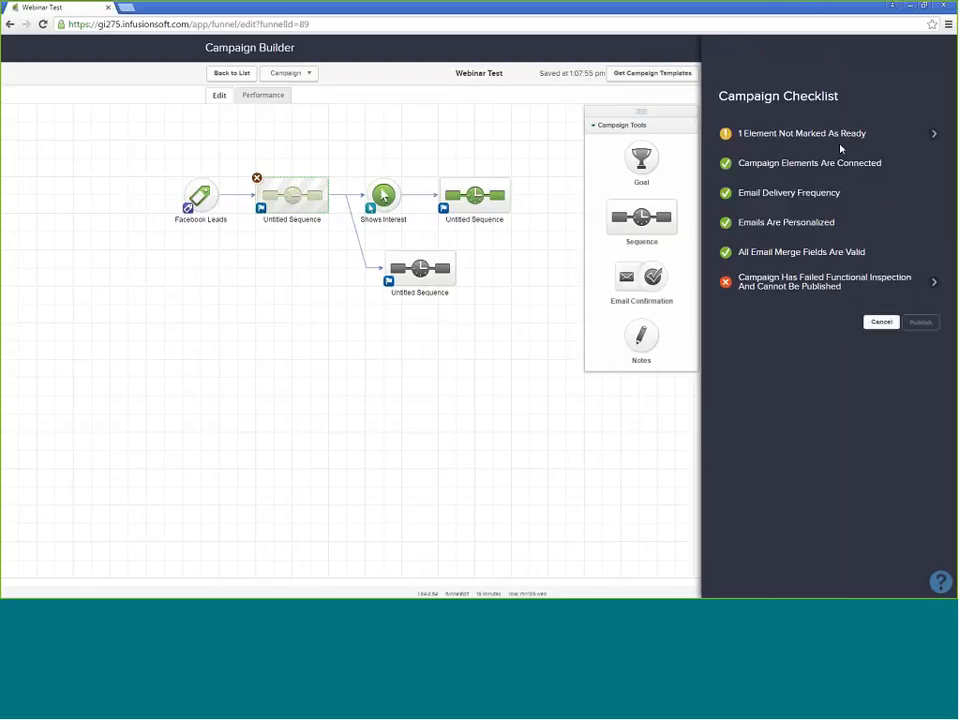
pyautogui.moveTo(754, 137)
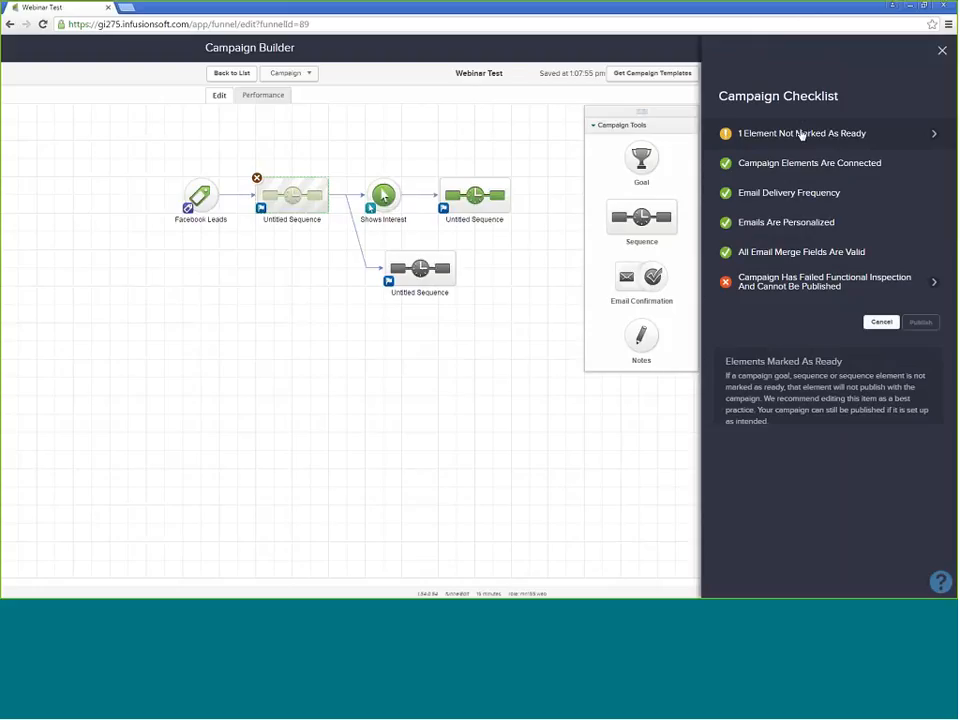
pyautogui.click(801, 134)
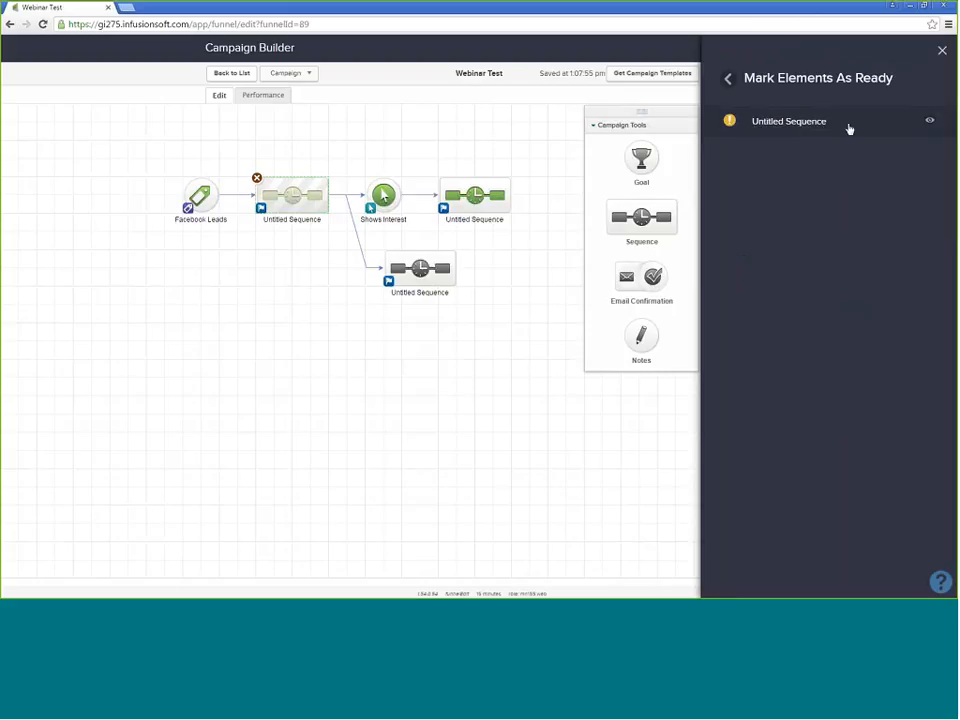
pyautogui.click(929, 122)
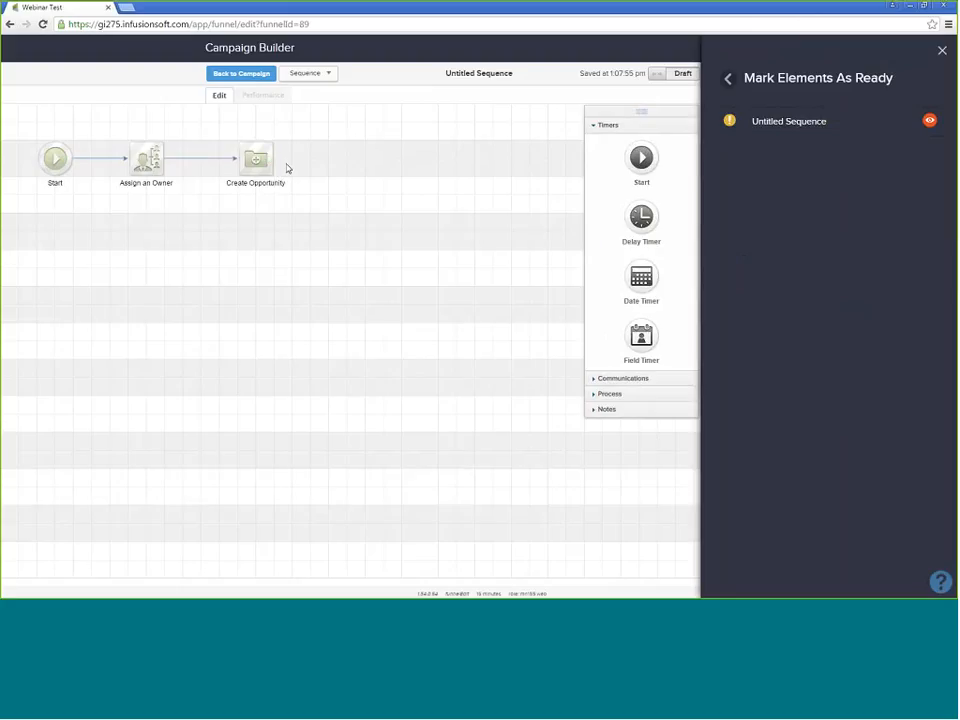
pyautogui.click(677, 76)
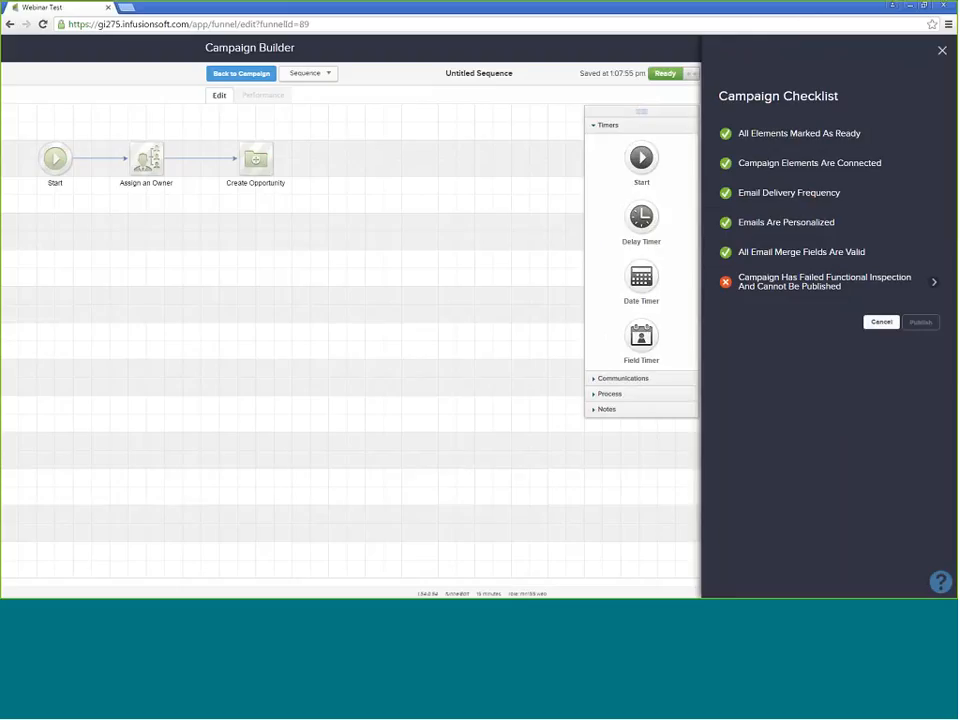
# - Return to the campaign, run the checklist again, and review the details of the failed functional inspection
pyautogui.click(254, 79)
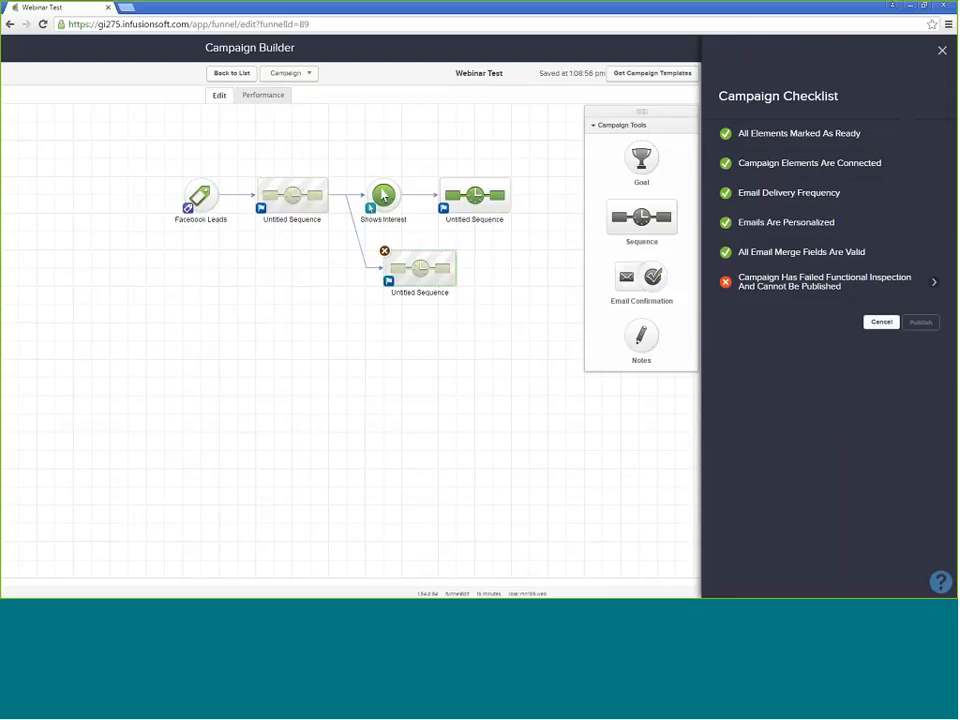
pyautogui.click(882, 322)
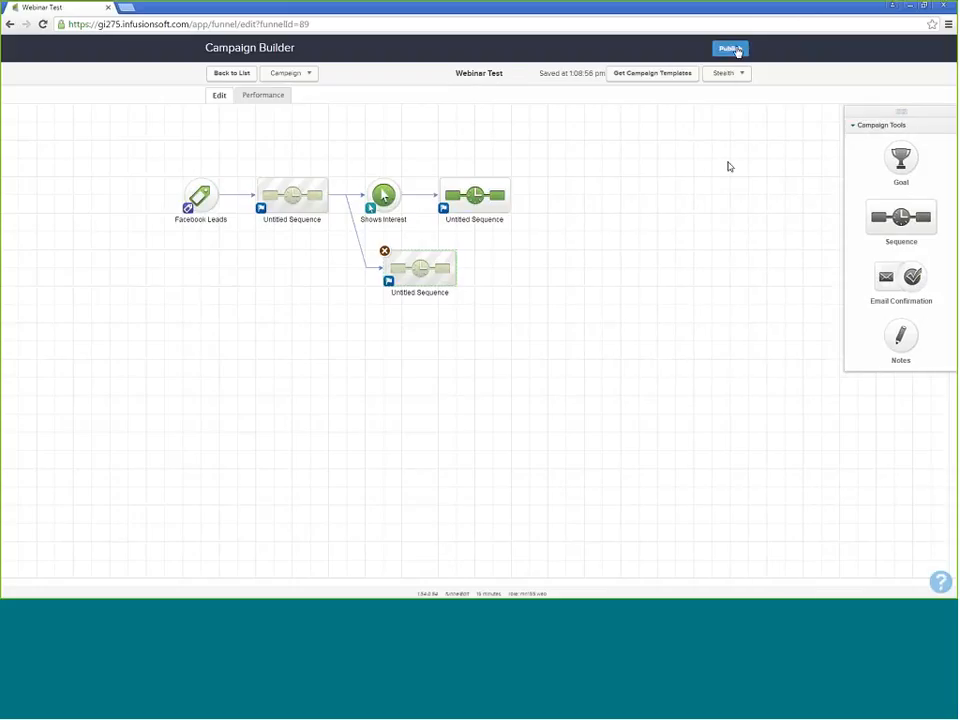
pyautogui.click(731, 49)
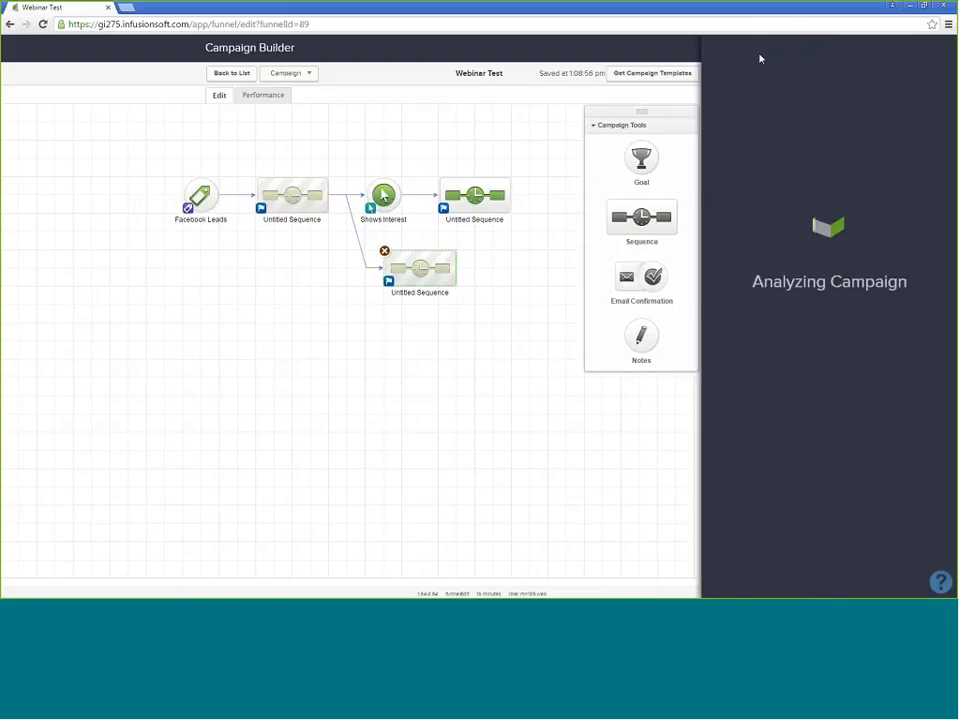
pyautogui.moveTo(761, 264)
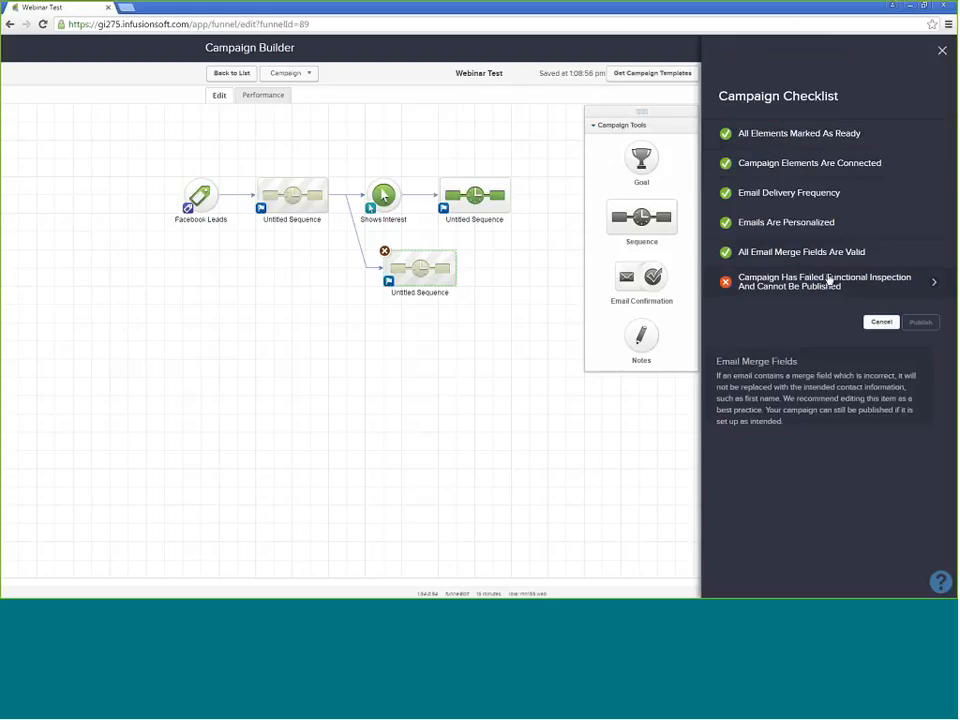
pyautogui.moveTo(829, 281)
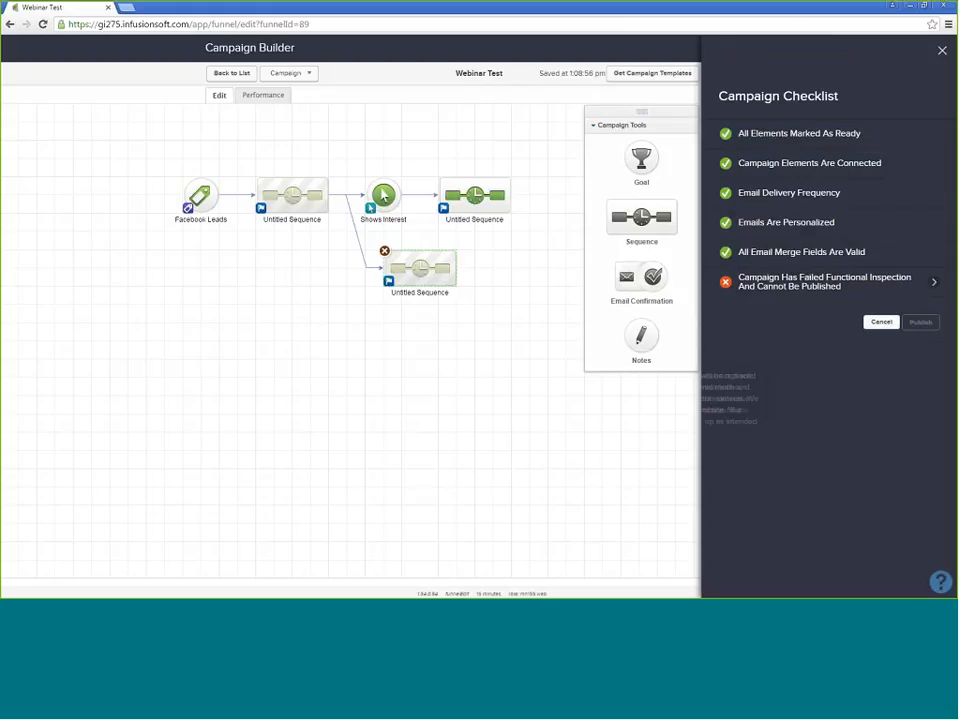
pyautogui.moveTo(786, 285)
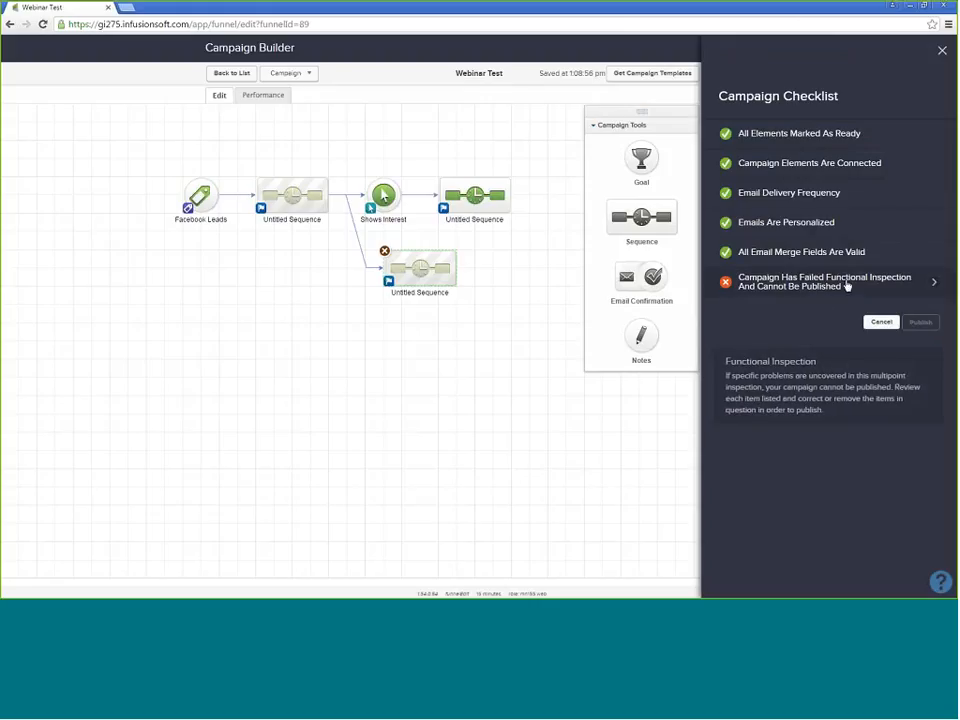
pyautogui.click(934, 285)
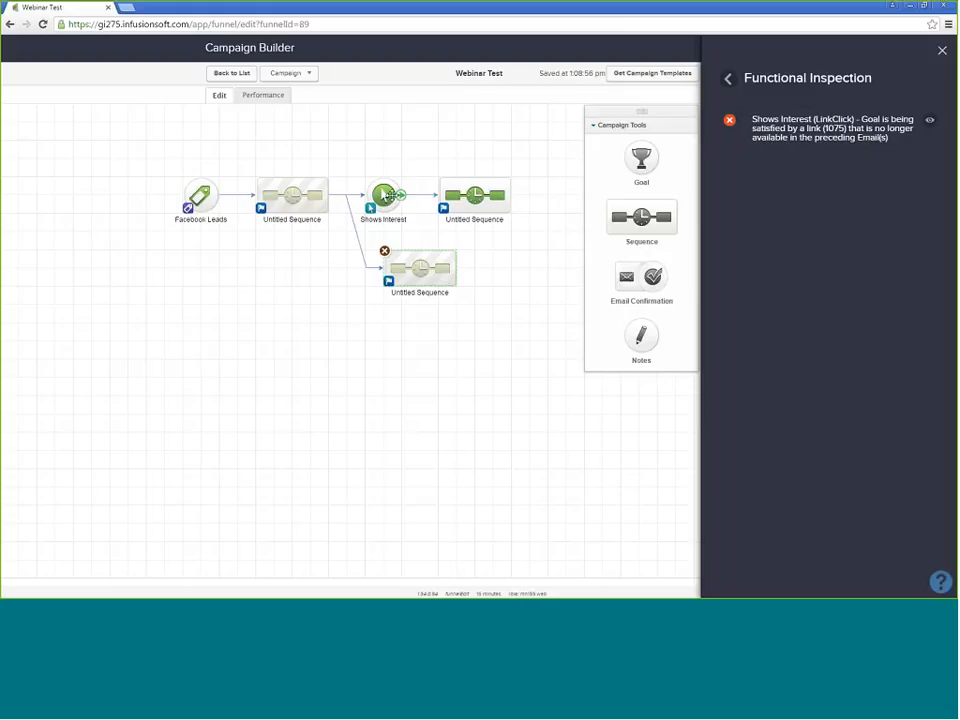
# - Inspect the Shows Interest goal flagged by the functional inspection, checking whether the Click Here text in its first email is a selectable link
pyautogui.click(929, 120)
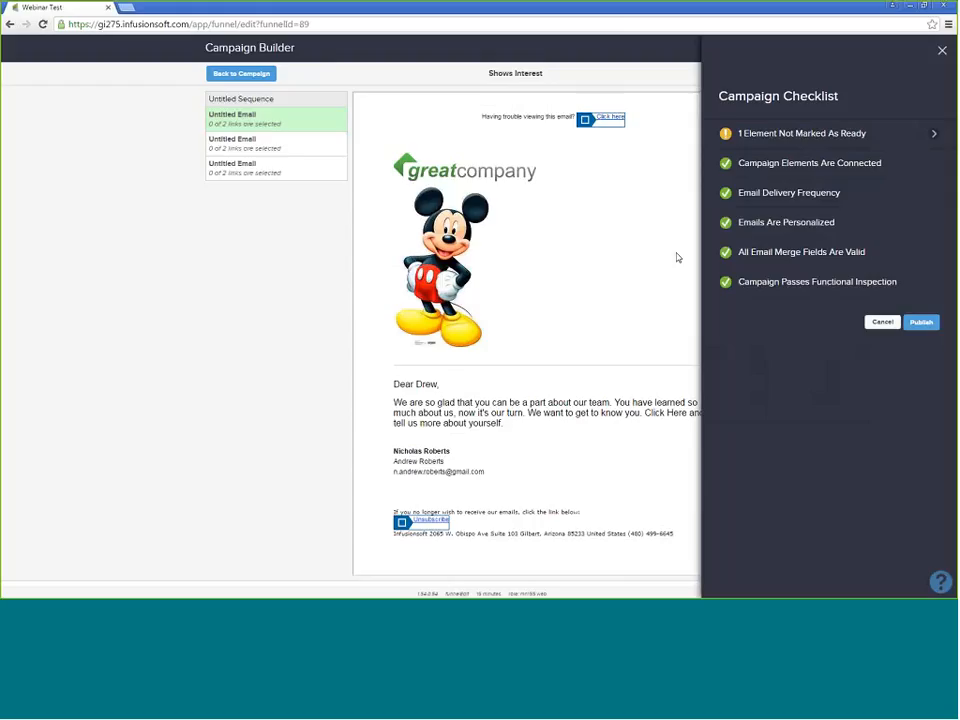
pyautogui.click(231, 75)
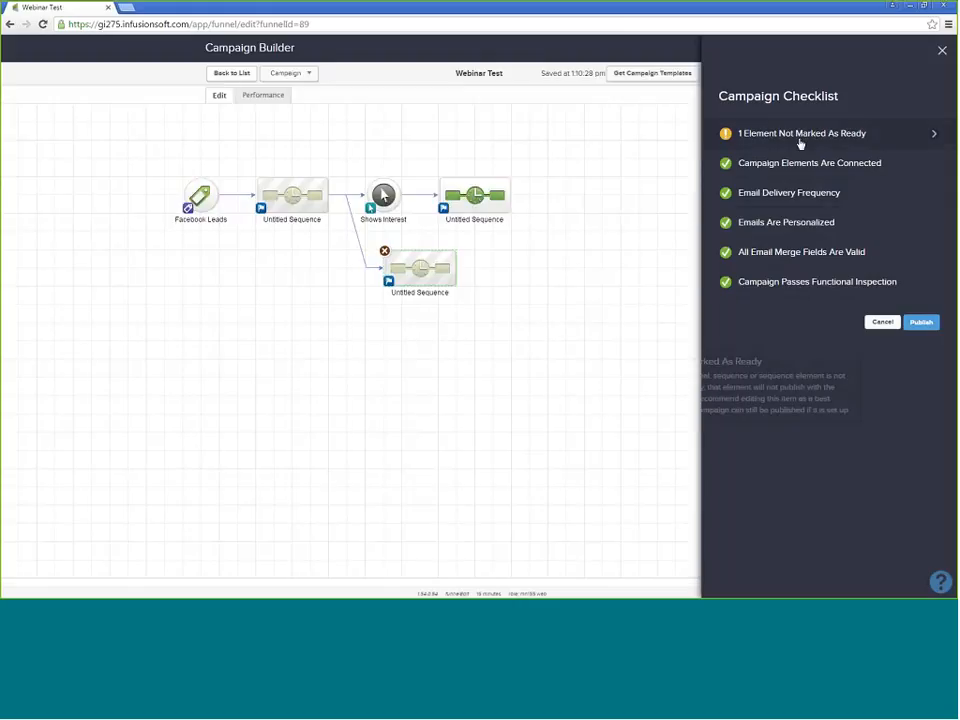
pyautogui.doubleClick(385, 199)
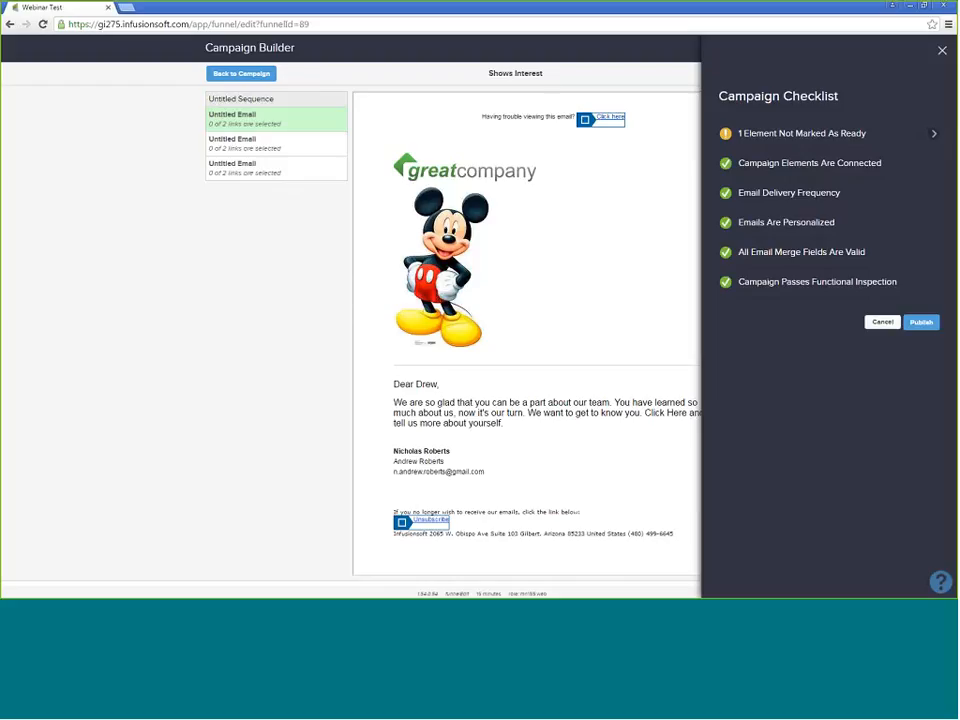
pyautogui.click(731, 135)
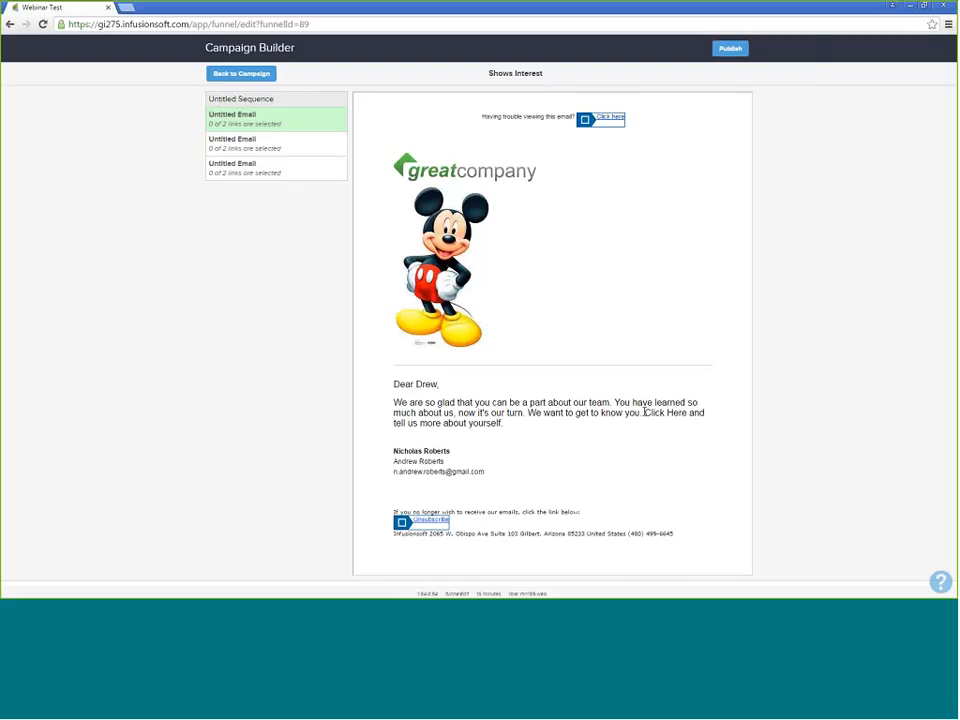
pyautogui.moveTo(644, 412); pyautogui.dragTo(691, 413)
pyautogui.click(240, 73)
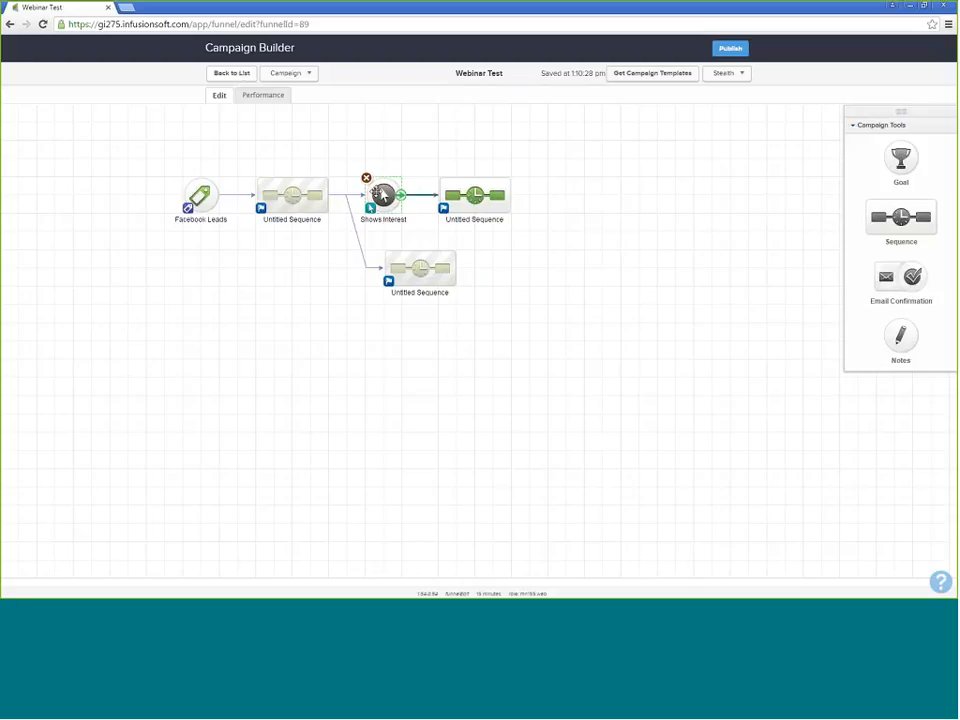
pyautogui.doubleClick(294, 188)
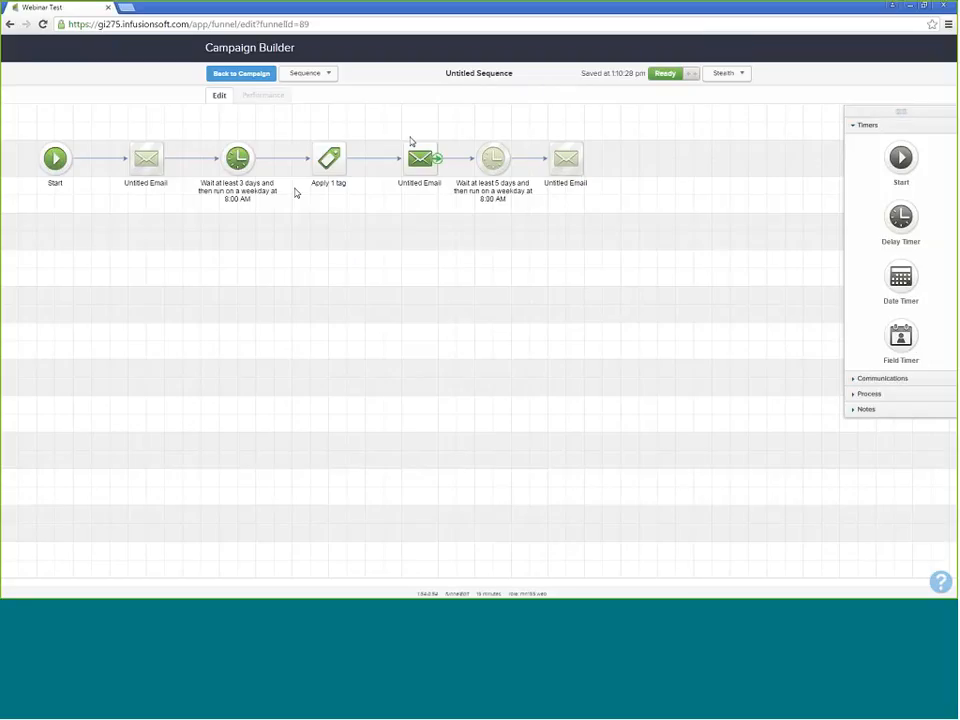
pyautogui.doubleClick(131, 172)
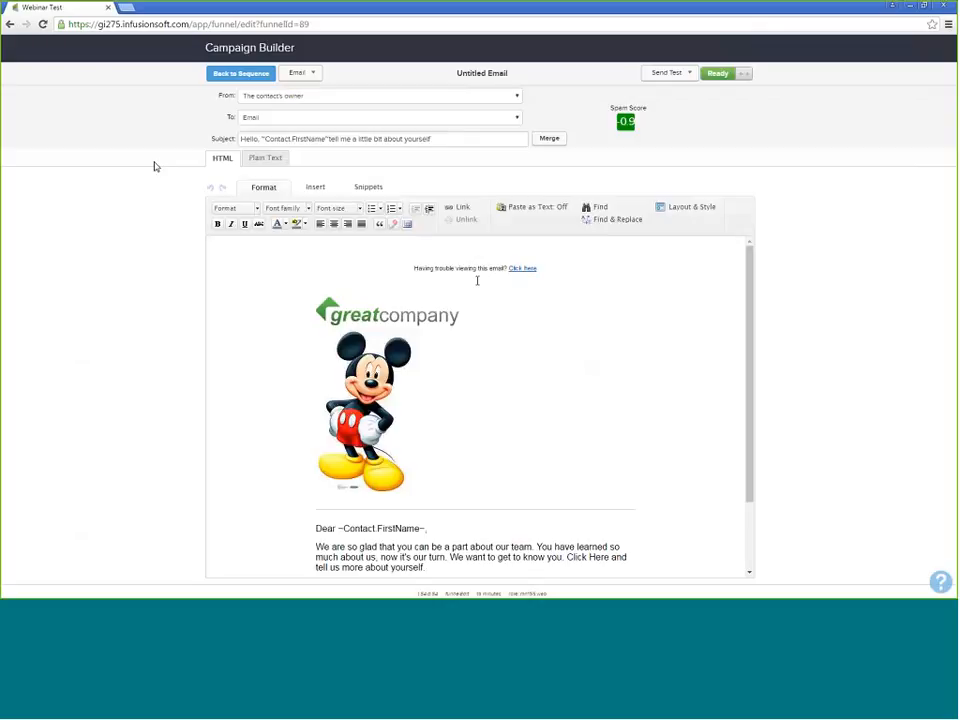
pyautogui.scroll(-2, 478, 284)
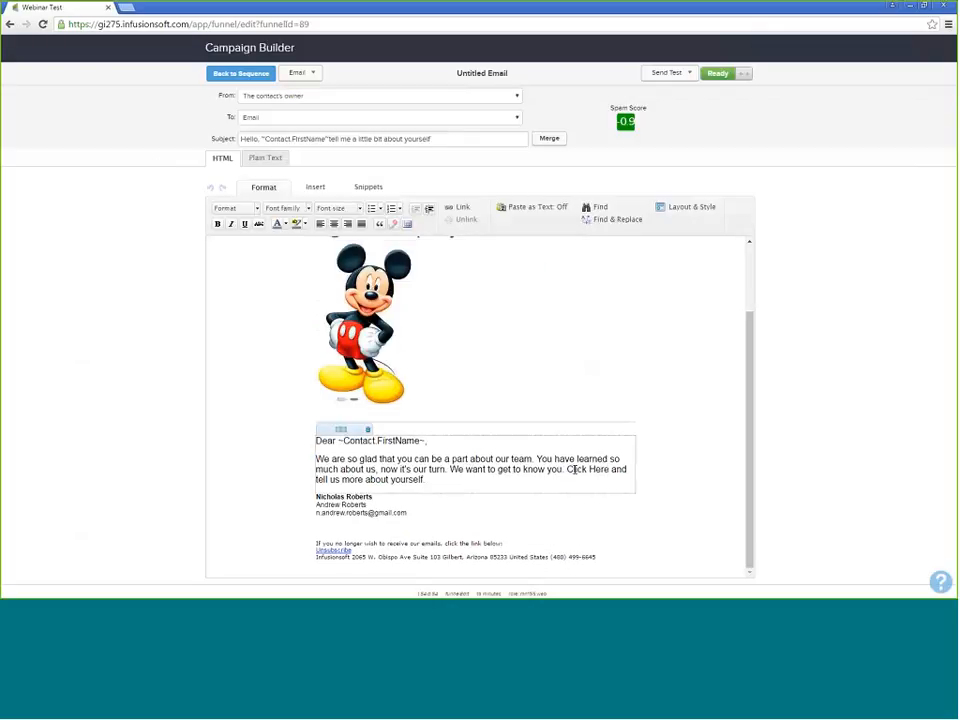
pyautogui.moveTo(575, 469); pyautogui.dragTo(609, 469)
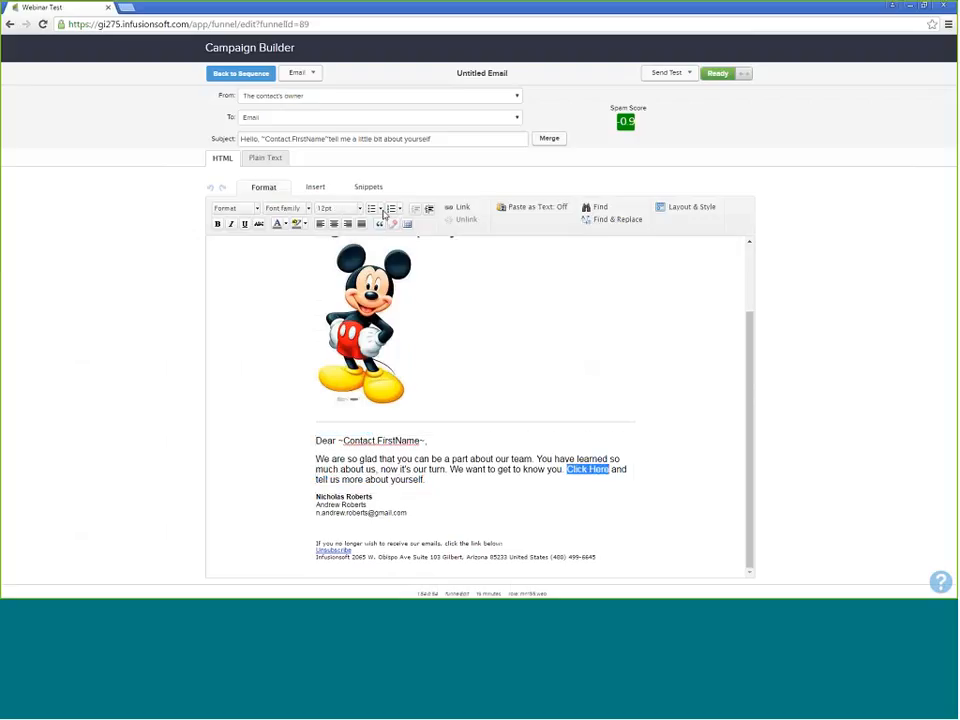
pyautogui.click(462, 208)
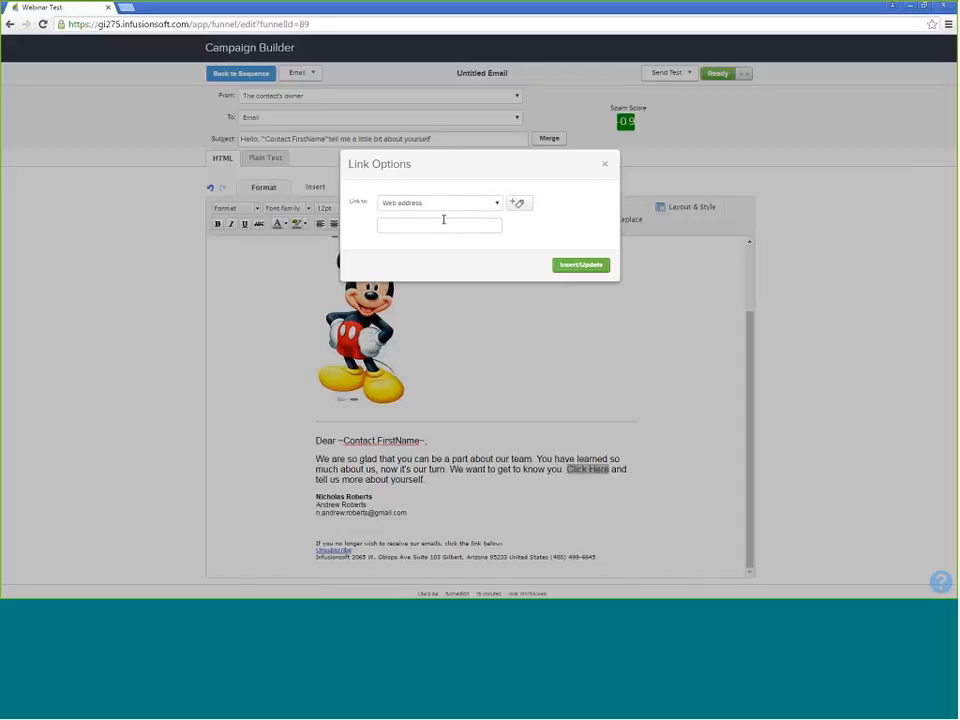
pyautogui.write('www.l')
pyautogui.write('acebook.com')
pyautogui.click(582, 265)
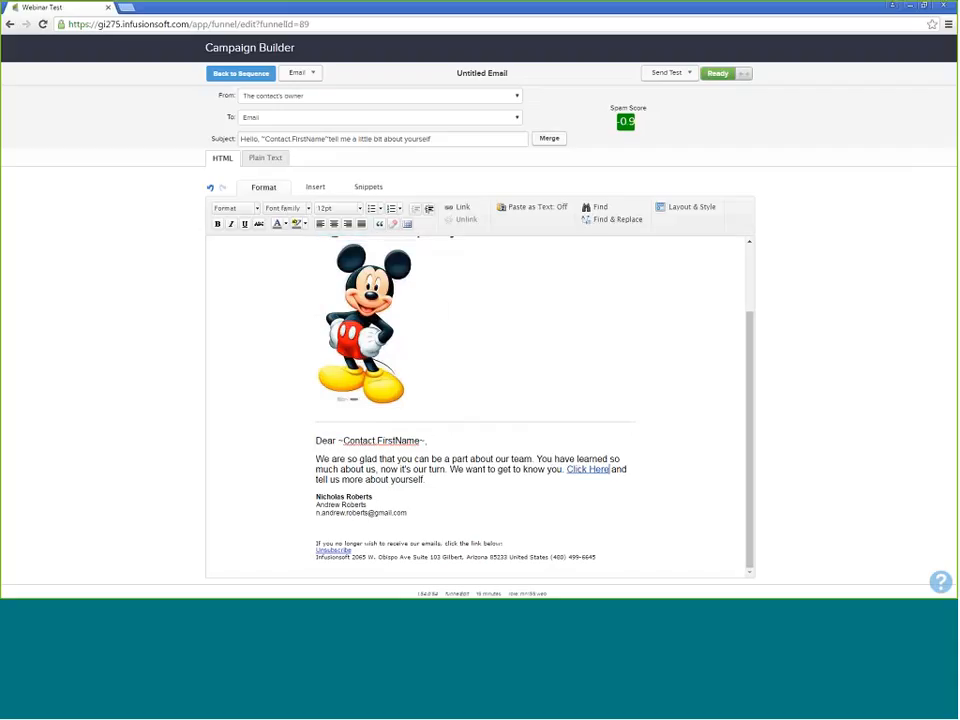
pyautogui.click(232, 74)
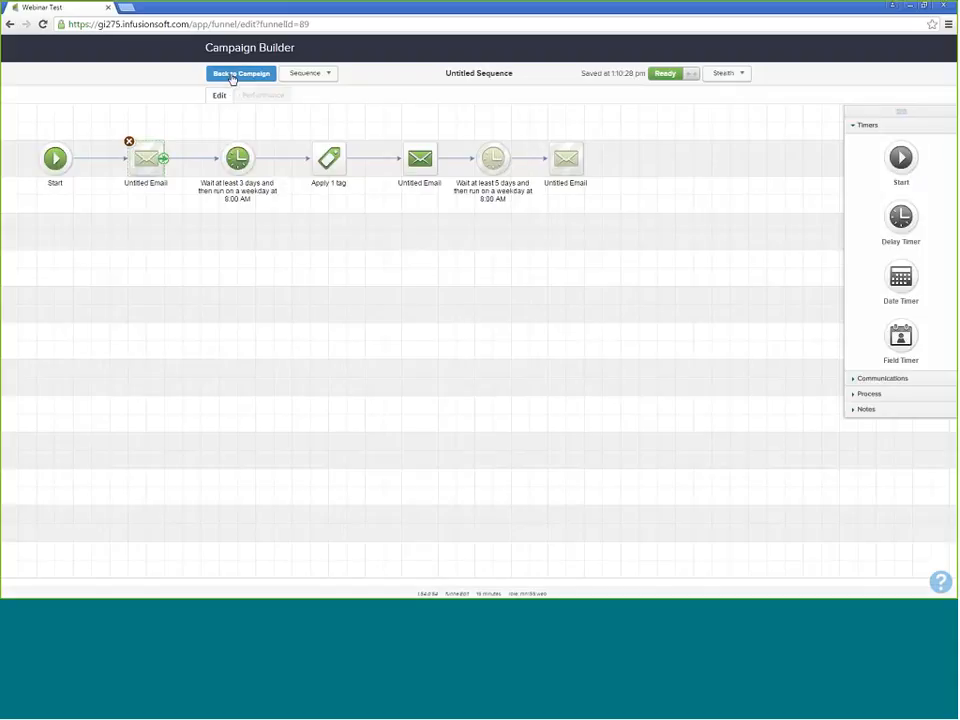
# - Select the first email's Click Here link as the trigger for the Shows Interest goal, and check the other two emails' links
pyautogui.click(235, 75)
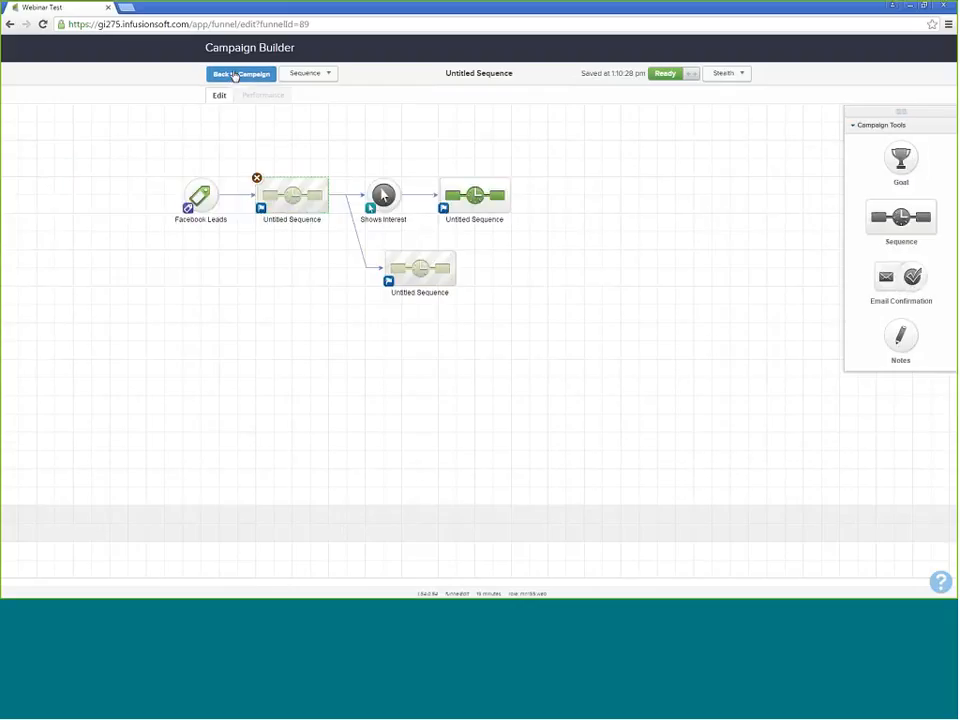
pyautogui.doubleClick(383, 196)
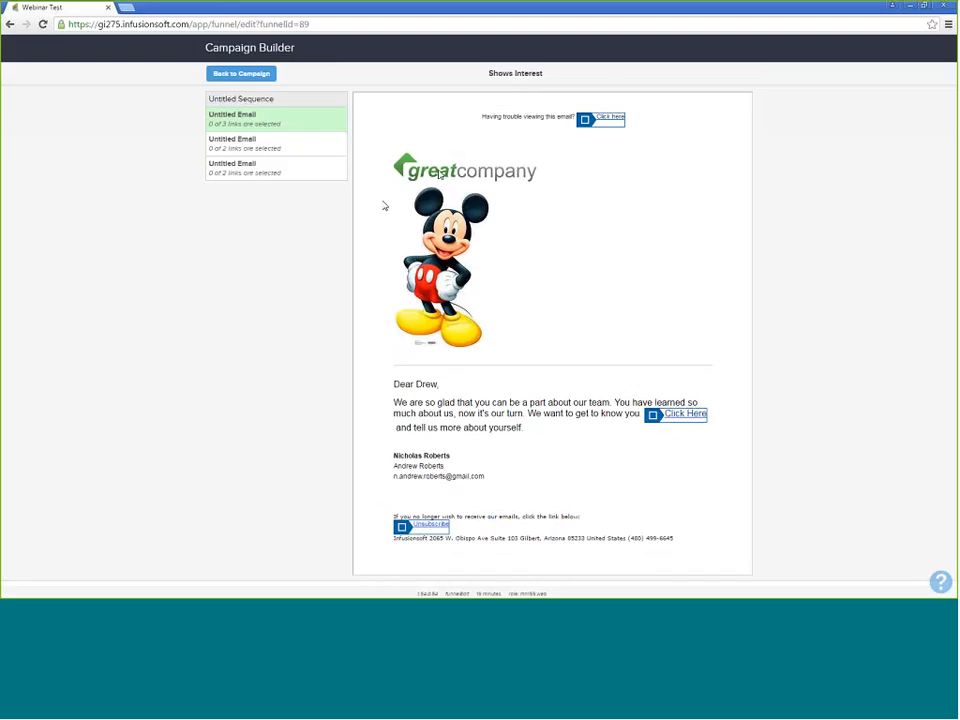
pyautogui.click(652, 418)
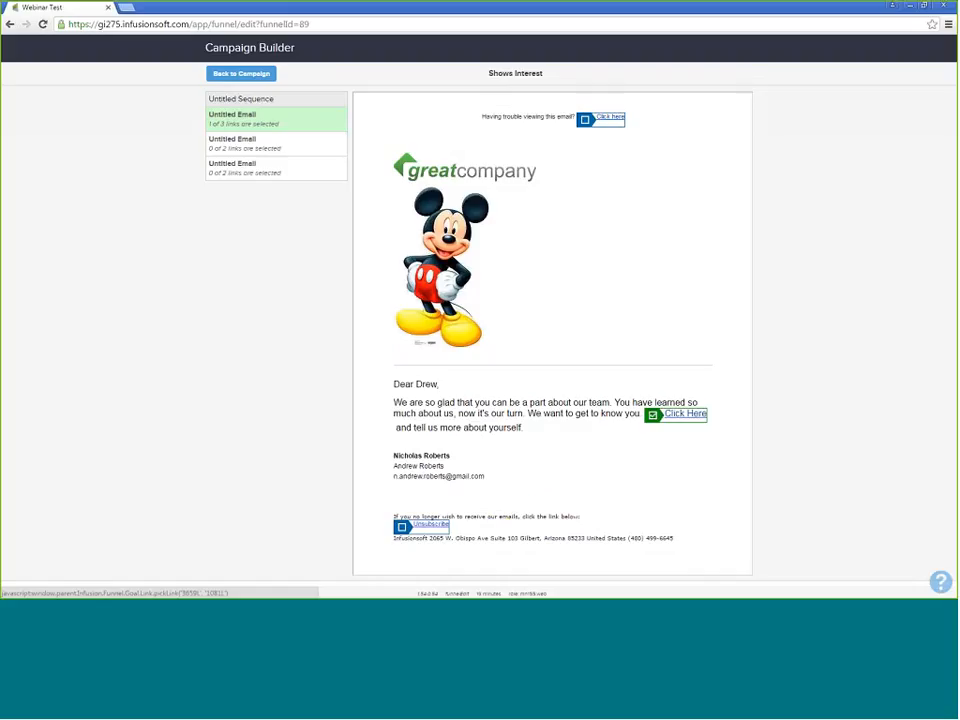
pyautogui.click(266, 146)
pyautogui.click(266, 173)
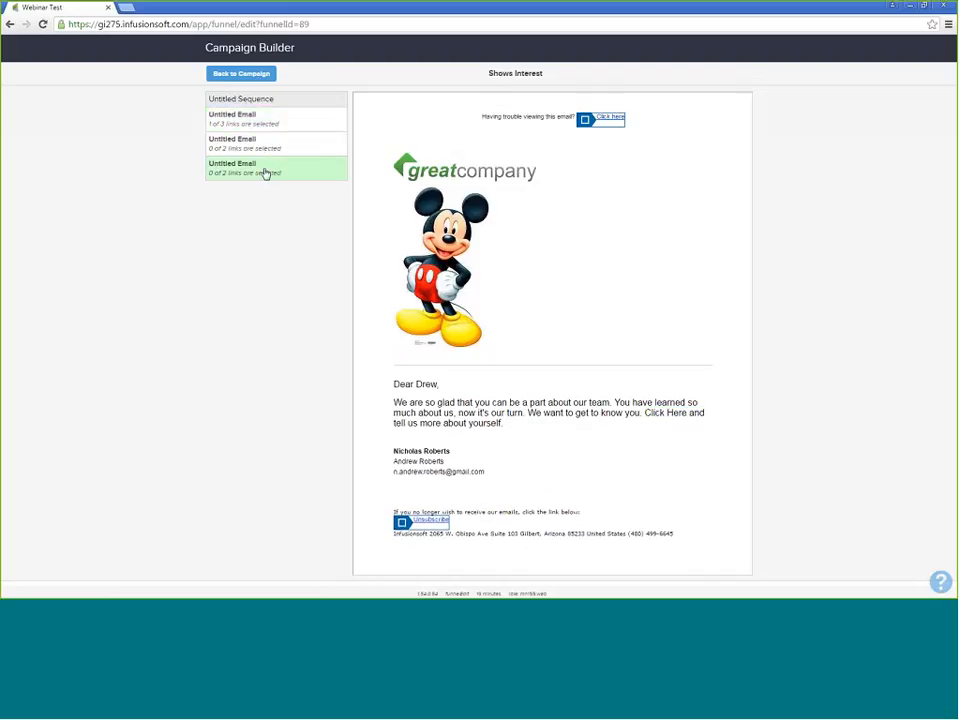
pyautogui.click(258, 142)
pyautogui.click(258, 124)
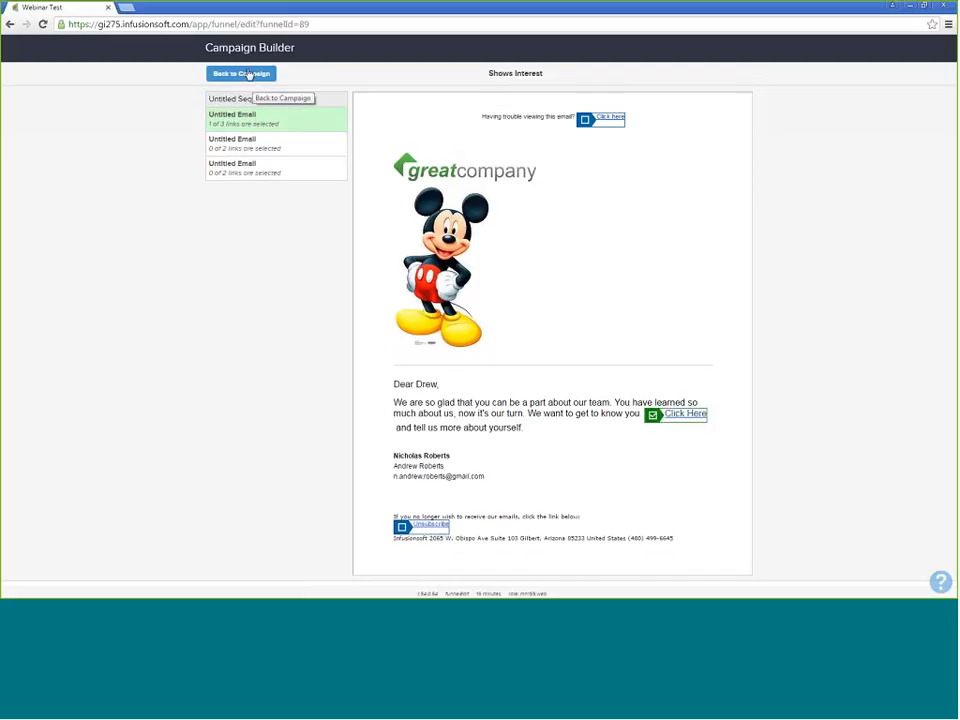
pyautogui.click(248, 74)
pyautogui.click(239, 72)
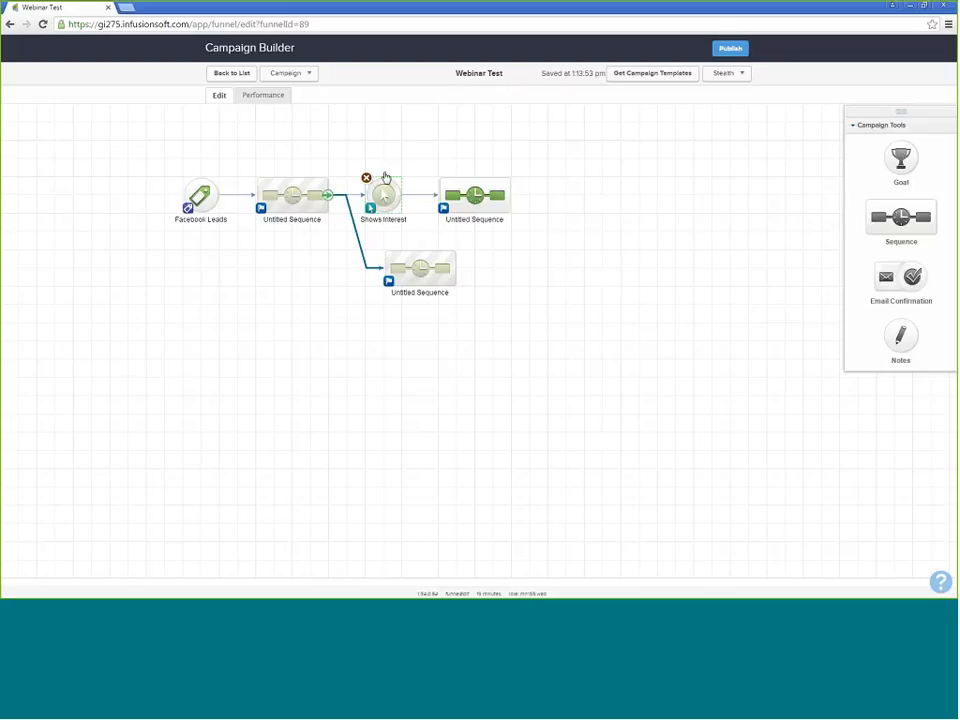
# - Review the contents of the sequence after Shows Interest and the lower sequence with Assign an Owner and Create Opportunity
pyautogui.doubleClick(276, 195)
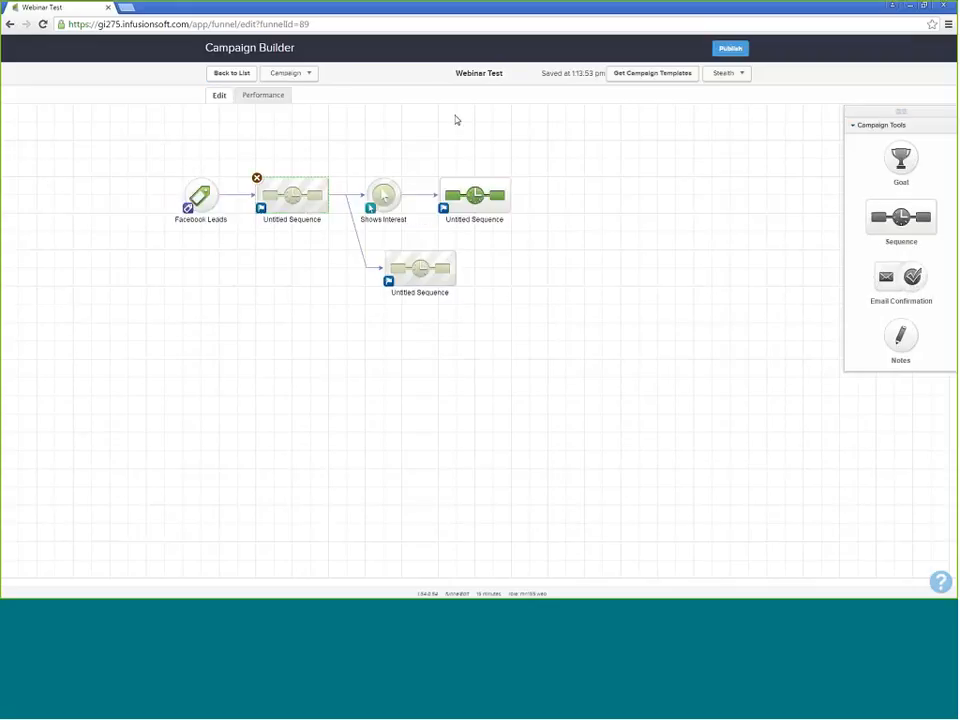
pyautogui.doubleClick(487, 197)
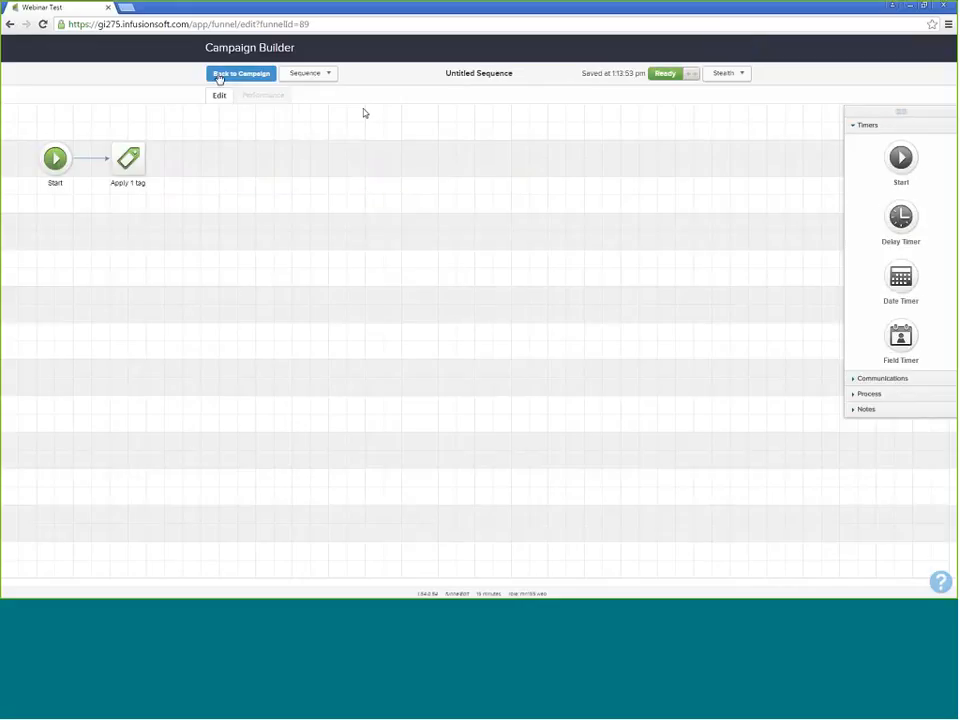
pyautogui.click(241, 74)
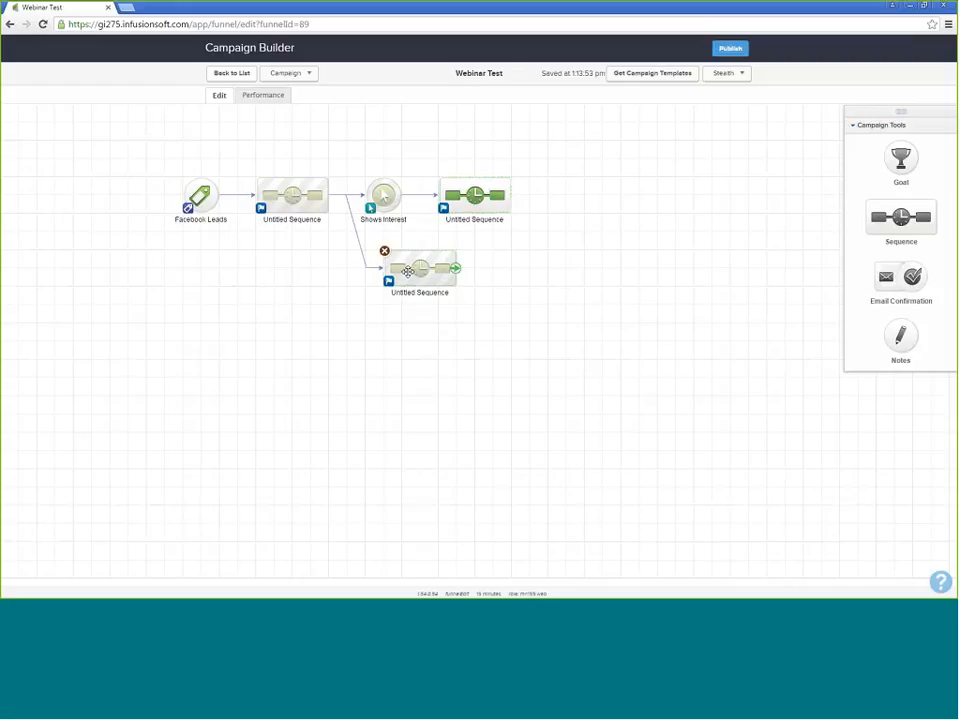
pyautogui.doubleClick(408, 271)
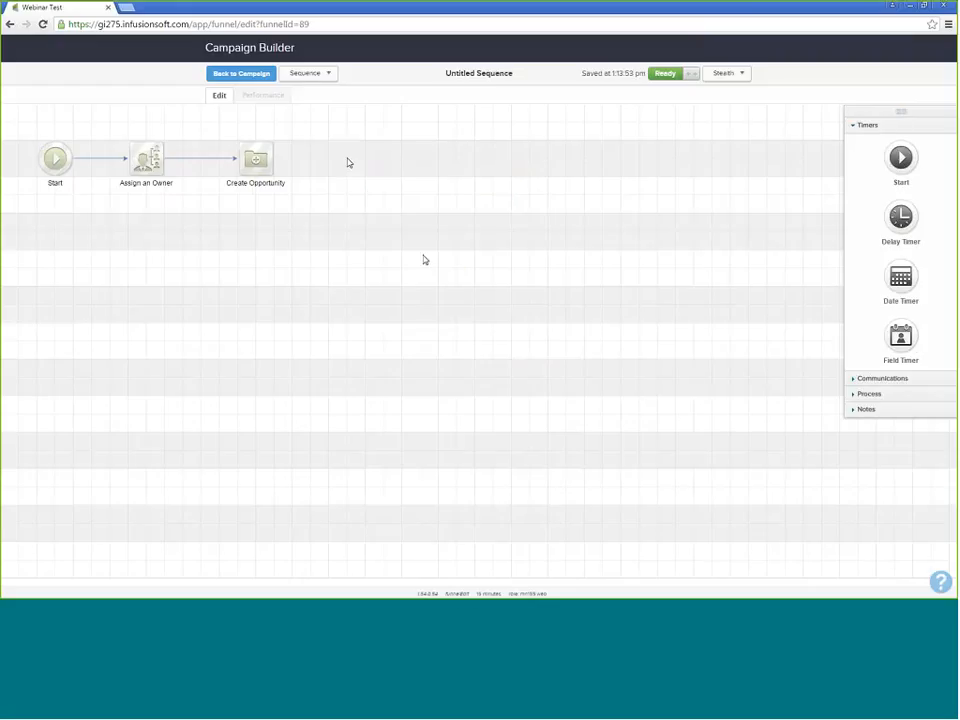
pyautogui.click(244, 80)
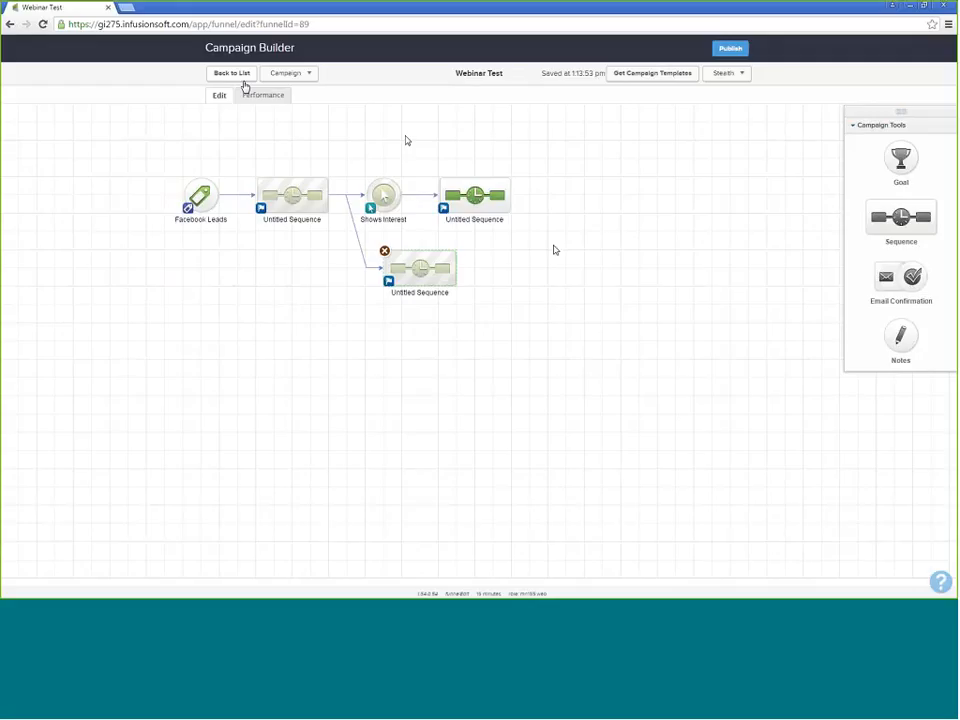
# - Rerun the campaign checklist, review its items, and publish the Webinar Test campaign
pyautogui.click(730, 48)
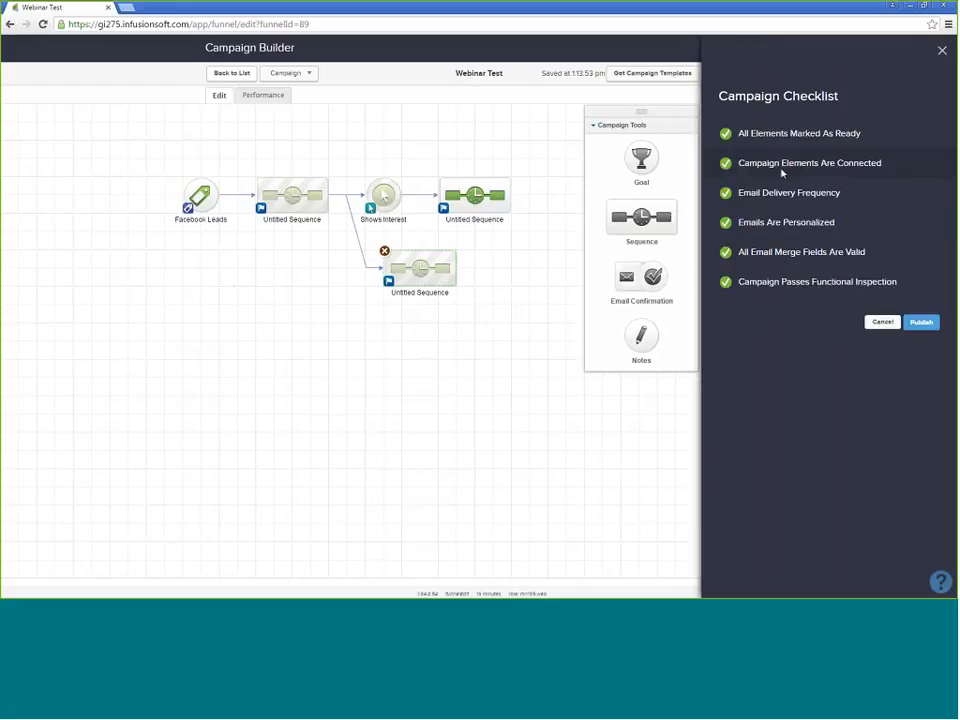
pyautogui.click(724, 133)
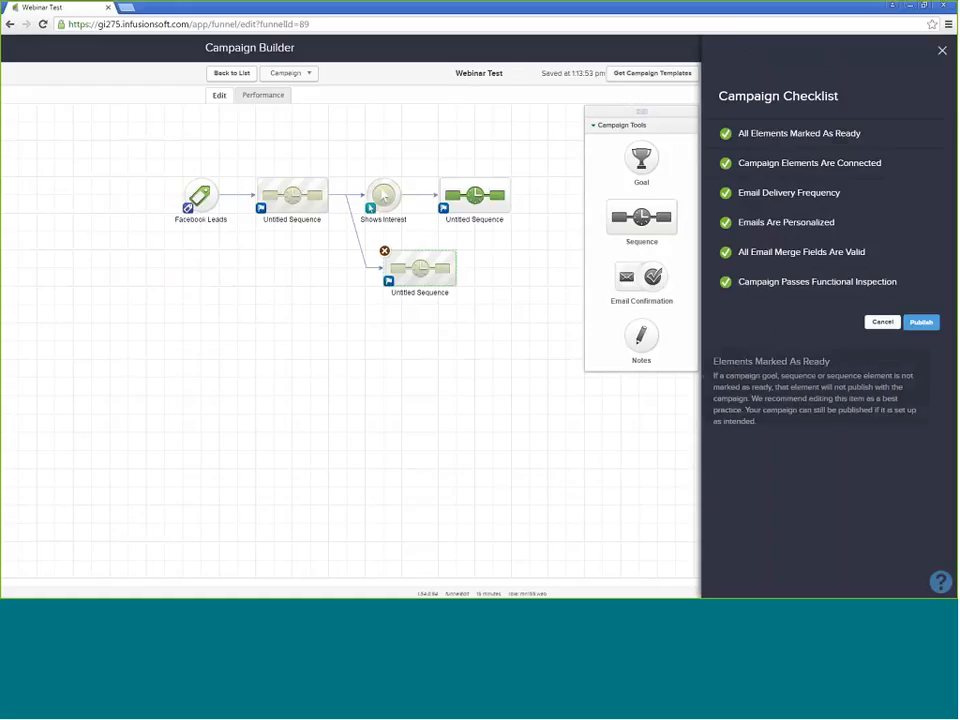
pyautogui.click(744, 254)
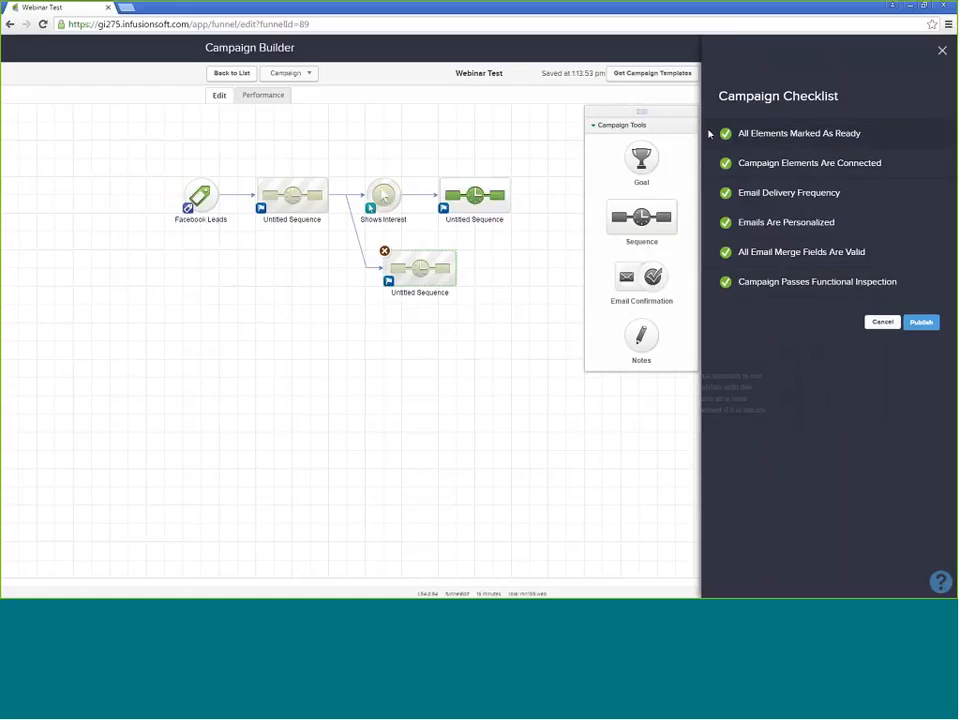
pyautogui.moveTo(713, 133)
pyautogui.click(918, 324)
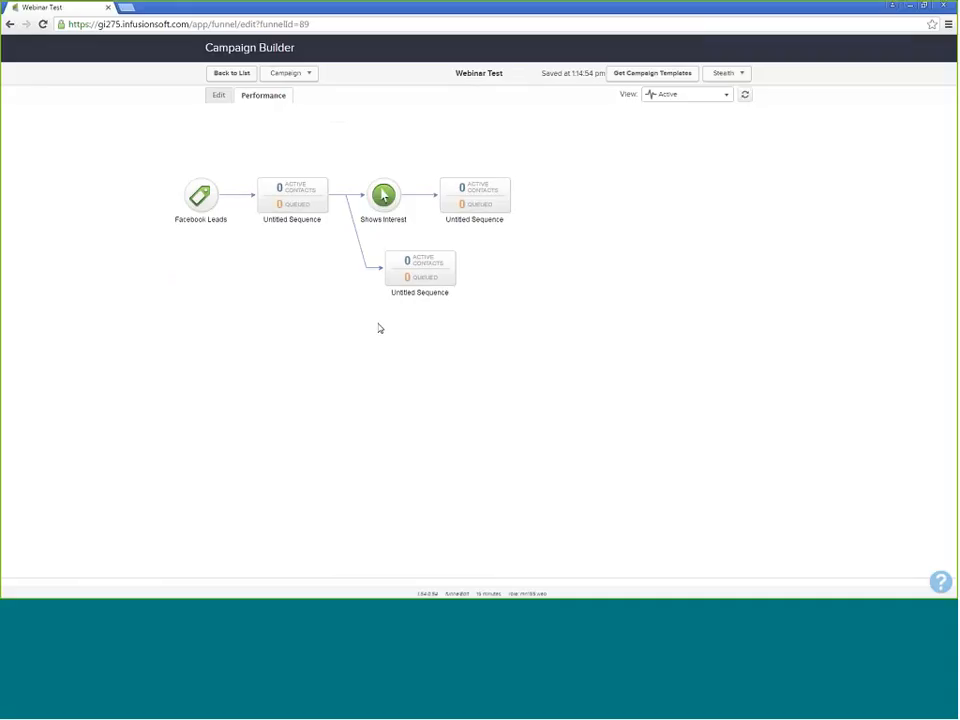
# - Return to editing the campaign and add a delay timer after Apply 1 tag in the sequence following Shows Interest
pyautogui.moveTo(495, 188)
pyautogui.click(219, 97)
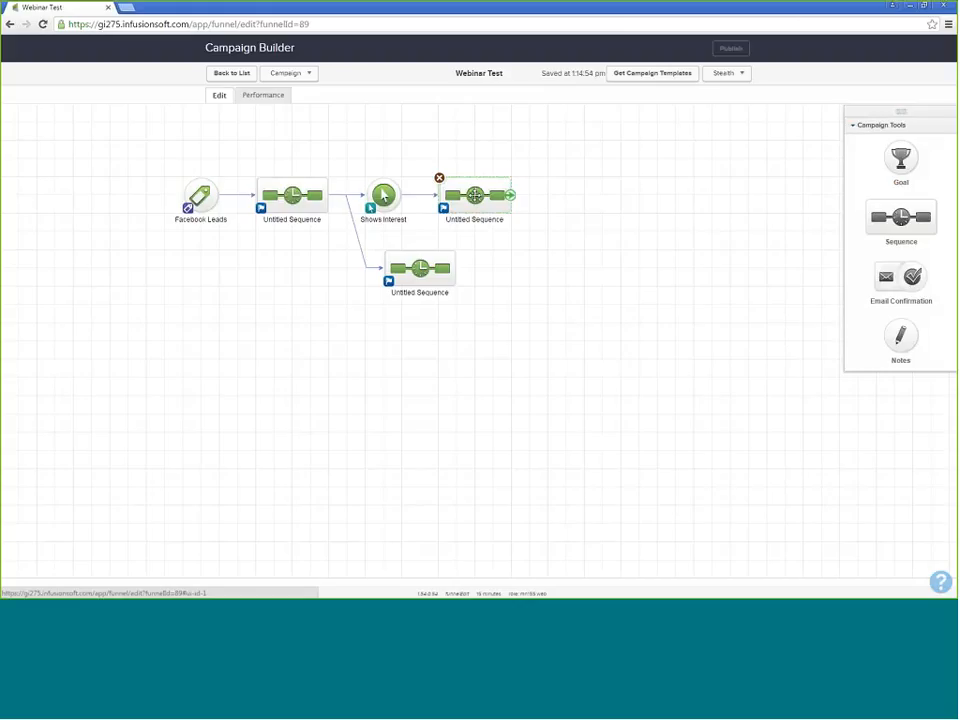
pyautogui.doubleClick(475, 195)
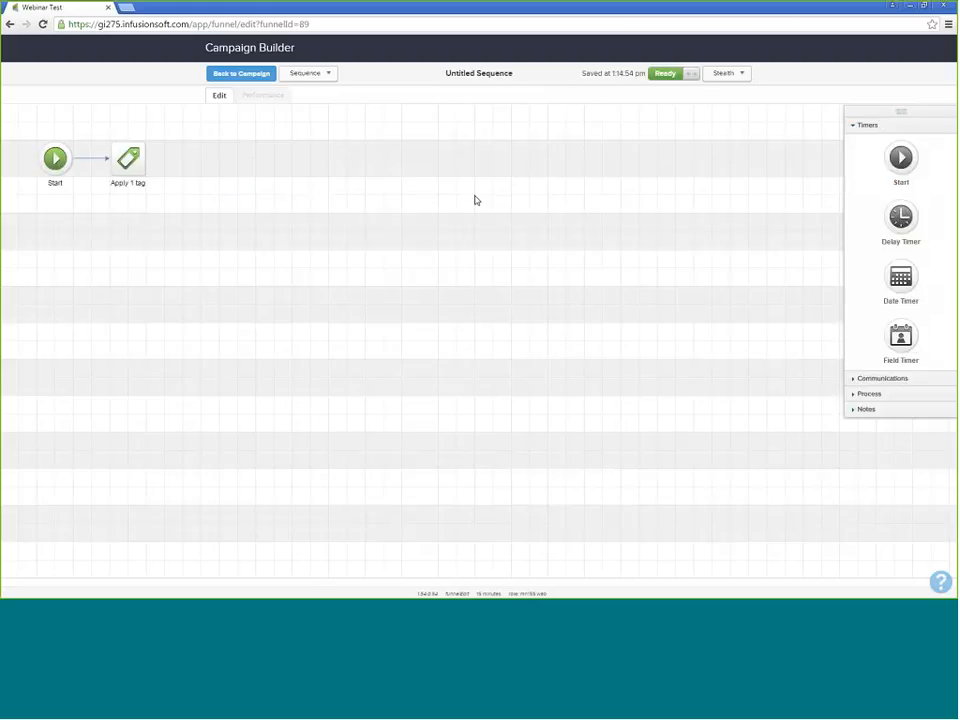
pyautogui.moveTo(900, 217); pyautogui.dragTo(191, 160)
# - Configure the new delay timer to wait at least 3 days and run on any Monday of any month at 8:00 AM
pyautogui.doubleClick(201, 155)
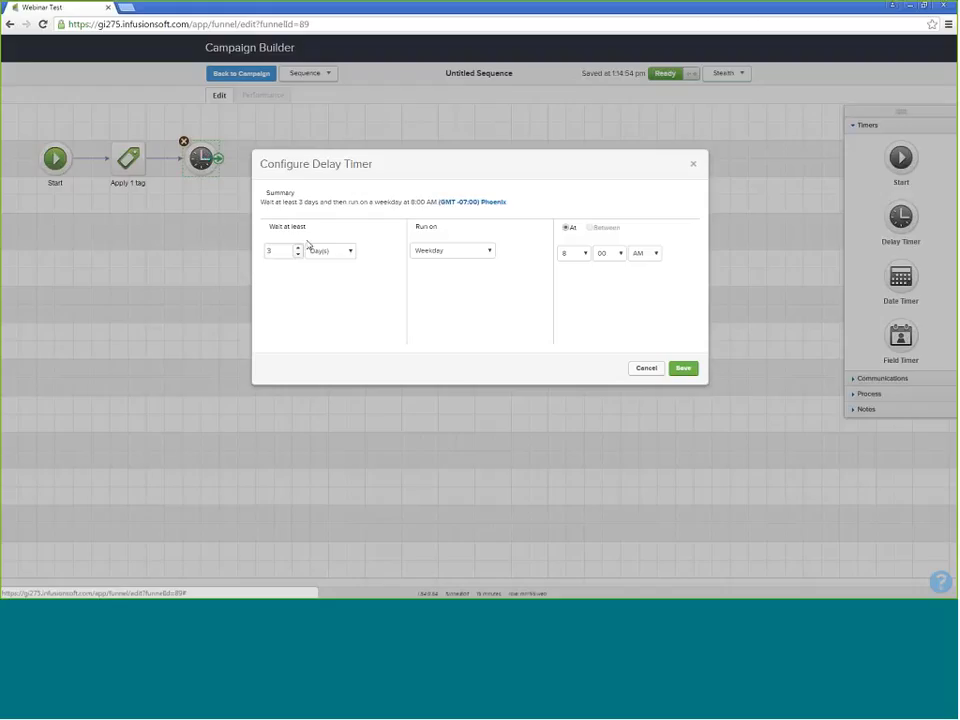
pyautogui.click(452, 250)
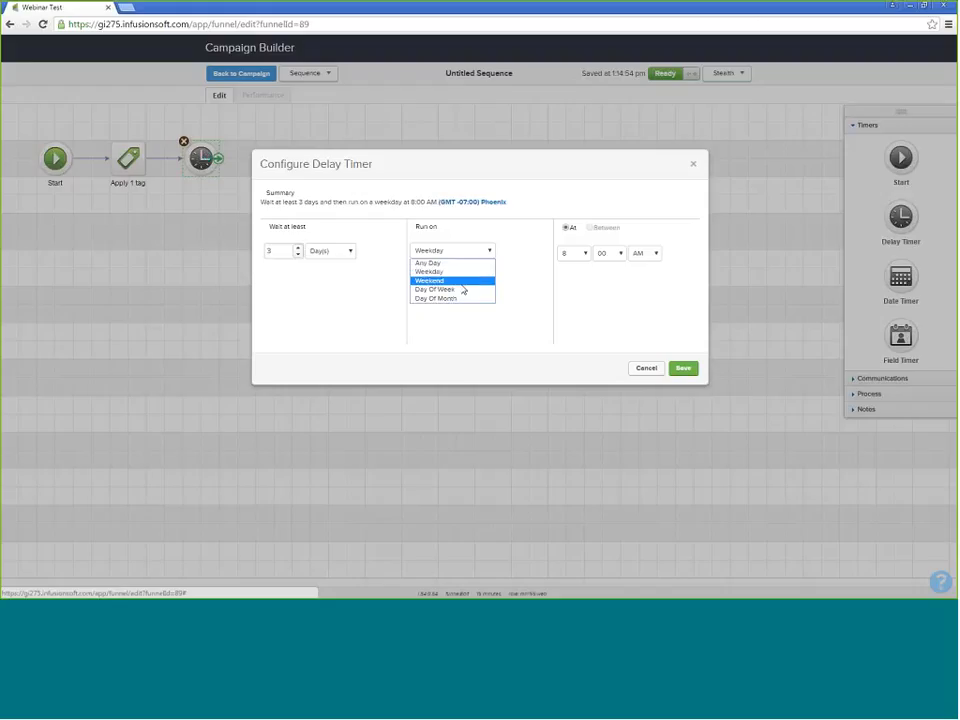
pyautogui.click(455, 287)
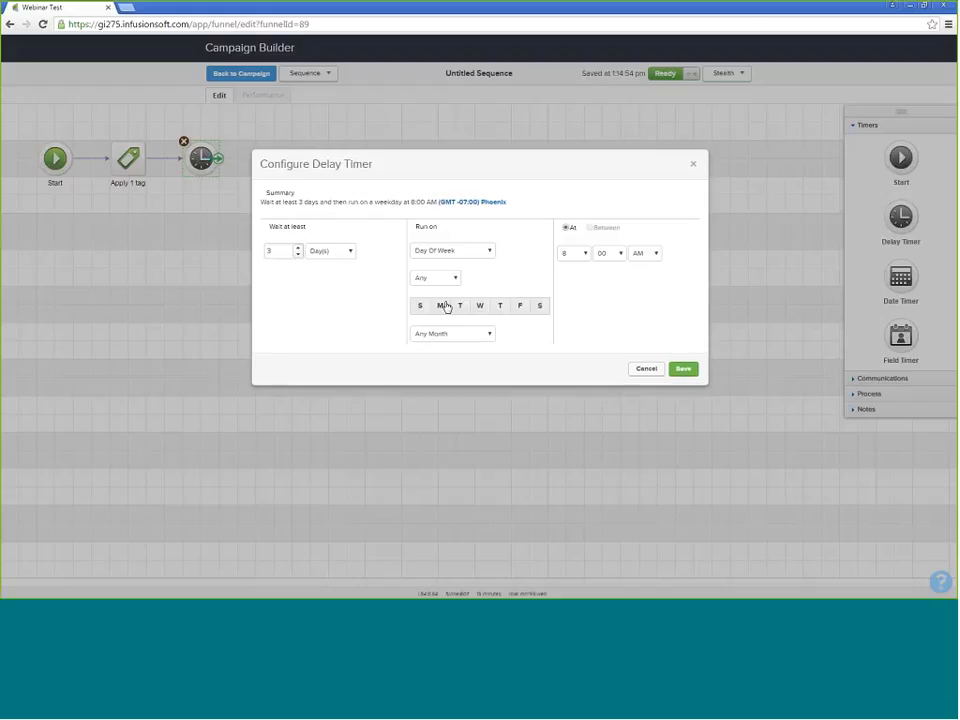
pyautogui.click(442, 306)
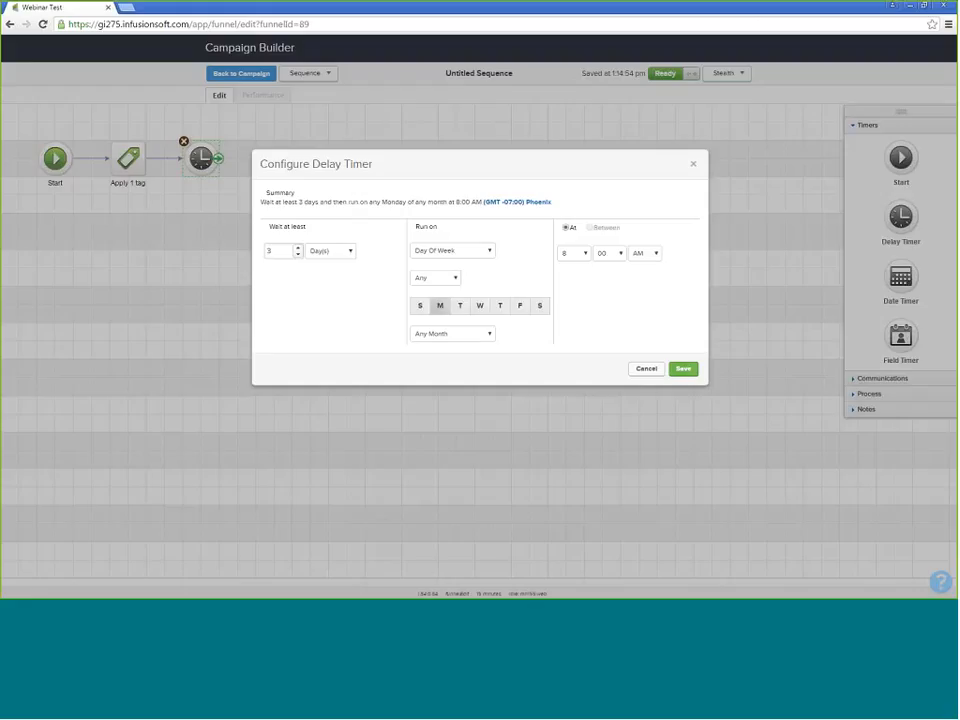
pyautogui.click(683, 369)
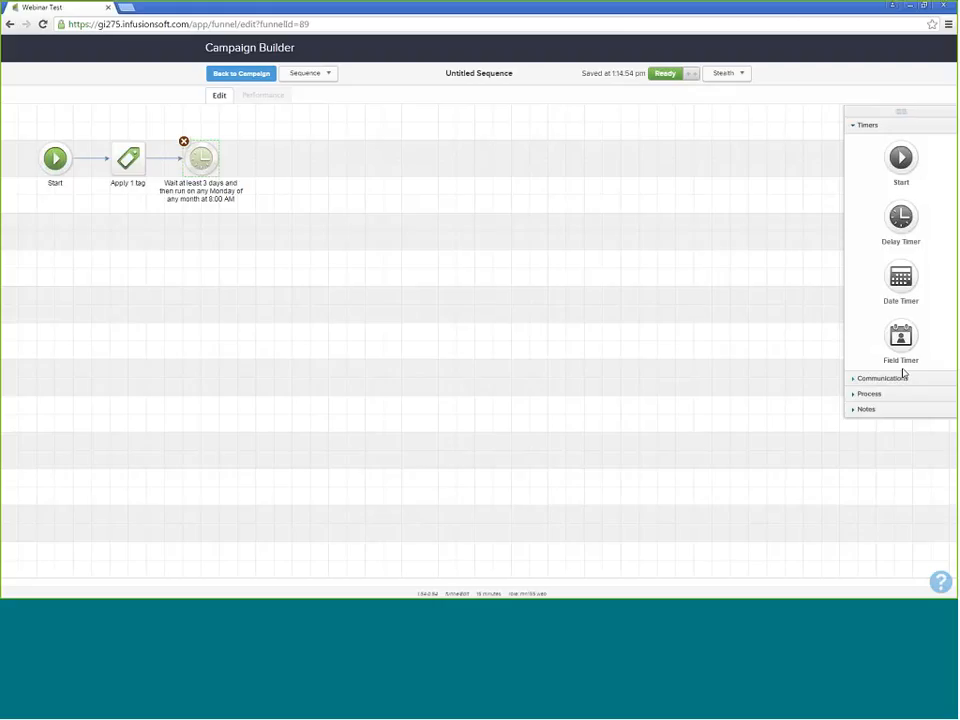
# - Add an email after the delay timer in the sequence and open it for editing
pyautogui.click(903, 376)
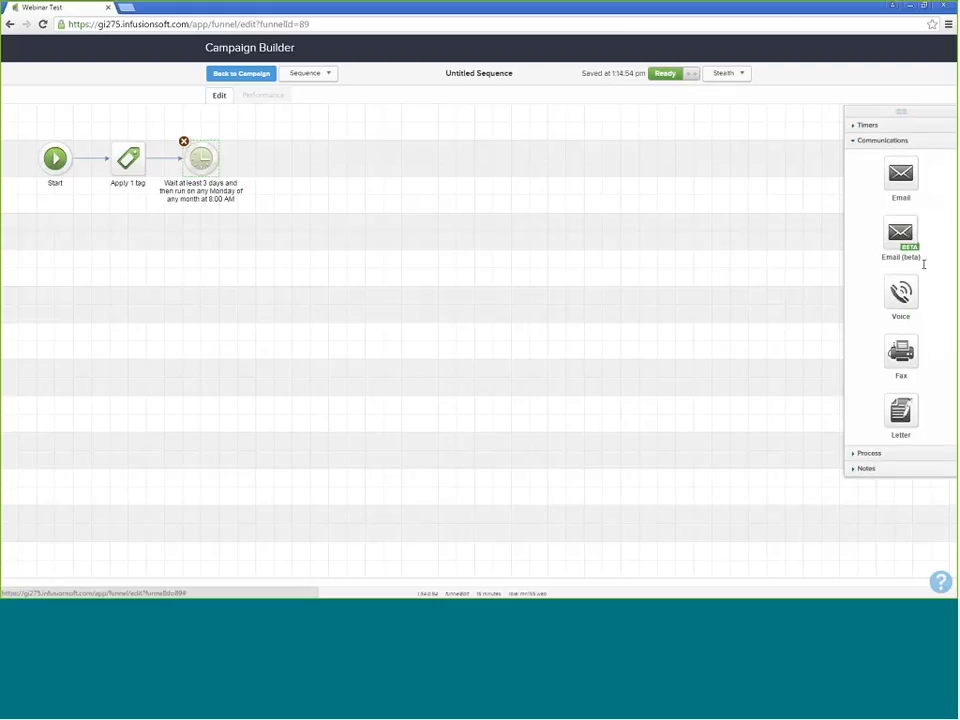
pyautogui.moveTo(901, 175); pyautogui.dragTo(285, 158)
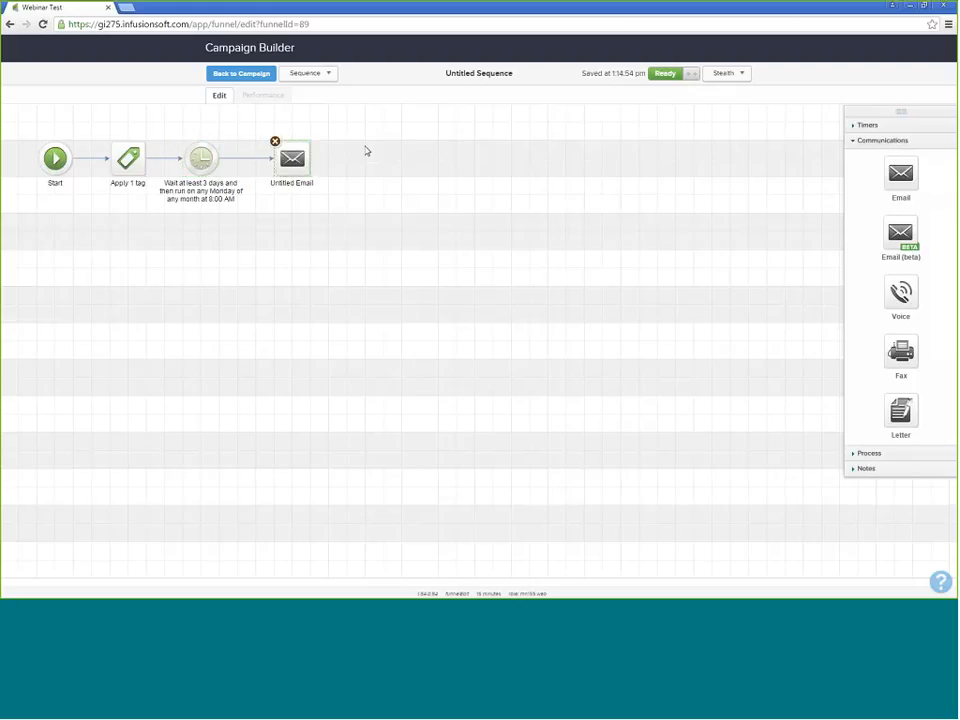
pyautogui.moveTo(287, 161)
pyautogui.doubleClick(287, 162)
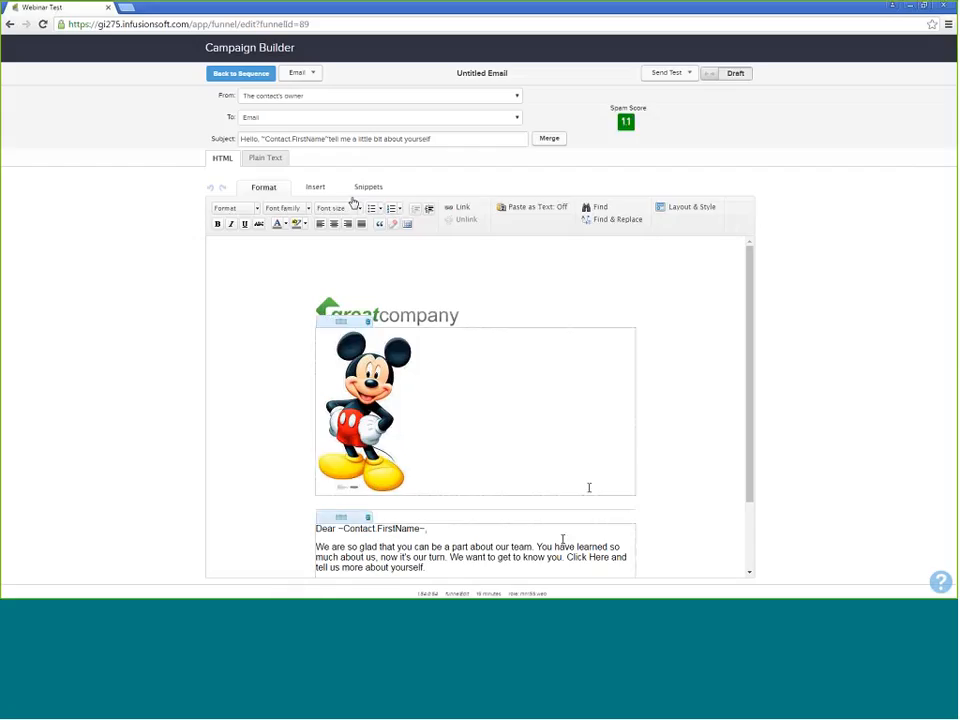
# - Add the line "I just want to let everyone know that they are absolutely BRILLIANT!!!" between the email's body paragraph and the signature
pyautogui.scroll(-2, 600, 500)
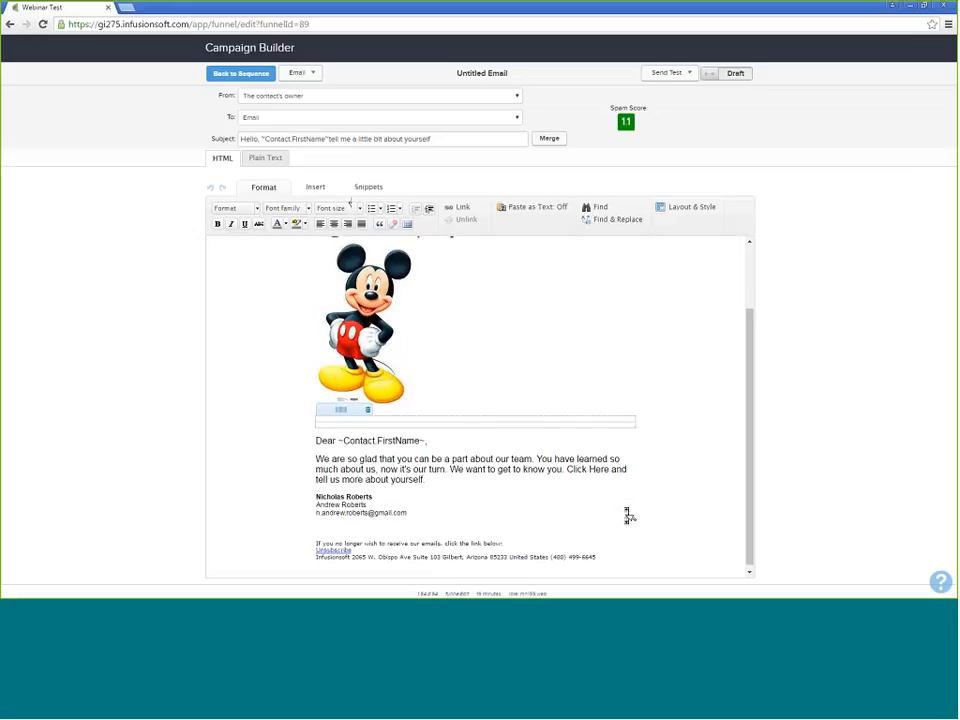
pyautogui.click(487, 478)
pyautogui.press('Down')
pyautogui.press('BackSpace')
pyautogui.press('Return')
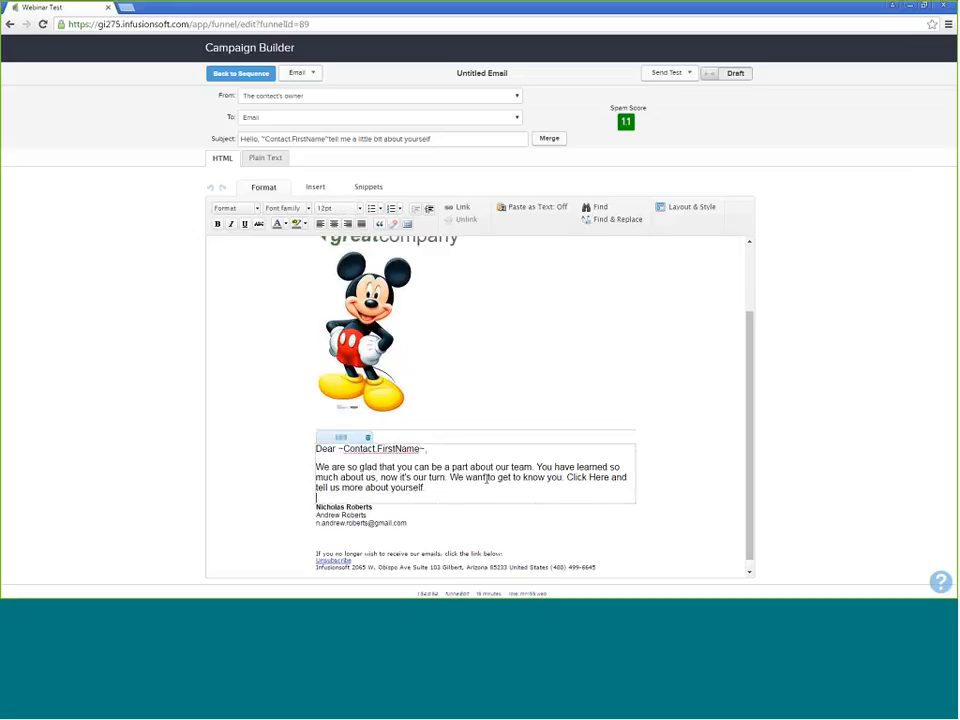
pyautogui.press('Return')
pyautogui.press('BackSpace')
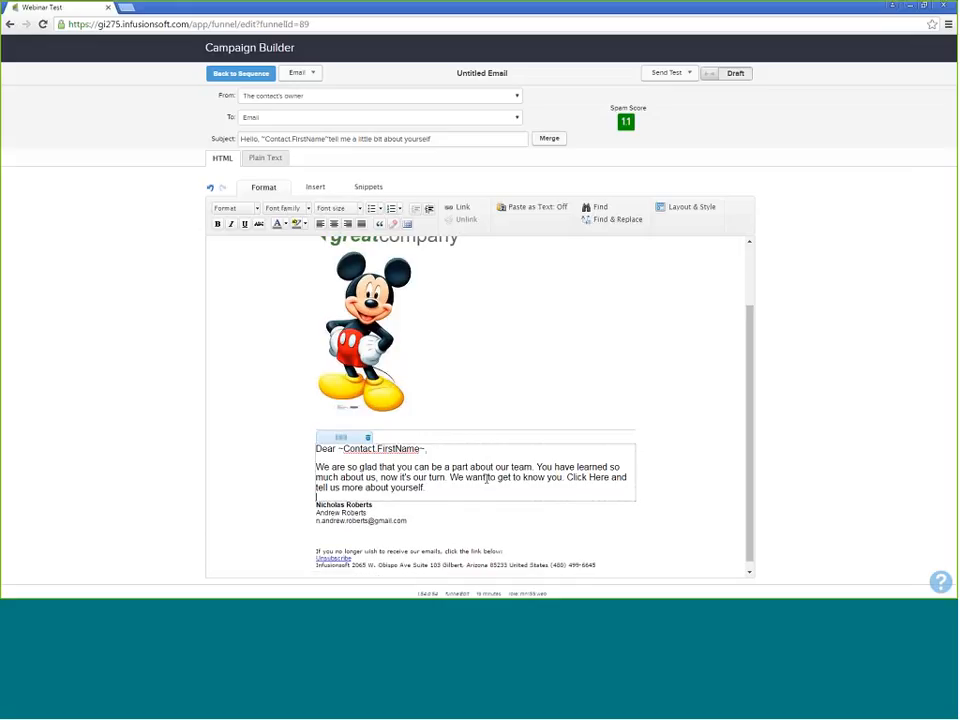
pyautogui.press('Return')
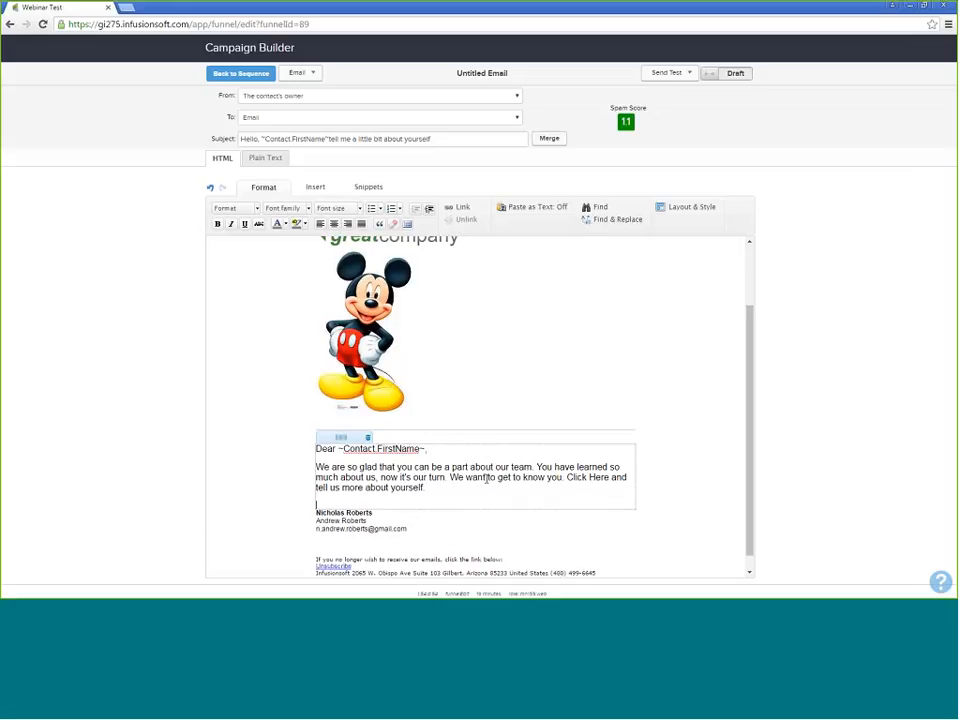
pyautogui.write('I just want to let everyone know that they are abso')
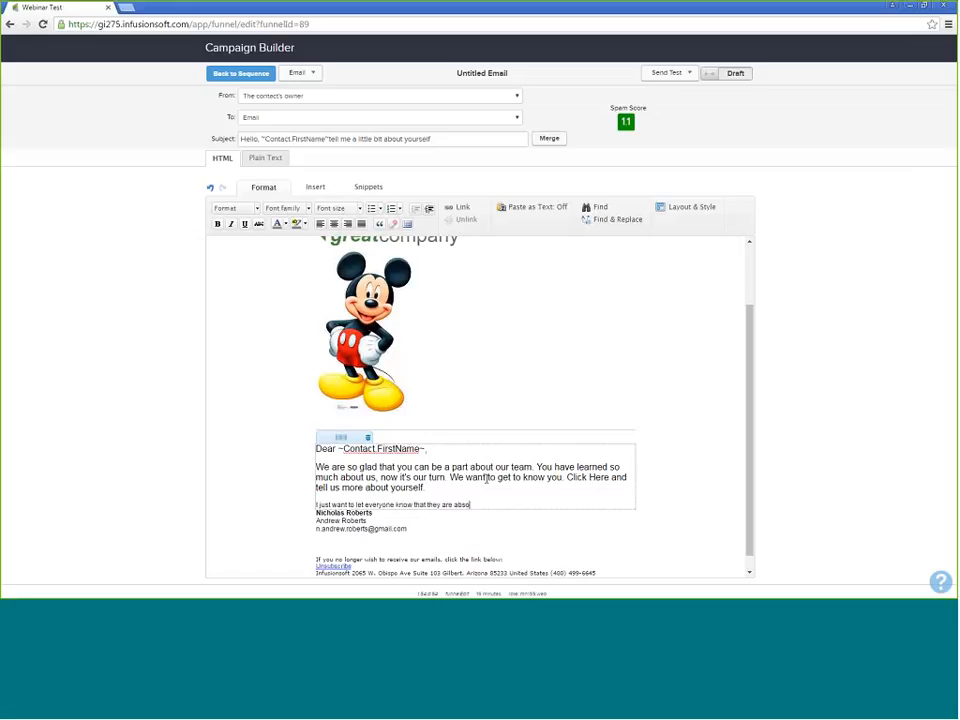
pyautogui.write('lutely BRILLIANT!!')
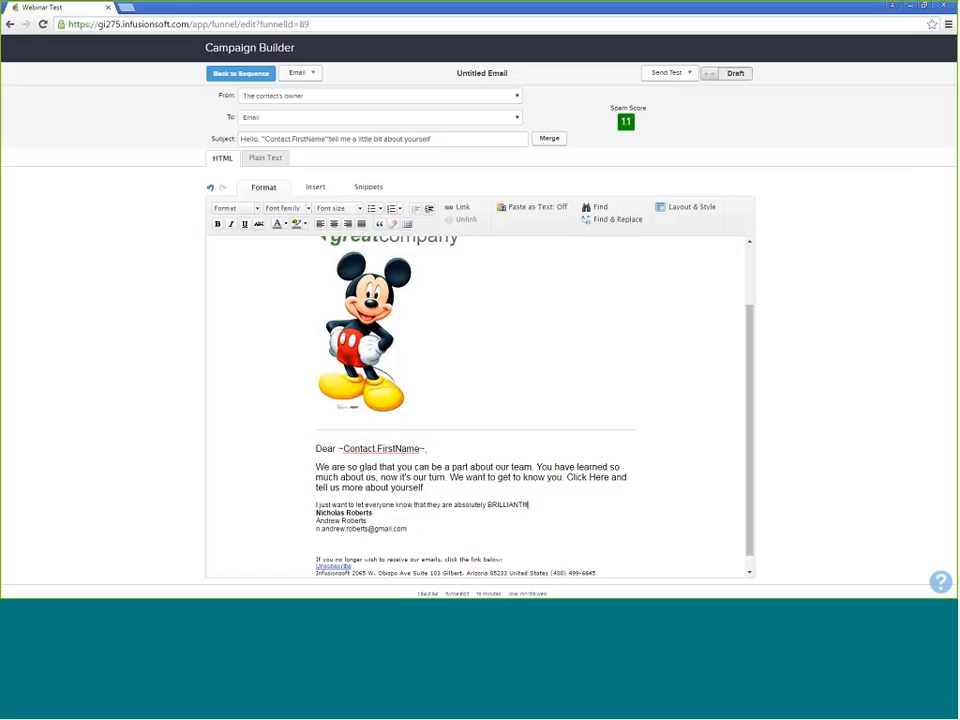
# - Look over the content snippets available for the email, and return to the sequence
pyautogui.click(370, 189)
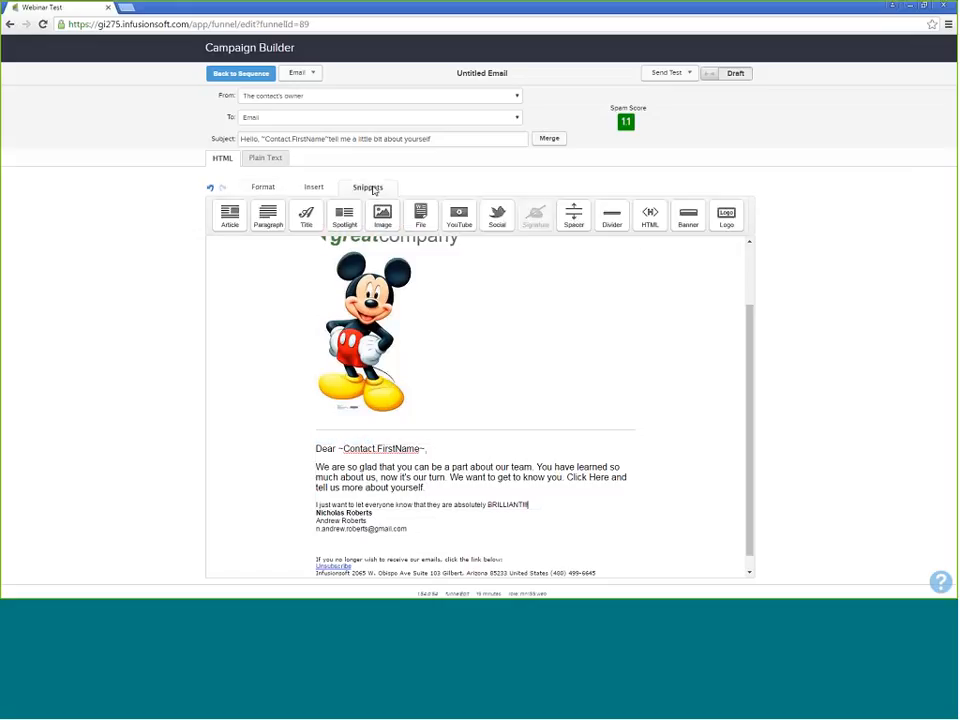
pyautogui.moveTo(306, 221); pyautogui.dragTo(310, 230)
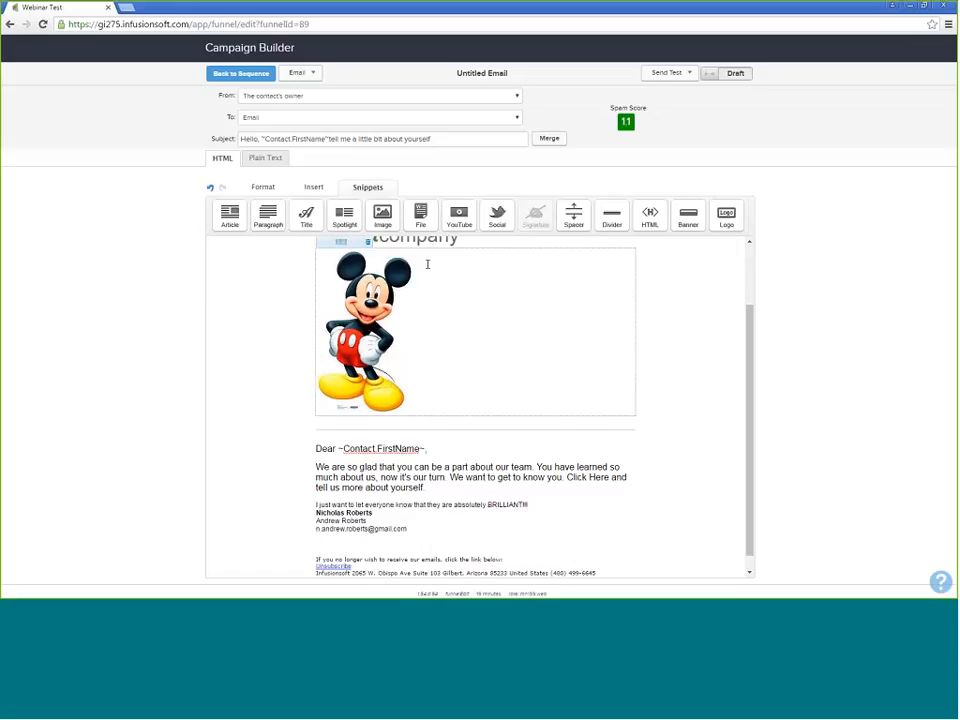
pyautogui.click(265, 77)
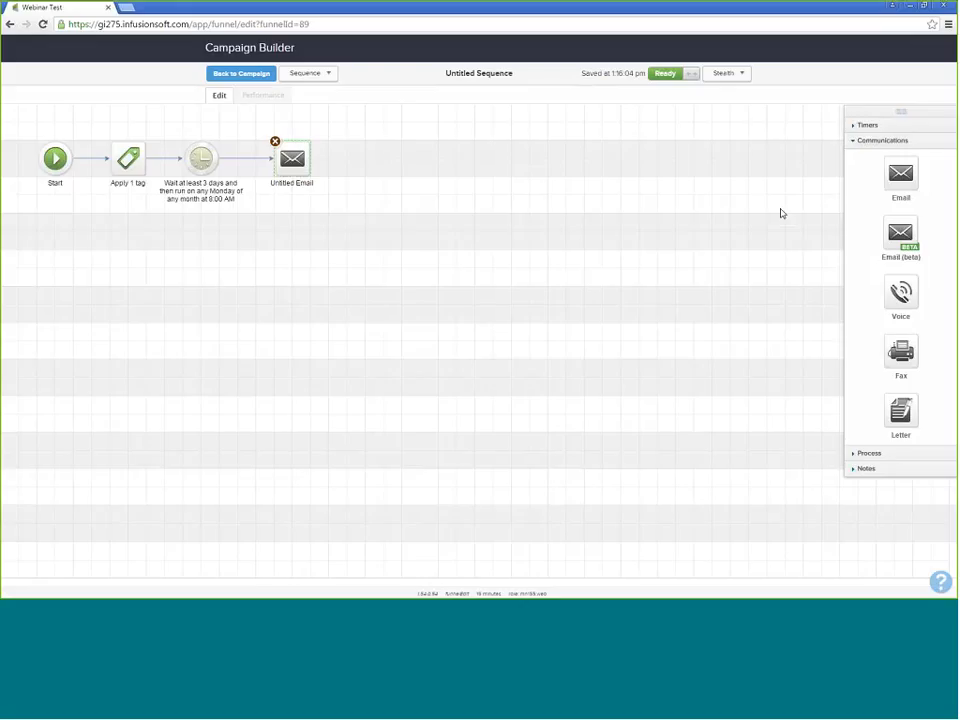
# - Extend the sequence with a second delay timer after the email, followed by another email
pyautogui.click(869, 453)
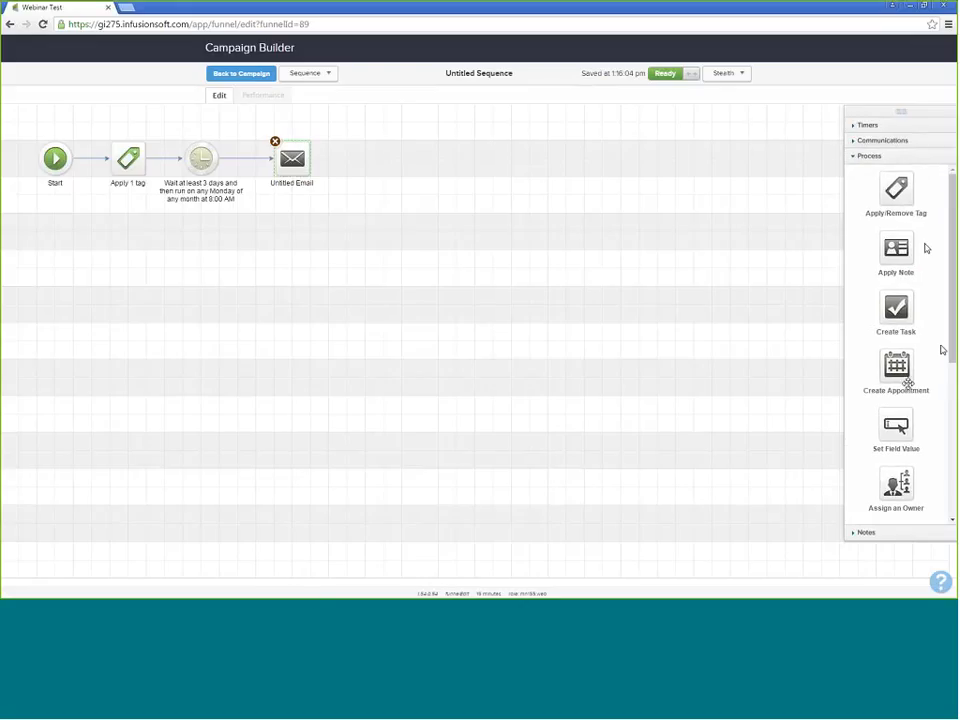
pyautogui.click(880, 126)
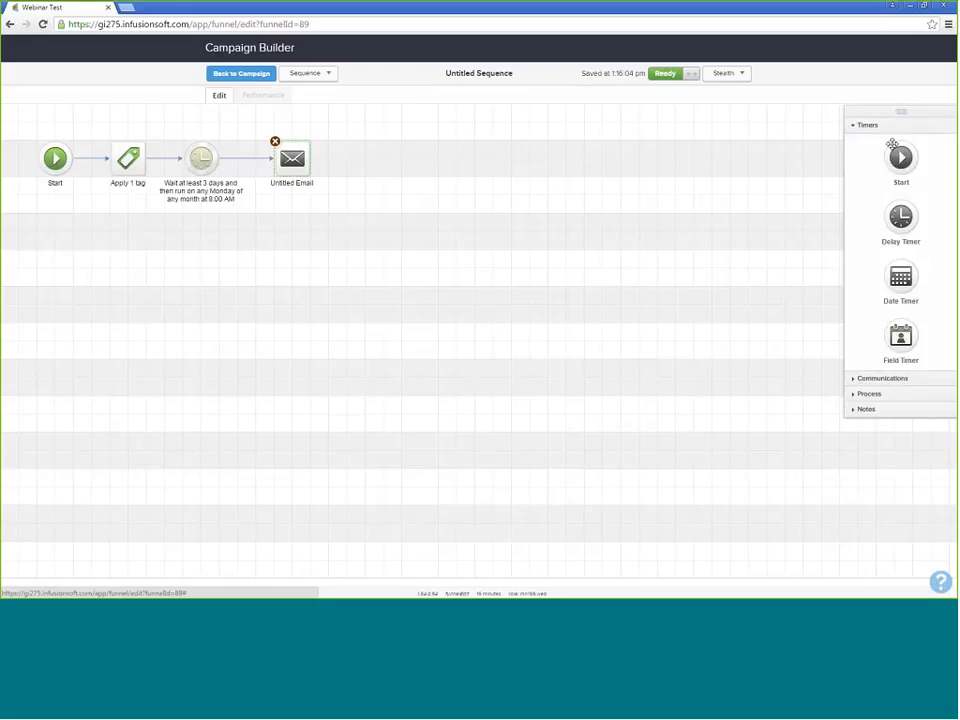
pyautogui.moveTo(900, 217); pyautogui.dragTo(729, 197)
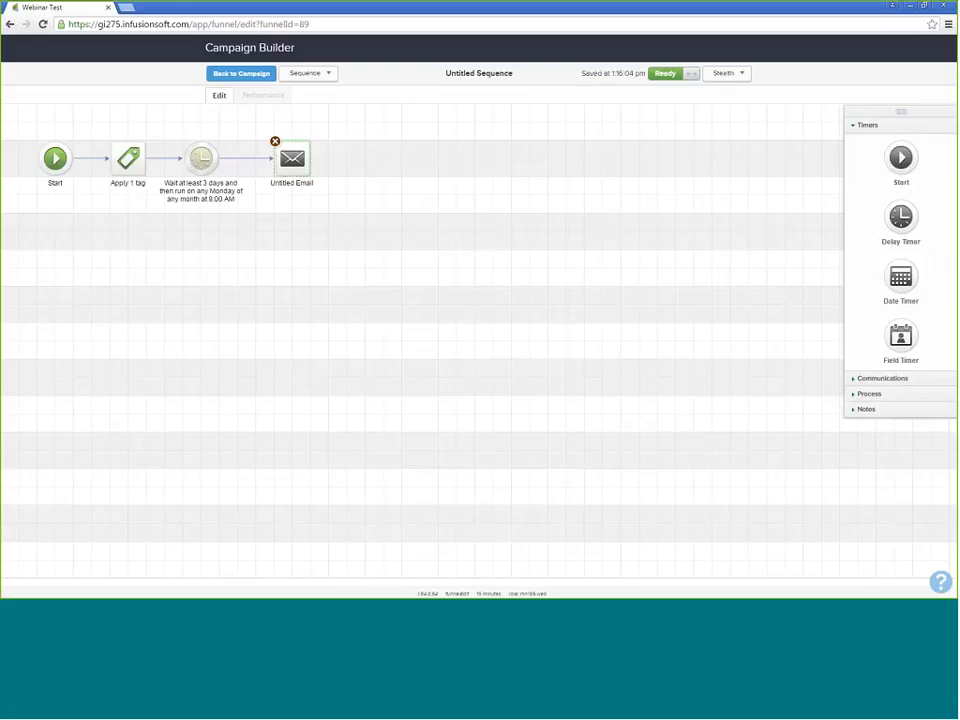
pyautogui.moveTo(418, 166)
pyautogui.click(885, 378)
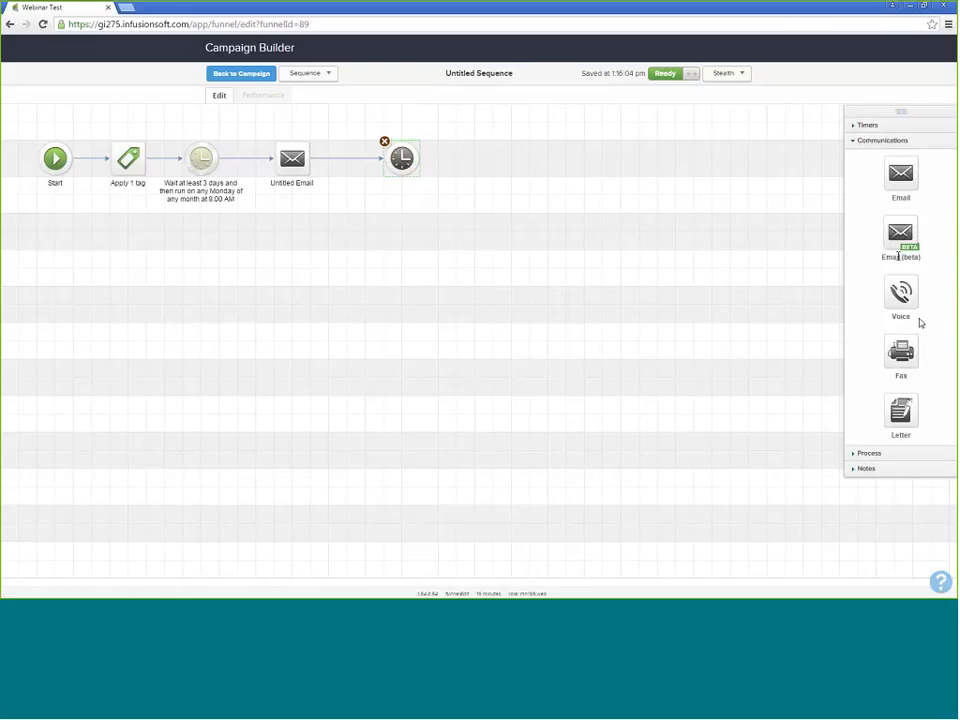
pyautogui.moveTo(897, 250); pyautogui.dragTo(490, 134)
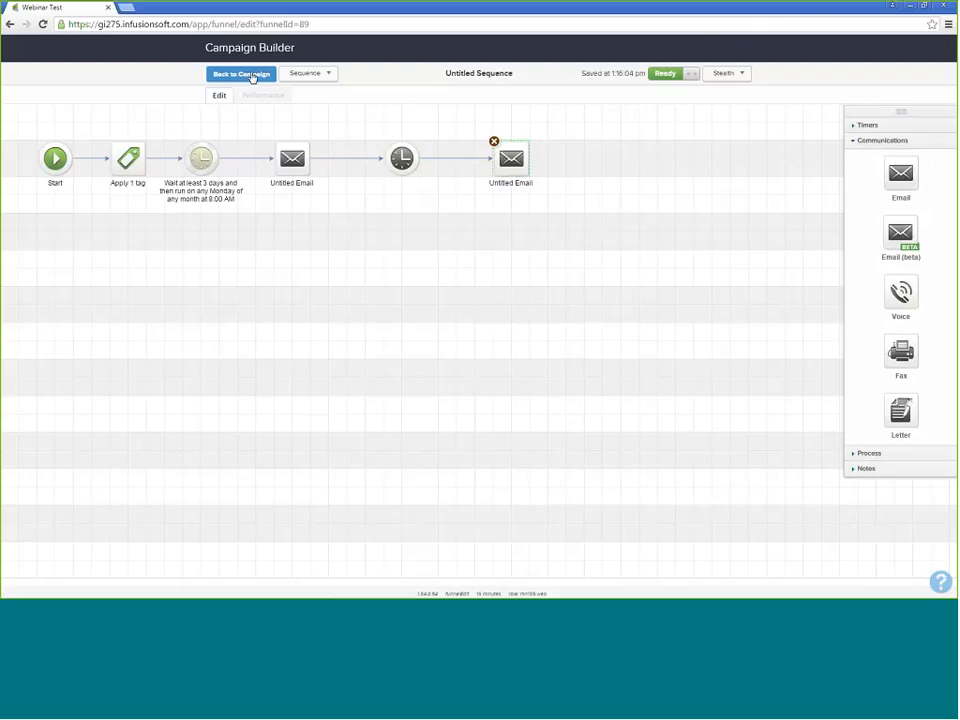
# - Return to the campaign, run its checklist, review which elements are not marked as ready, and close the checklist without publishing
pyautogui.click(253, 74)
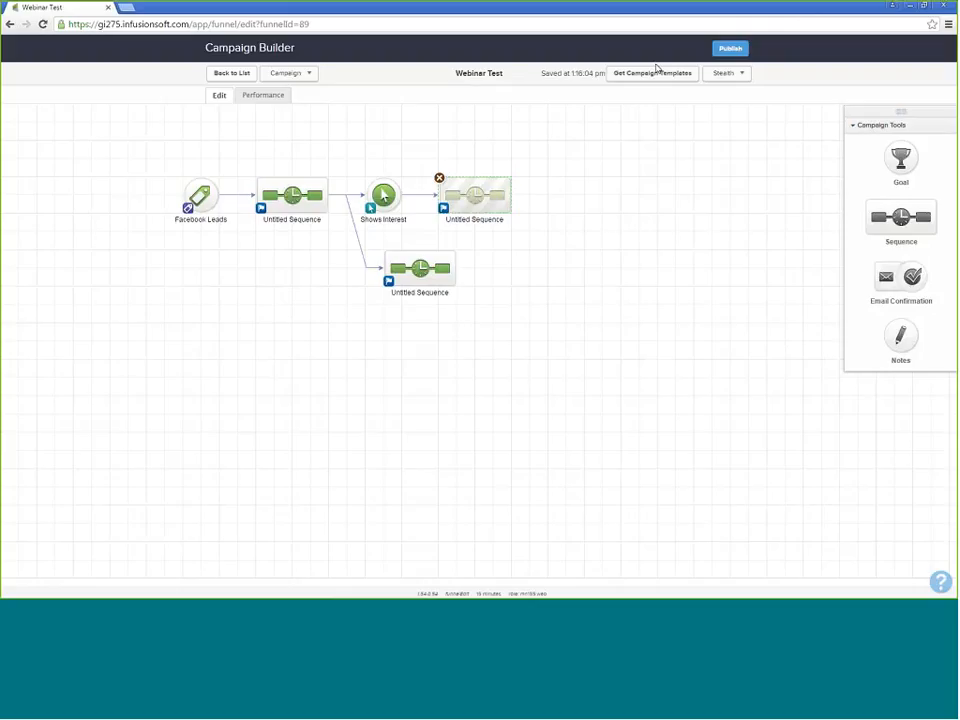
pyautogui.click(729, 49)
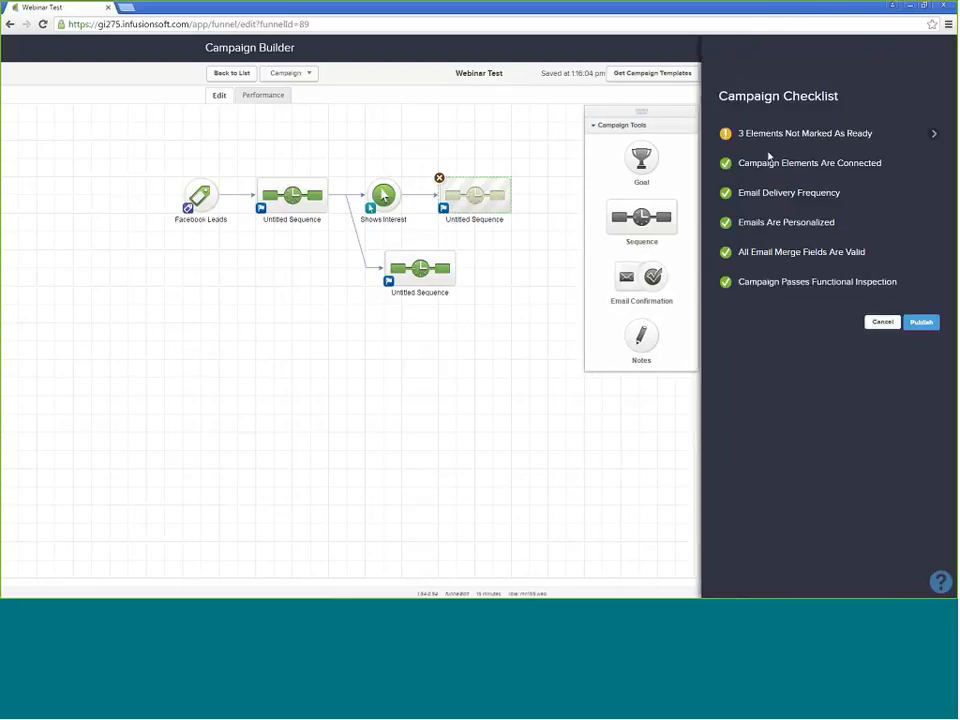
pyautogui.moveTo(730, 141)
pyautogui.moveTo(911, 133)
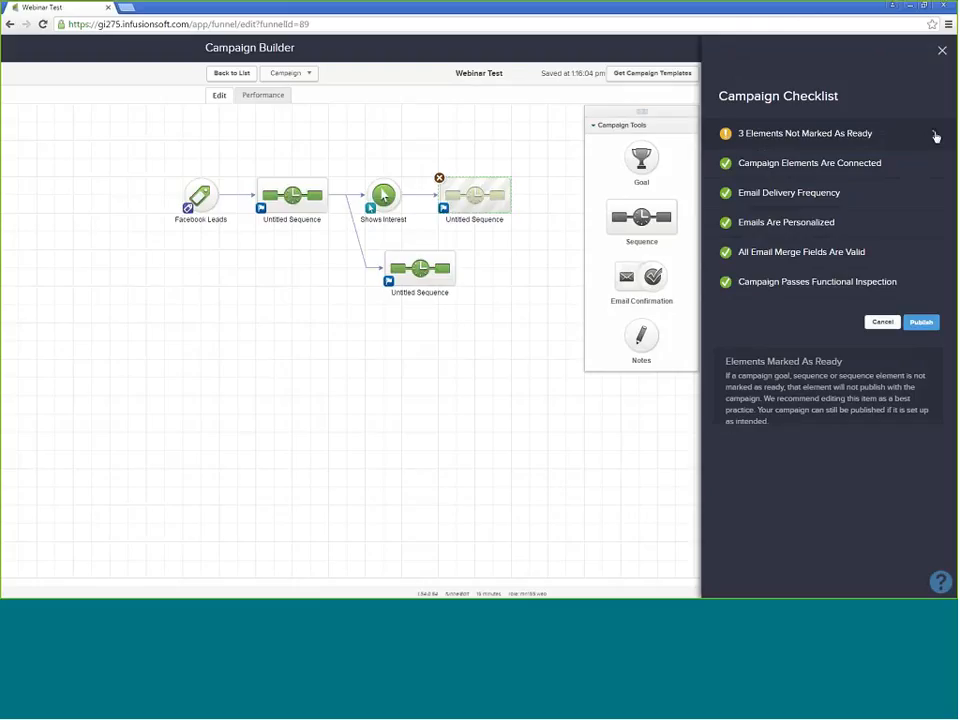
pyautogui.click(935, 136)
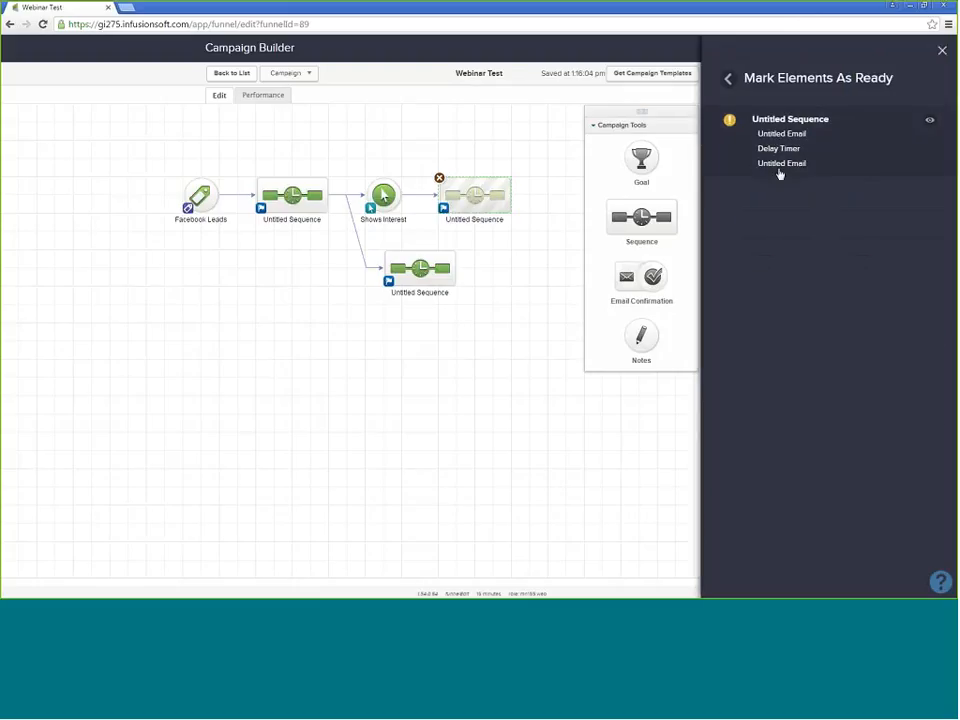
pyautogui.click(728, 80)
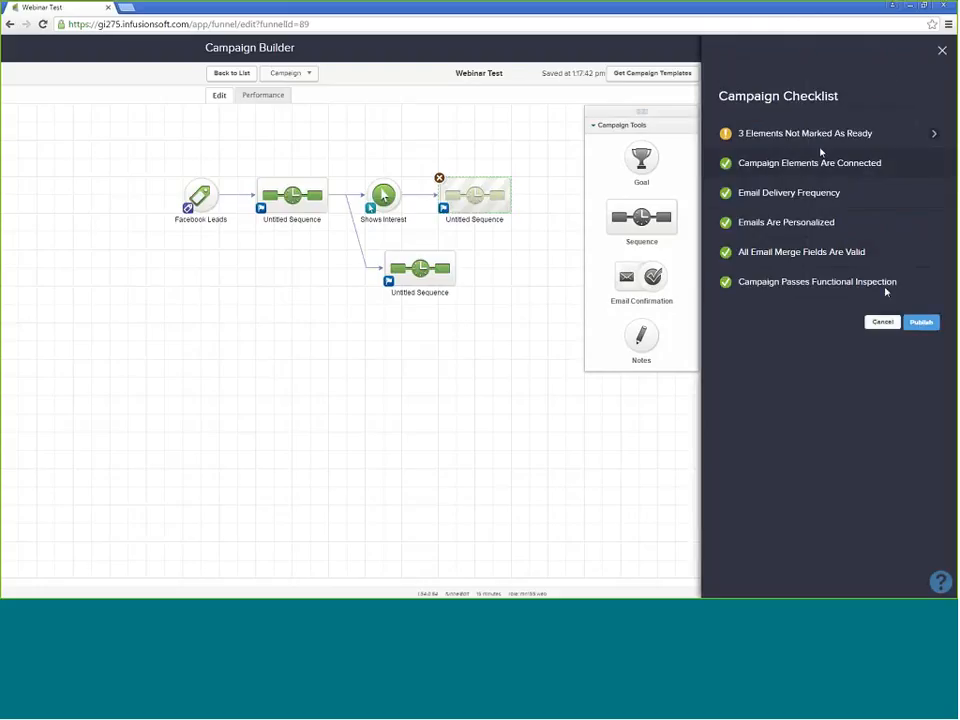
pyautogui.moveTo(825, 140)
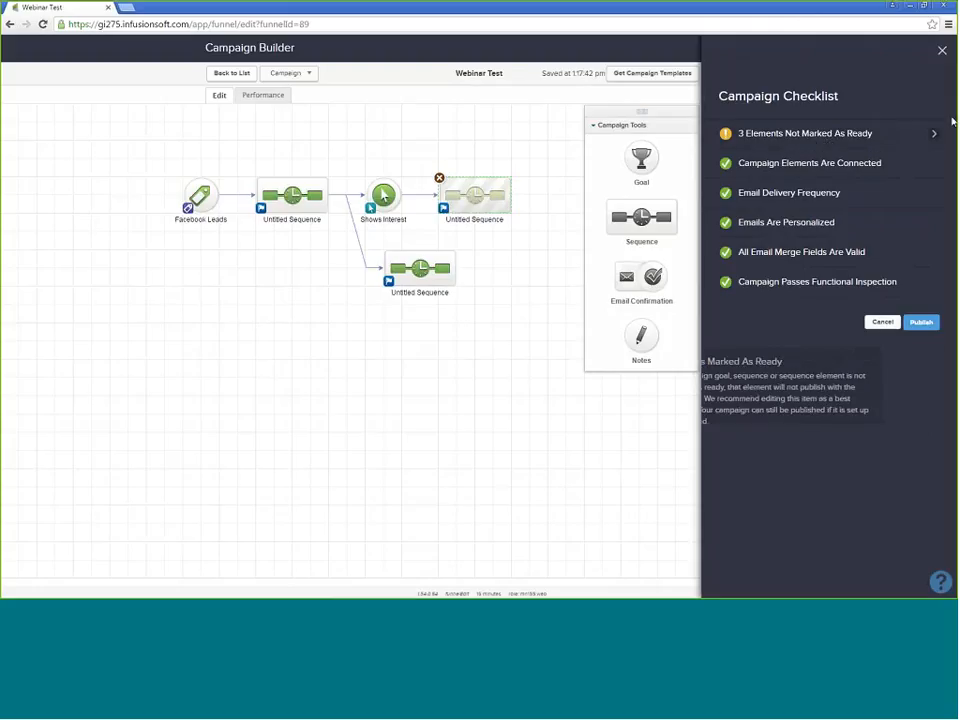
pyautogui.click(942, 50)
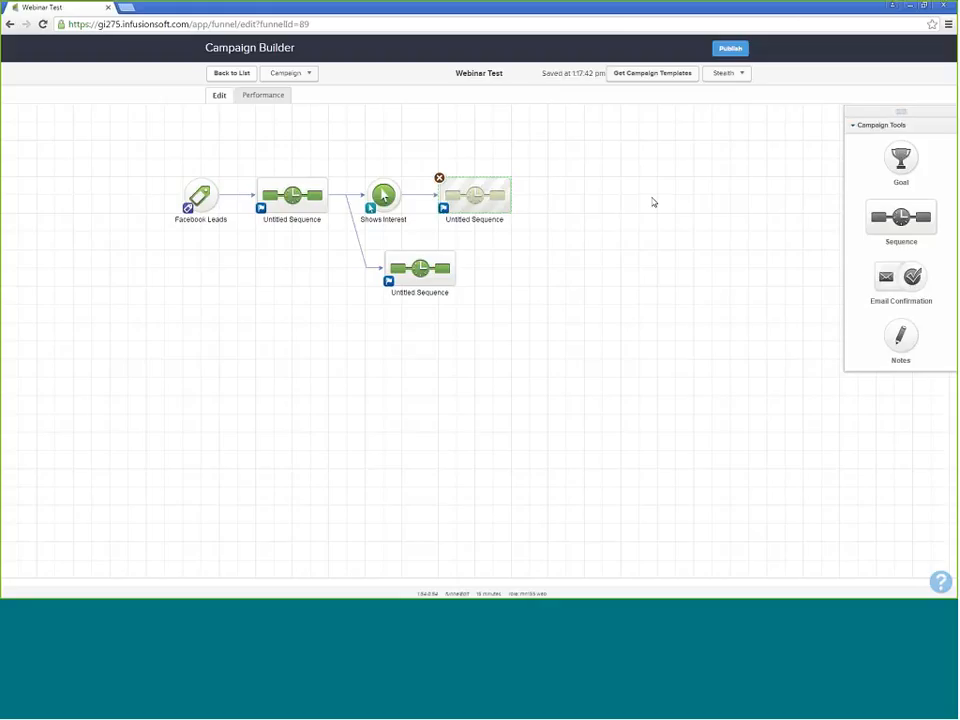
pyautogui.hotkey('ctrl', '+')
pyautogui.hotkey('ctrl', '+')
pyautogui.hotkey('ctrl', '+')
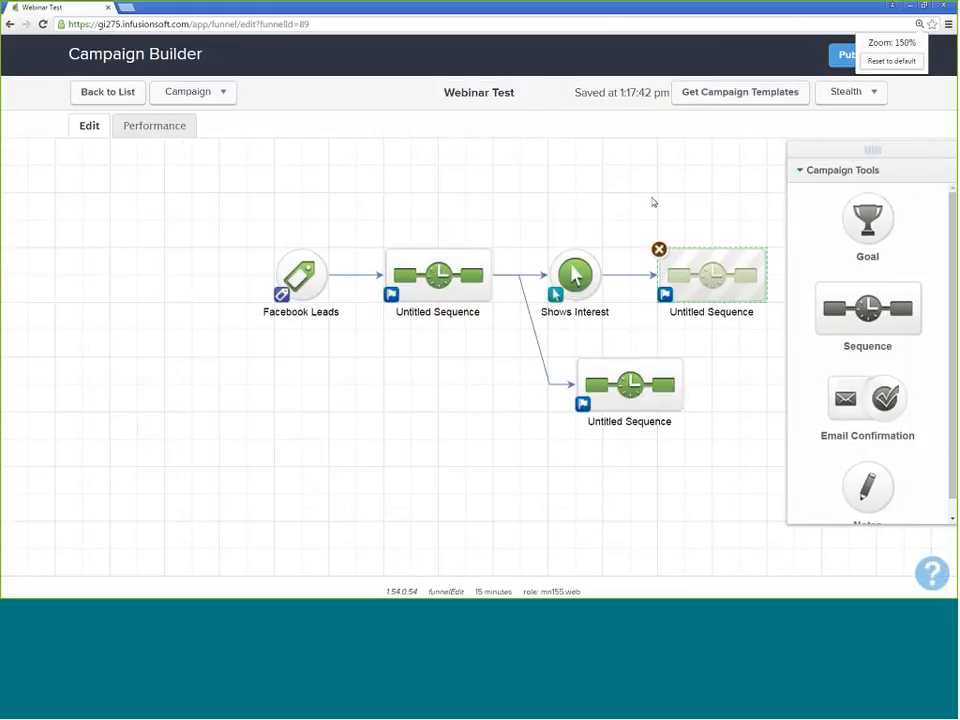
pyautogui.hotkey('ctrl', '-')
pyautogui.hotkey('ctrl', '-')
pyautogui.hotkey('ctrl', '-')
pyautogui.hotkey('ctrl', '-')
pyautogui.hotkey('ctrl', '-')
pyautogui.hotkey('ctrl', '-')
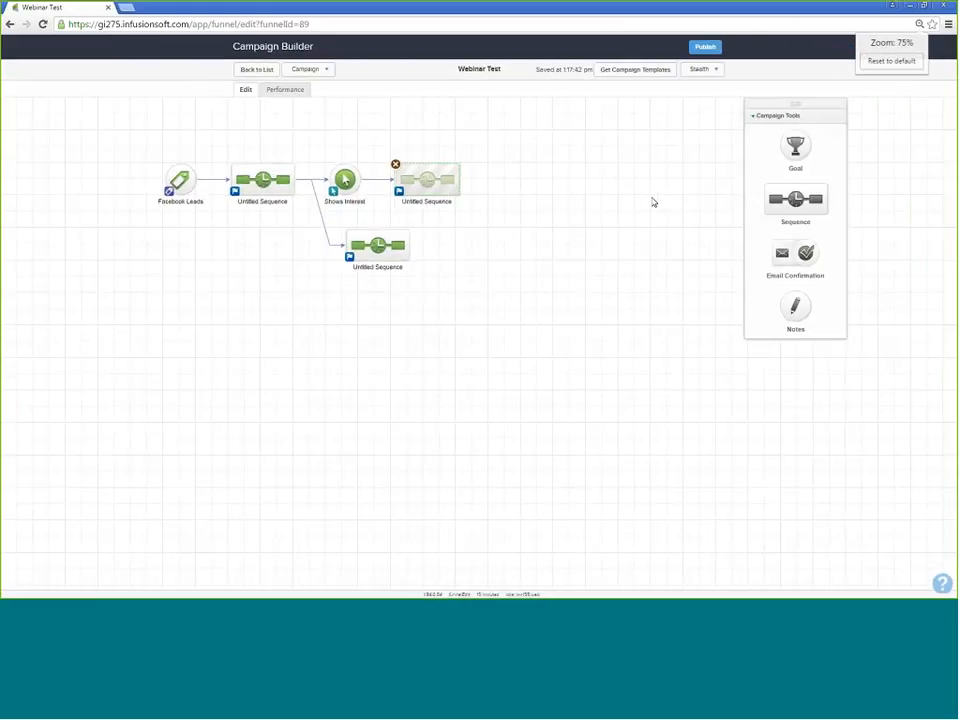
pyautogui.hotkey('ctrl', '-')
pyautogui.hotkey('ctrl', '-')
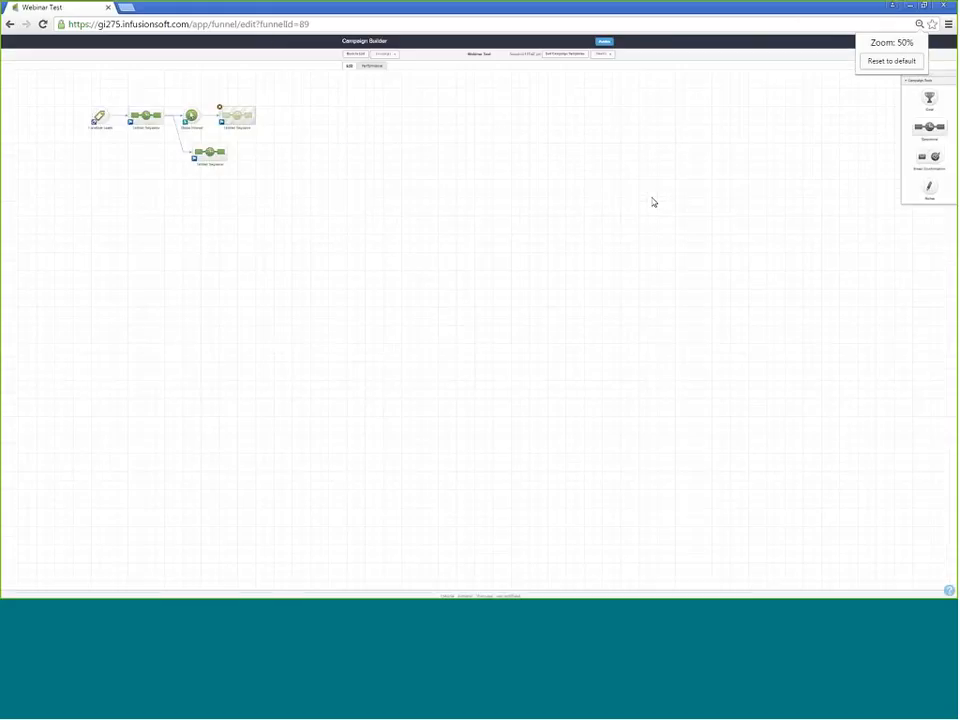
pyautogui.hotkey('ctrl', '+')
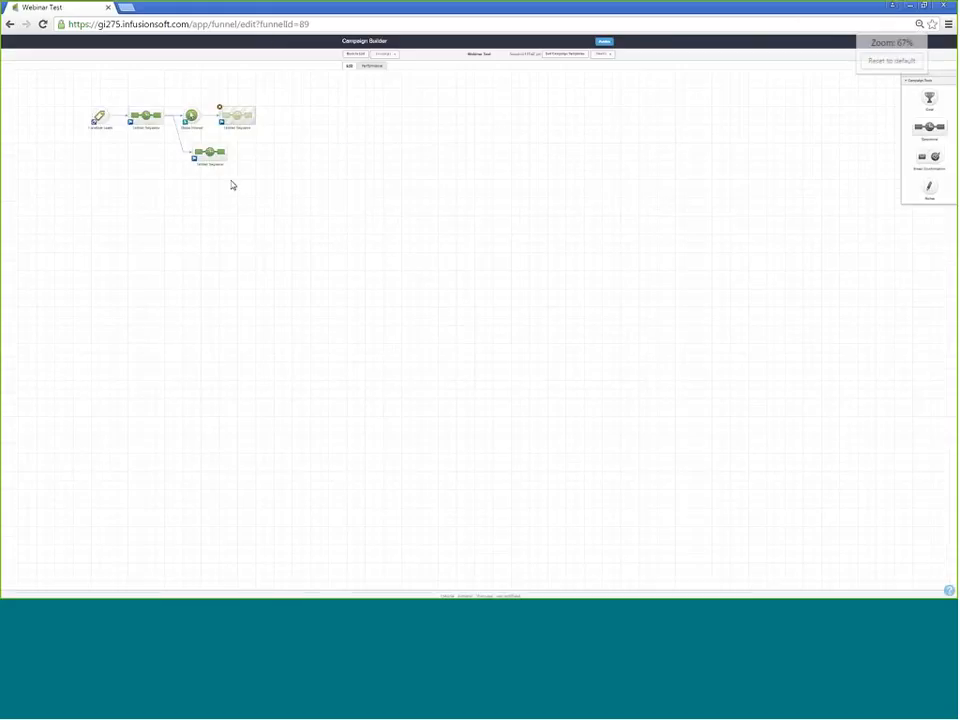
pyautogui.hotkey('ctrl', '+')
pyautogui.hotkey('ctrl', '+')
pyautogui.hotkey('ctrl', '+')
pyautogui.hotkey('ctrl', '+')
pyautogui.hotkey('ctrl', '+')
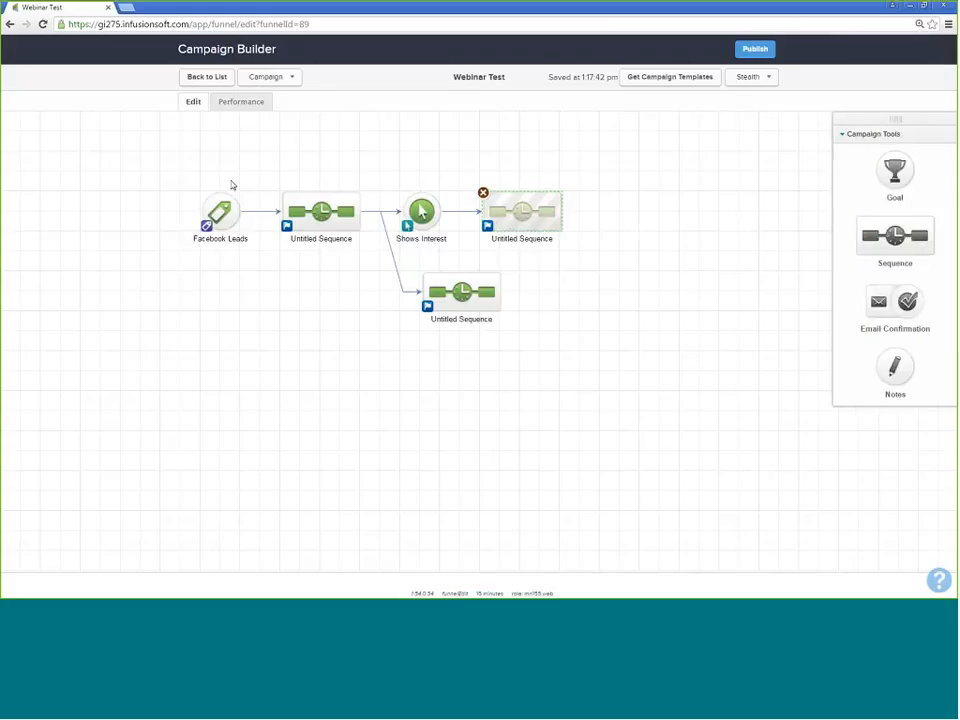
pyautogui.hotkey('ctrl', '+')
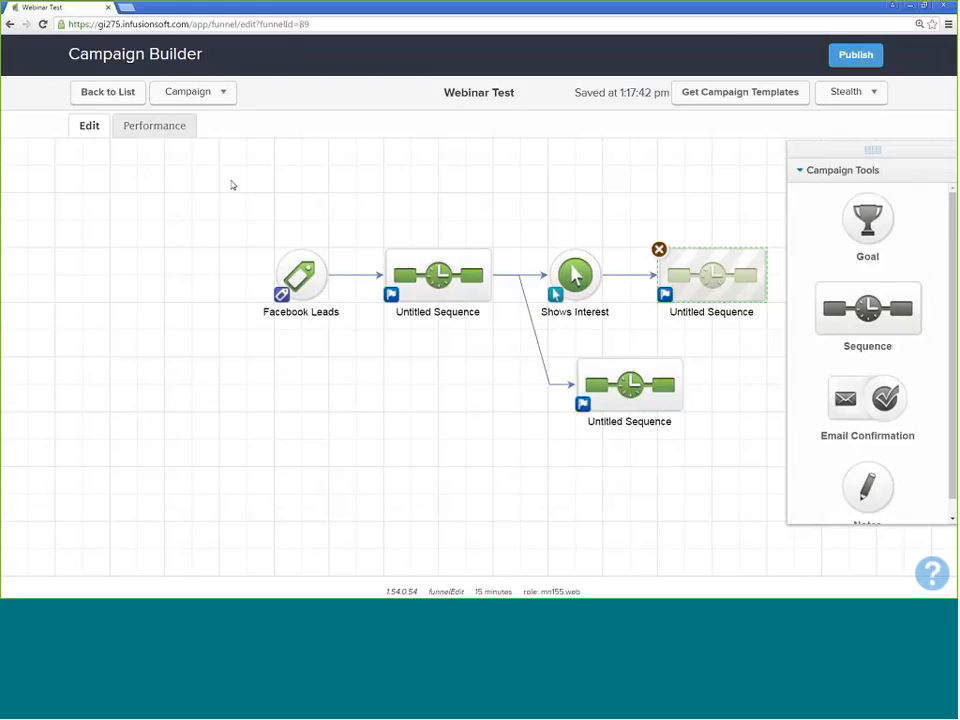
pyautogui.hotkey('ctrl', '-')
pyautogui.hotkey('ctrl', '-')
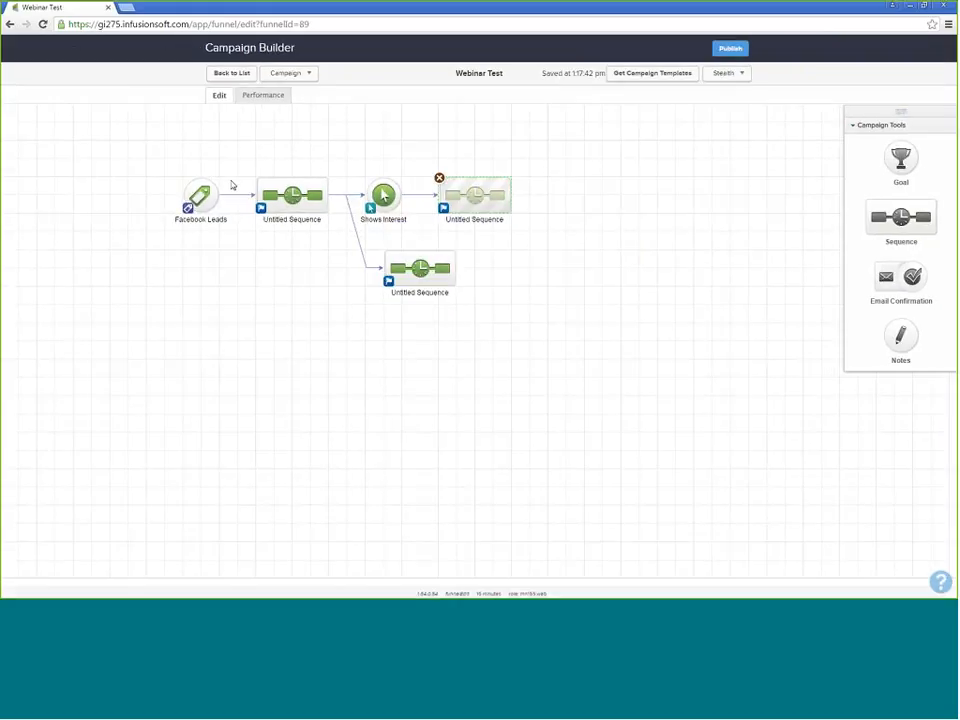
pyautogui.hotkey('ctrl', '+')
pyautogui.hotkey('ctrl', '+')
pyautogui.hotkey('ctrl', '+')
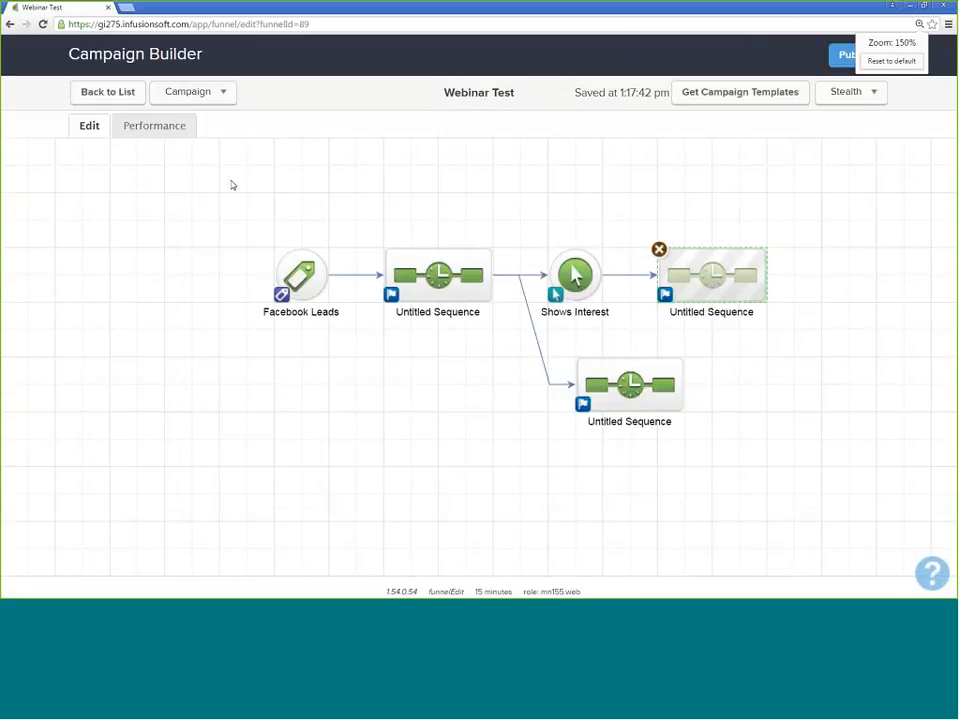
pyautogui.hotkey('ctrl', '-')
pyautogui.hotkey('ctrl', '-')
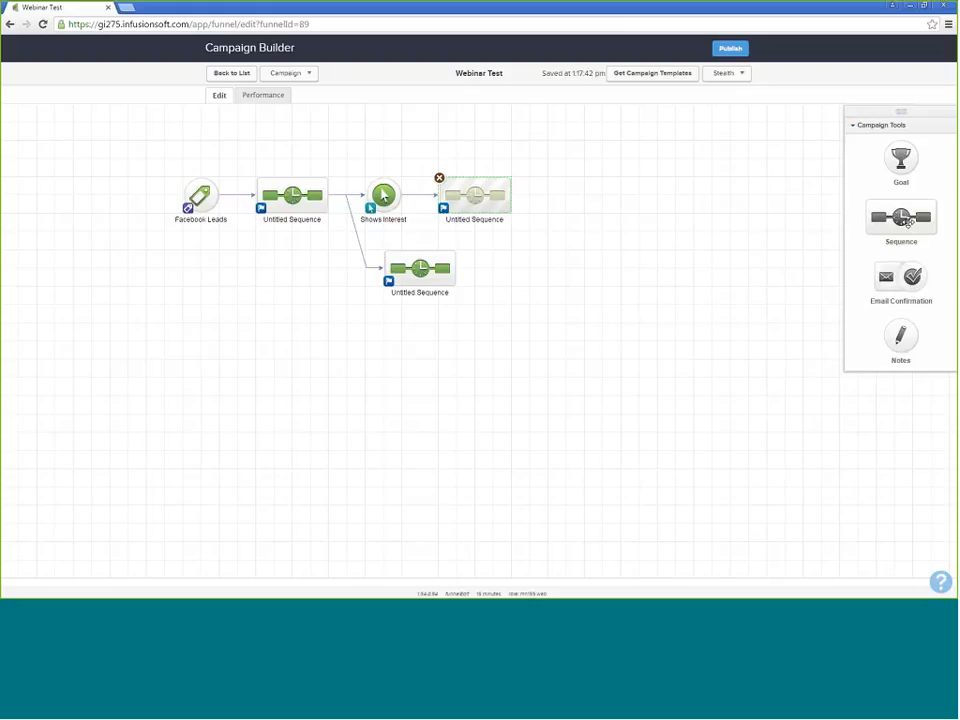
# - Add two unconnected sequences beneath the floating tool palette and locate them through the checklist's unconnected elements, without publishing
pyautogui.moveTo(907, 222); pyautogui.dragTo(868, 241)
pyautogui.moveTo(875, 217); pyautogui.dragTo(885, 280)
pyautogui.click(728, 48)
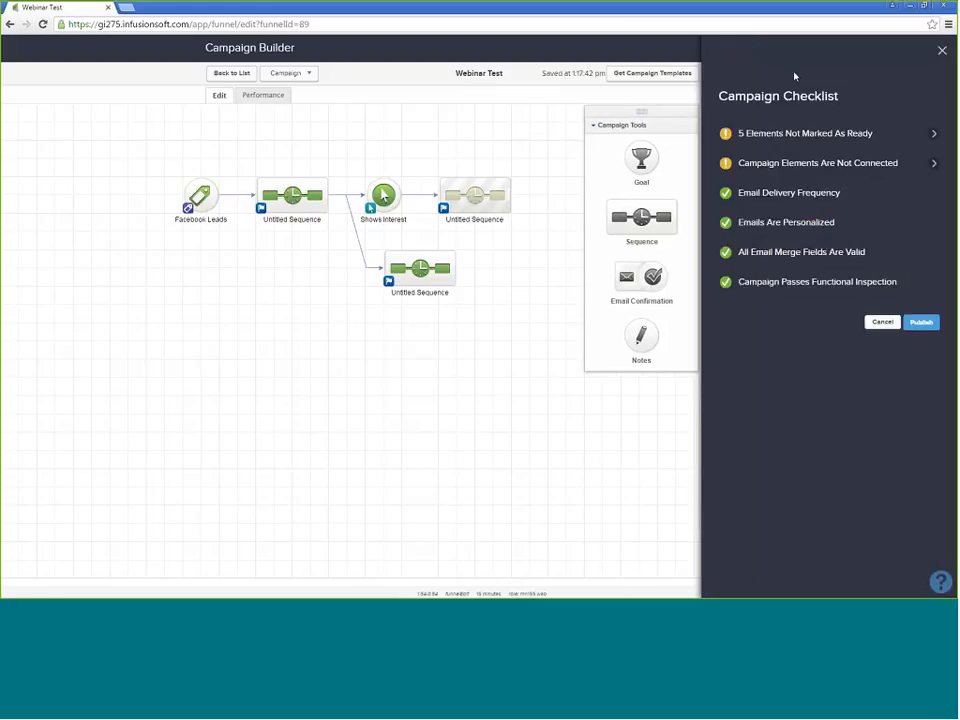
pyautogui.rightClick(767, 168)
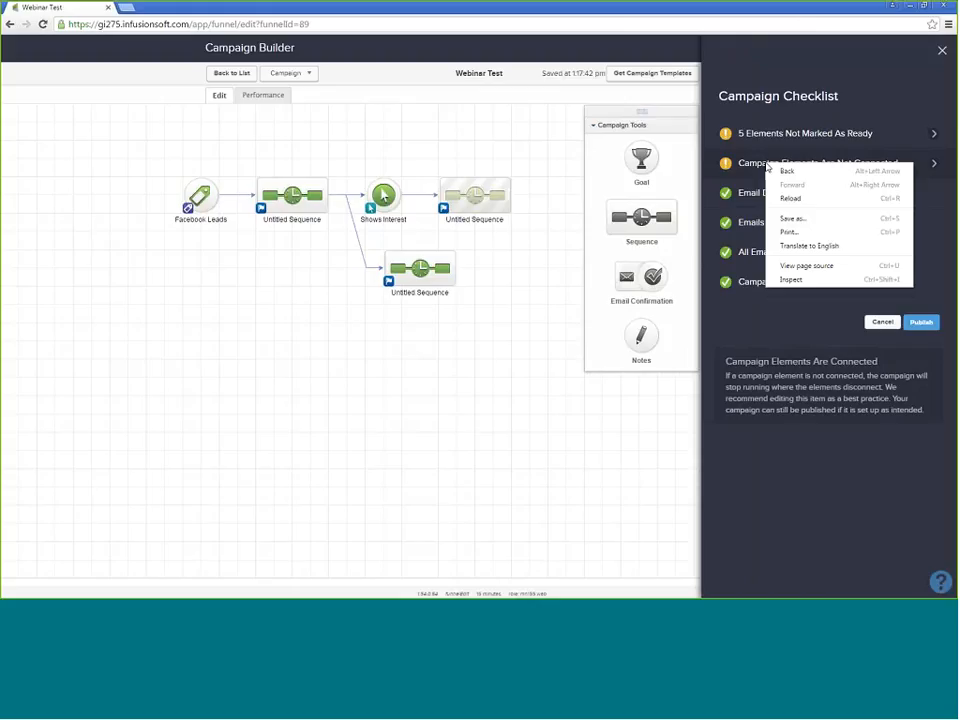
pyautogui.click(929, 162)
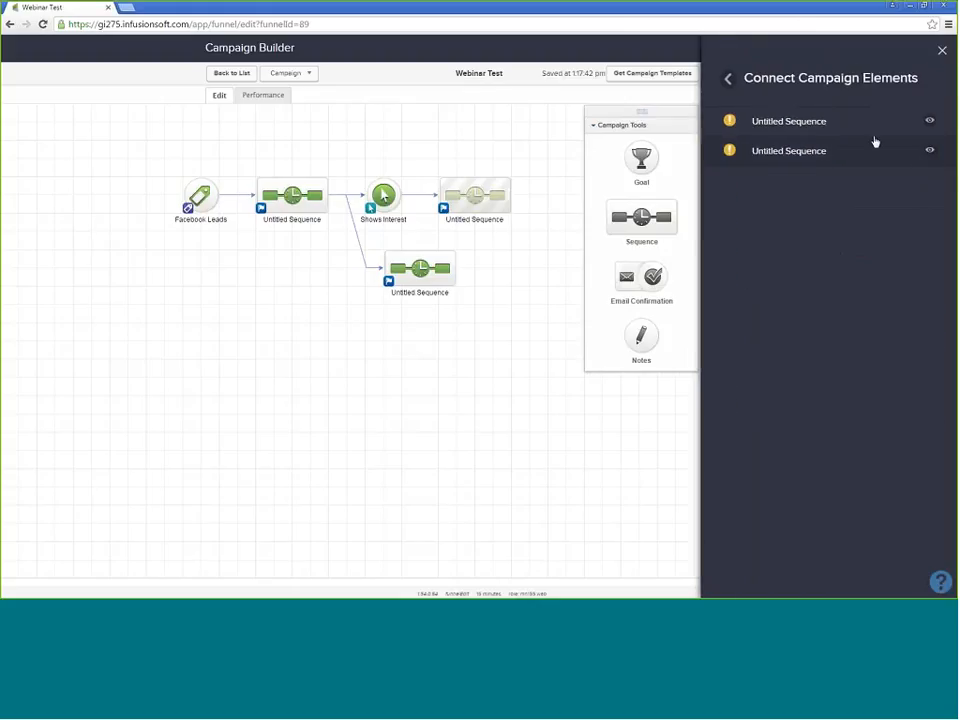
pyautogui.click(929, 122)
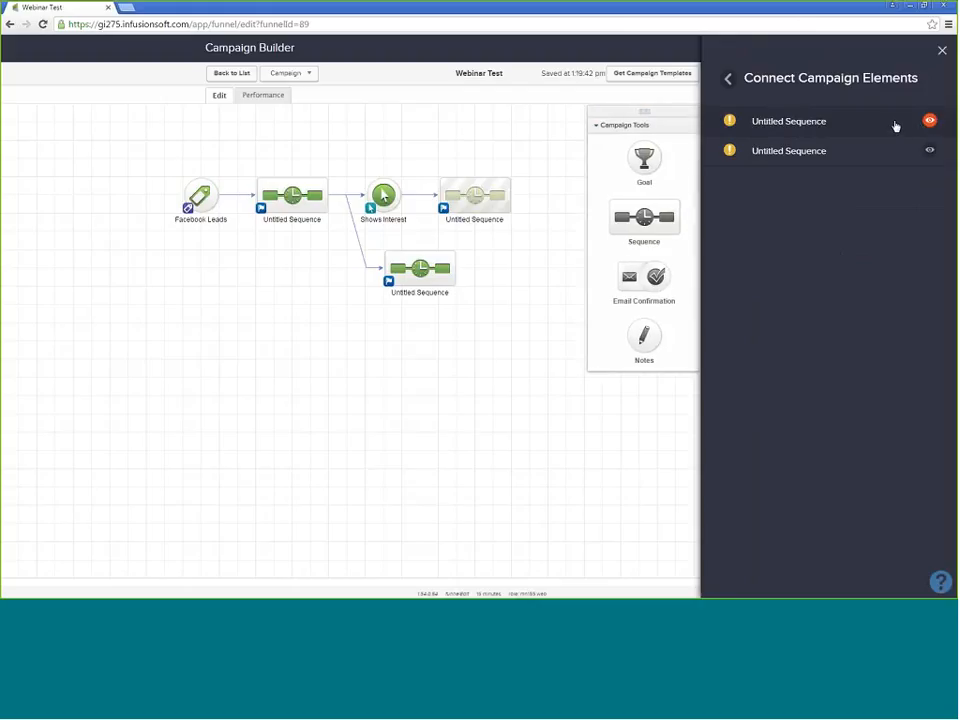
pyautogui.click(929, 150)
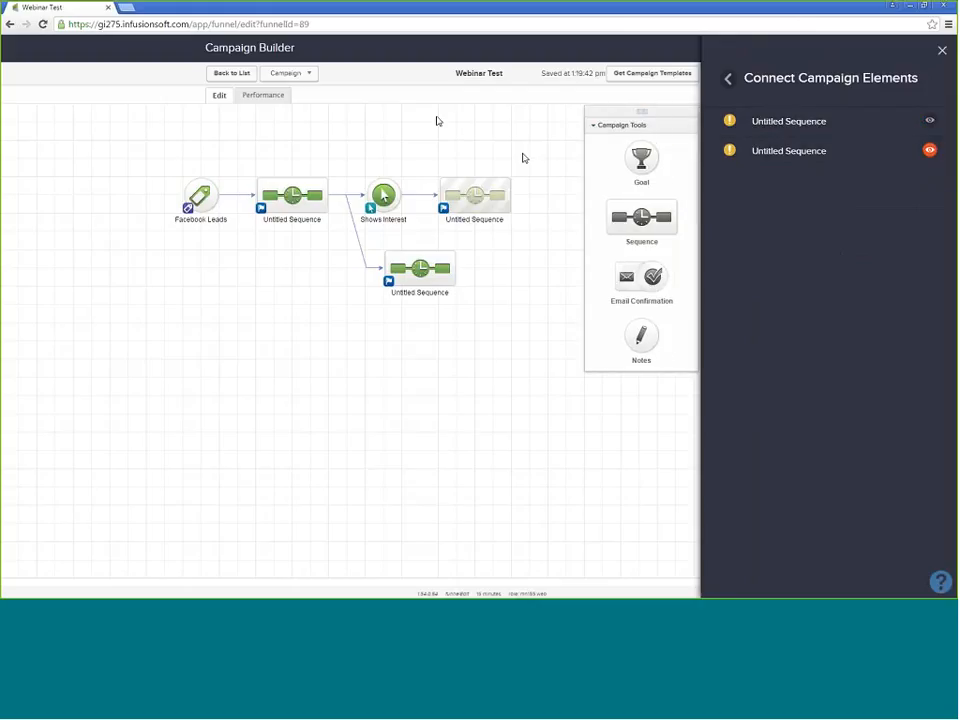
pyautogui.click(929, 122)
pyautogui.click(729, 79)
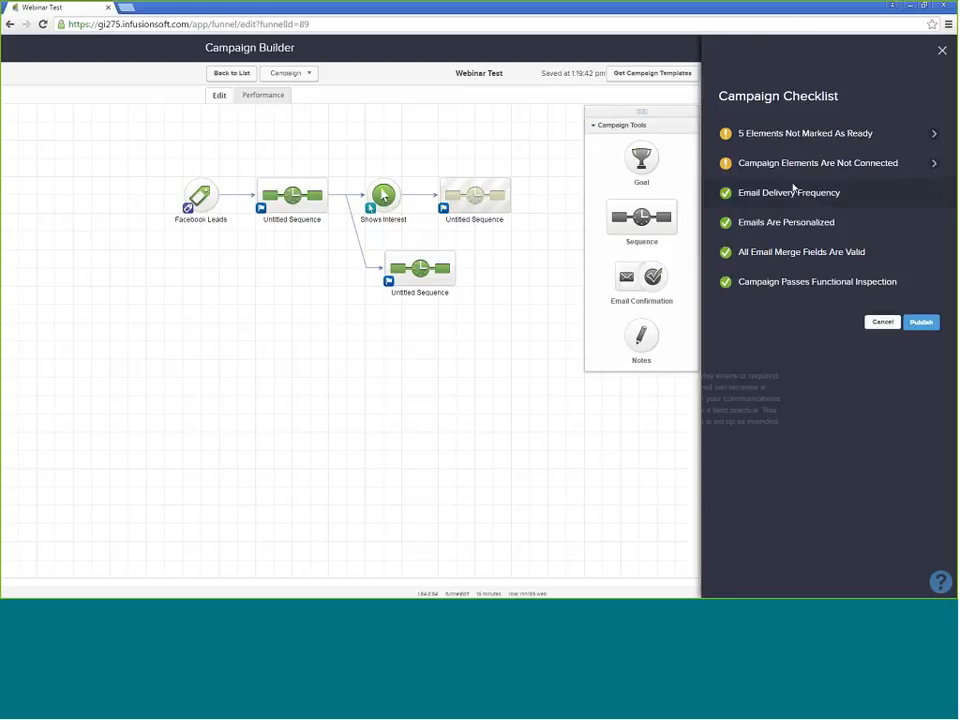
pyautogui.click(881, 323)
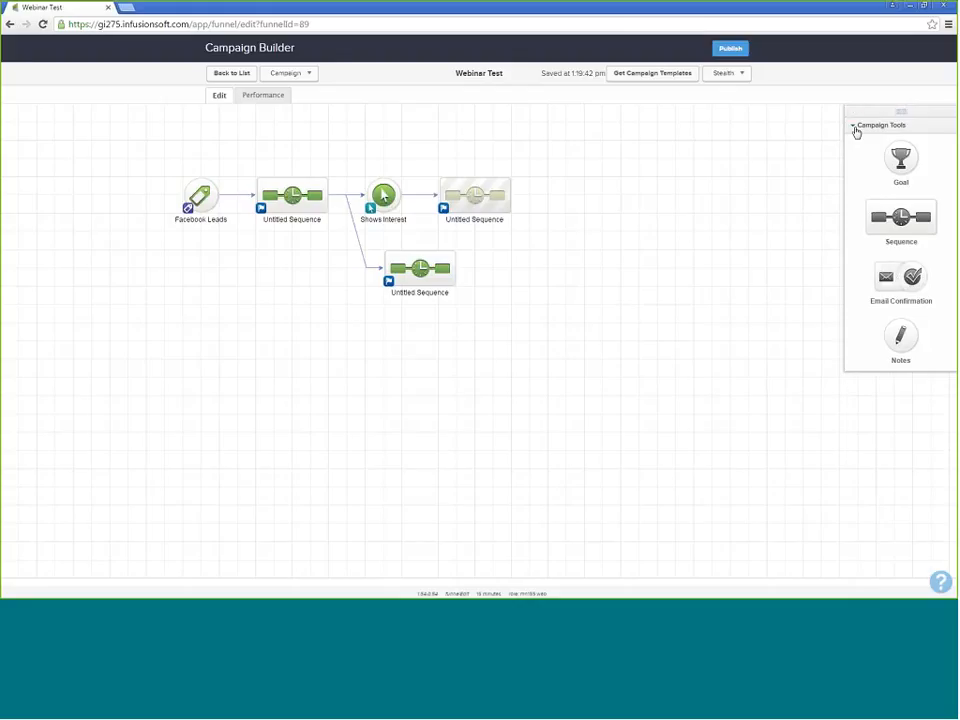
# - Uncover and delete the two unconnected sequences hidden beneath the tool palette, discarding the accidentally started goal
pyautogui.hotkey('ctrl', '-')
pyautogui.hotkey('ctrl', '-')
pyautogui.hotkey('ctrl', '-')
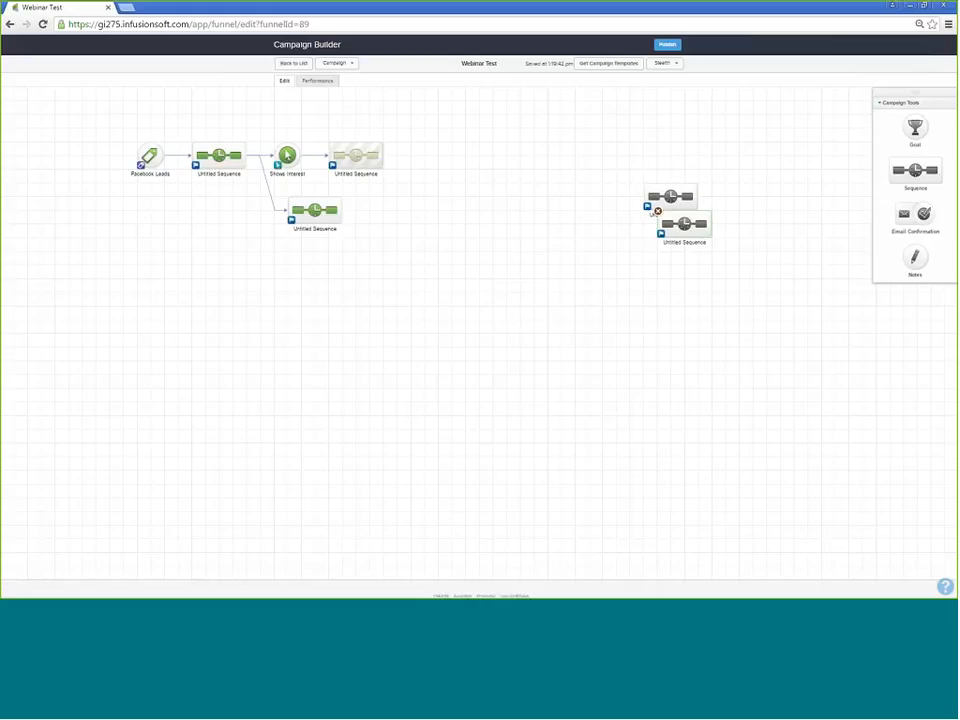
pyautogui.hotkey('ctrl', '+')
pyautogui.hotkey('ctrl', '+')
pyautogui.hotkey('ctrl', '+')
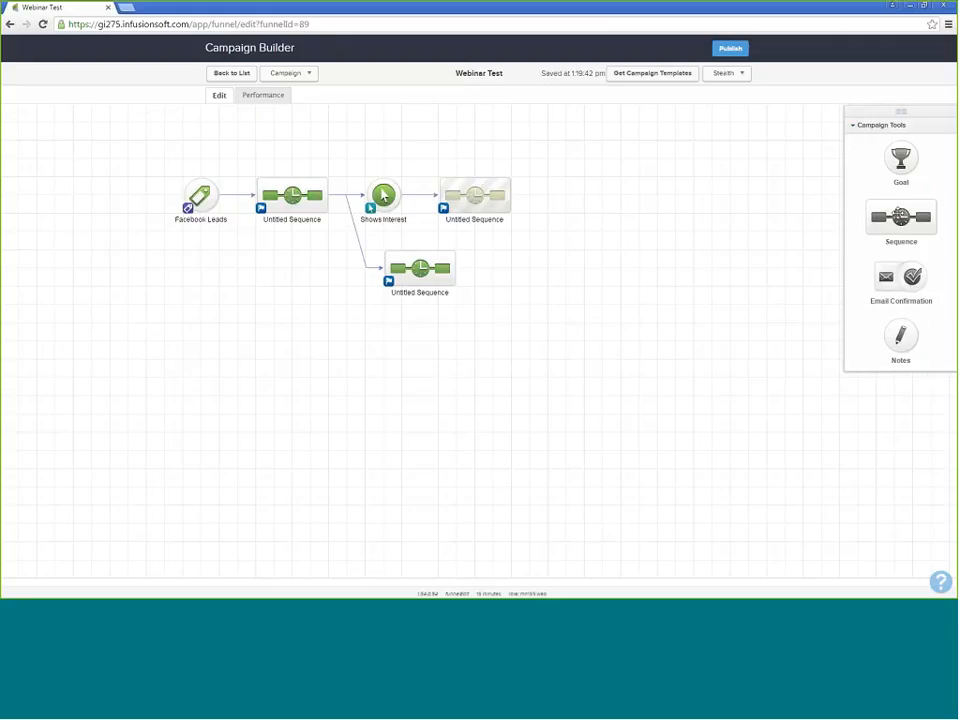
pyautogui.moveTo(900, 160); pyautogui.dragTo(891, 179)
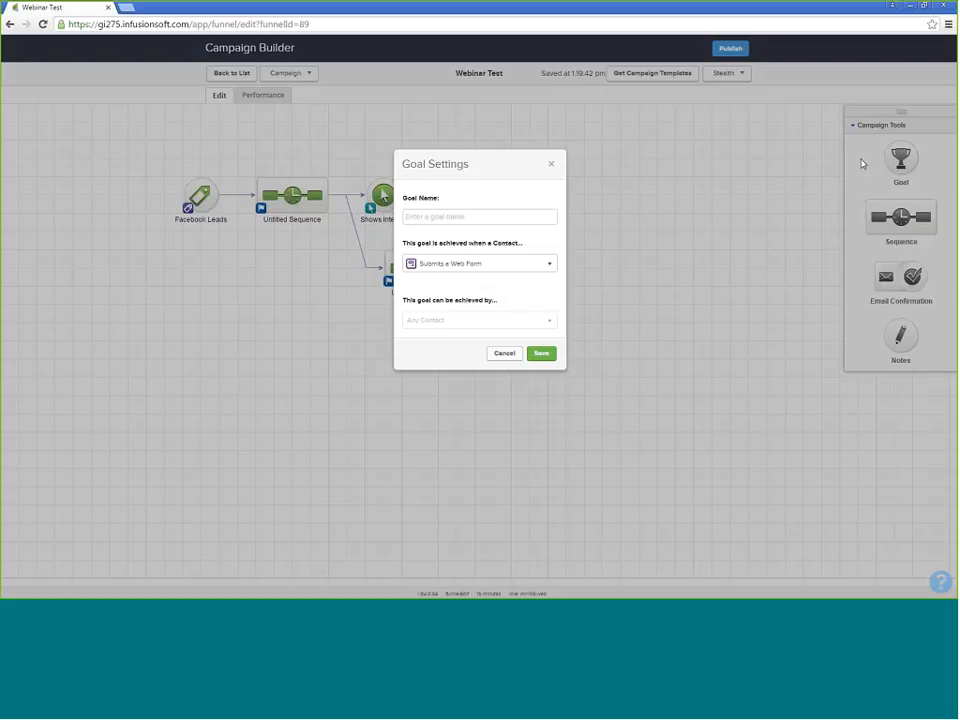
pyautogui.click(550, 166)
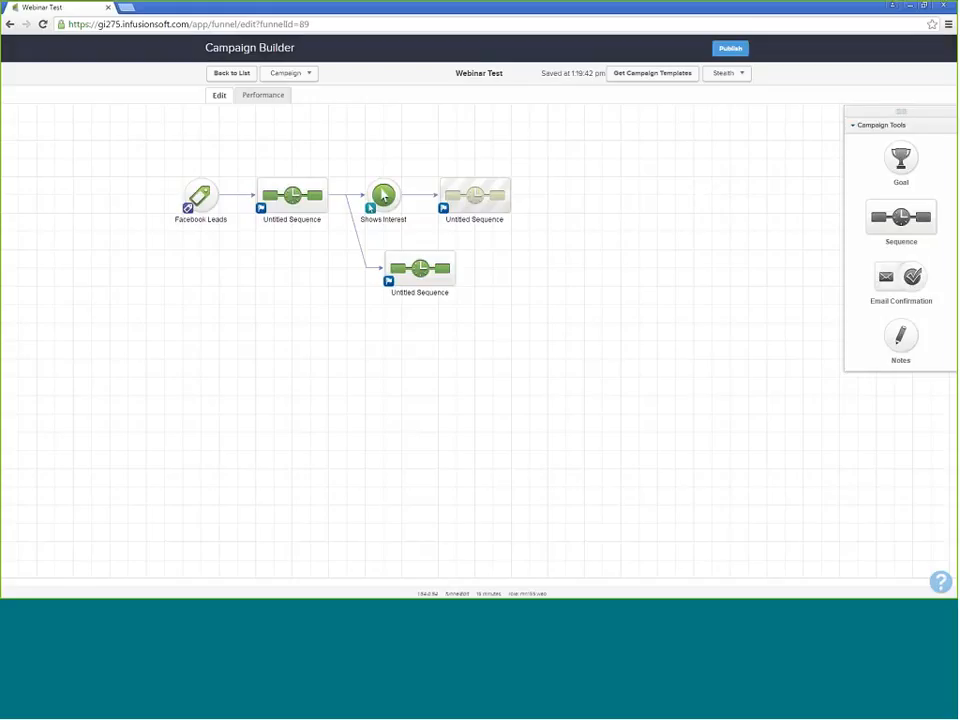
pyautogui.click(851, 128)
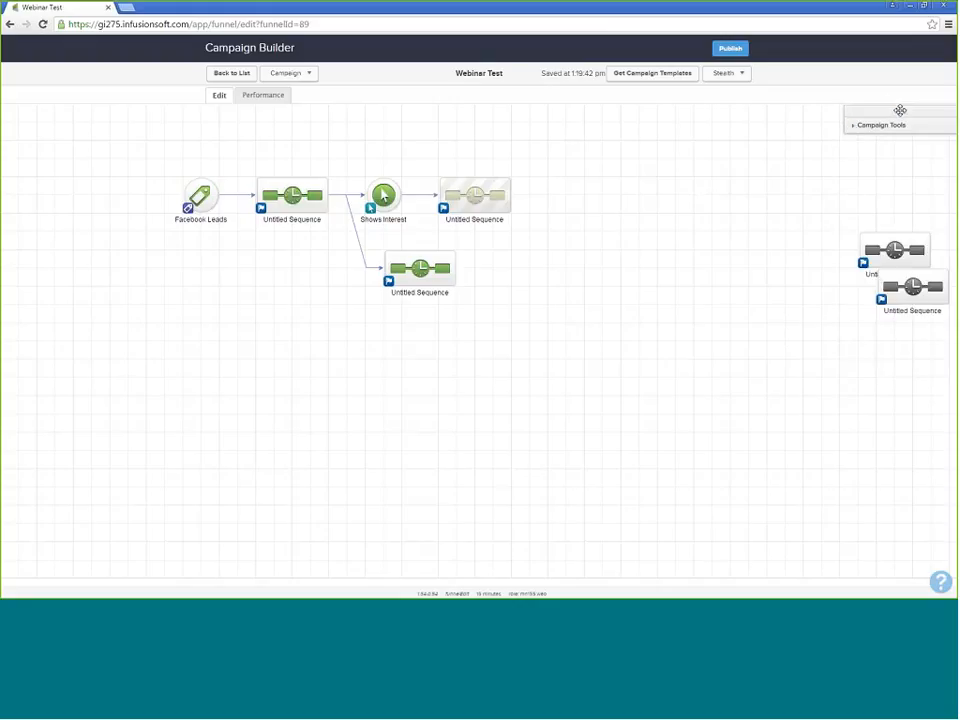
pyautogui.moveTo(900, 110); pyautogui.dragTo(746, 122)
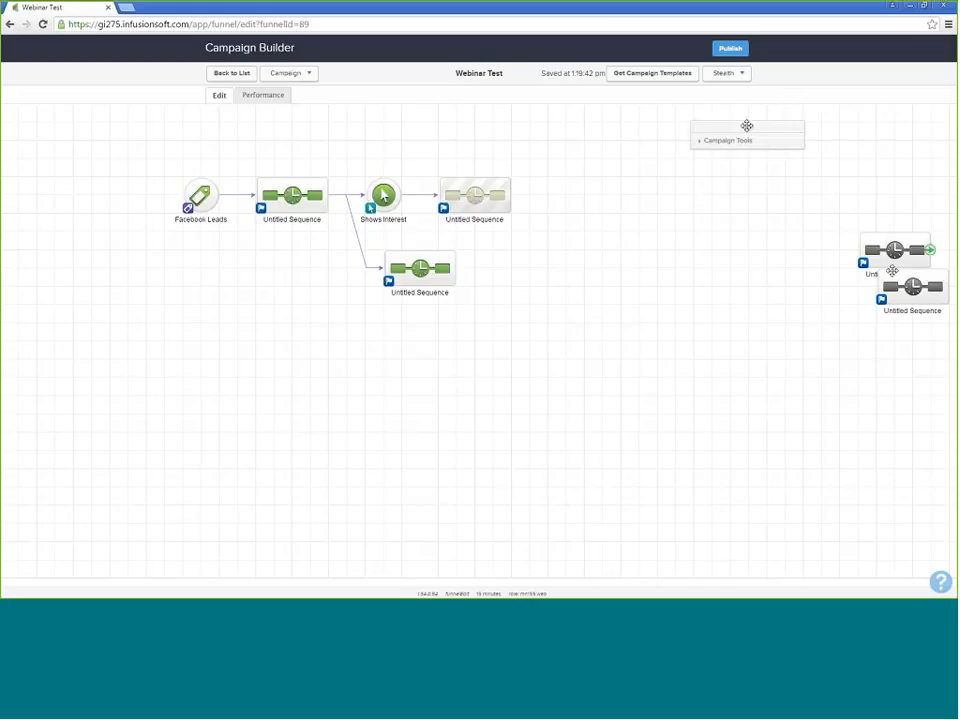
pyautogui.click(894, 250)
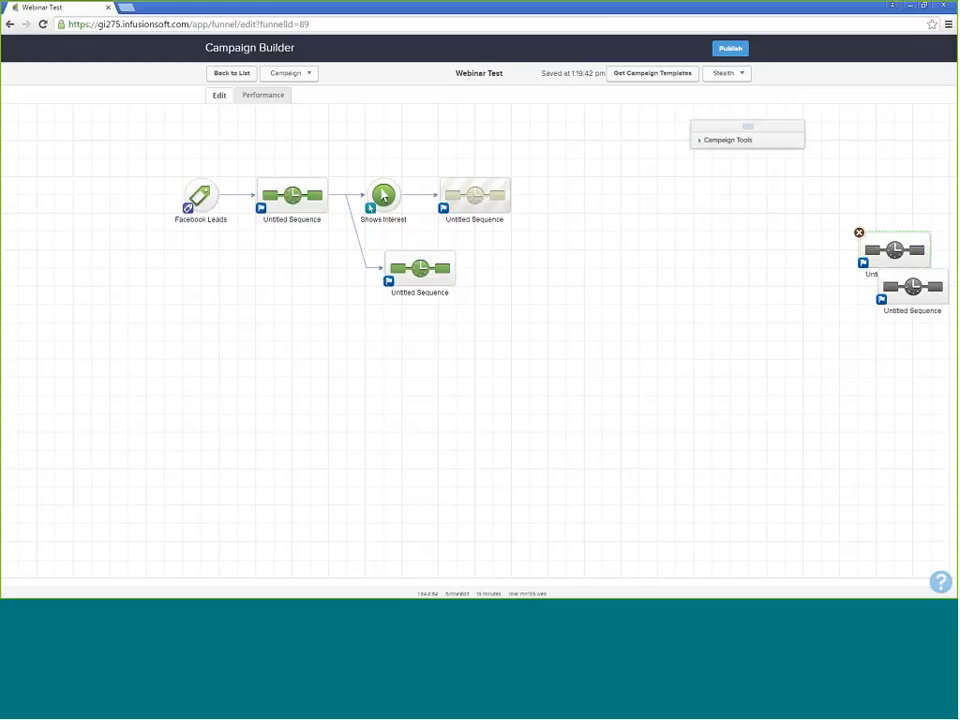
pyautogui.click(858, 234)
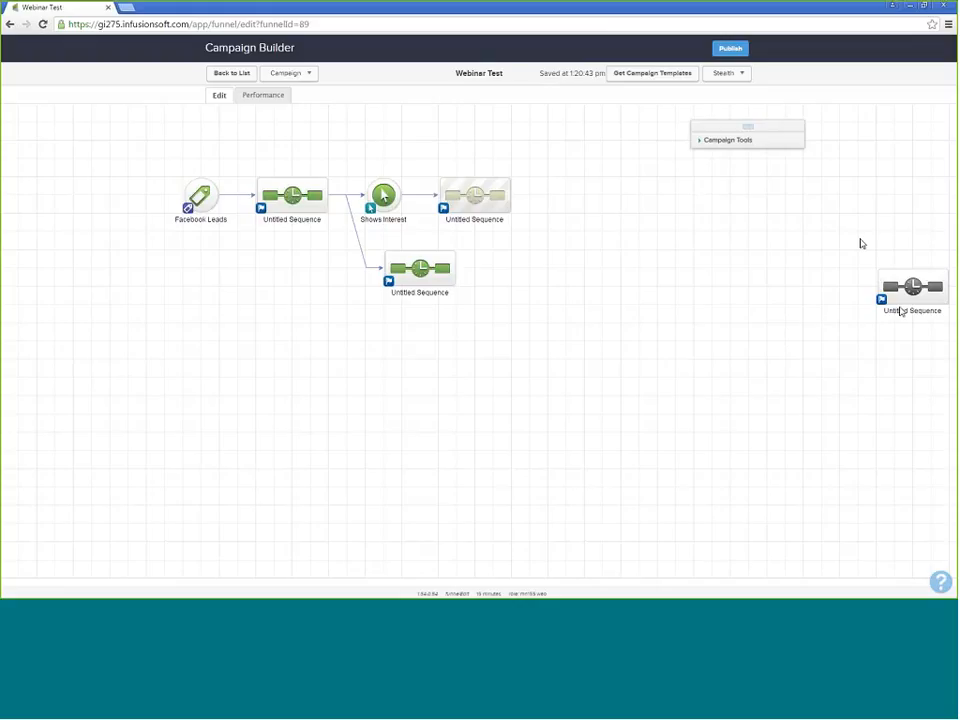
pyautogui.click(902, 306)
pyautogui.click(876, 268)
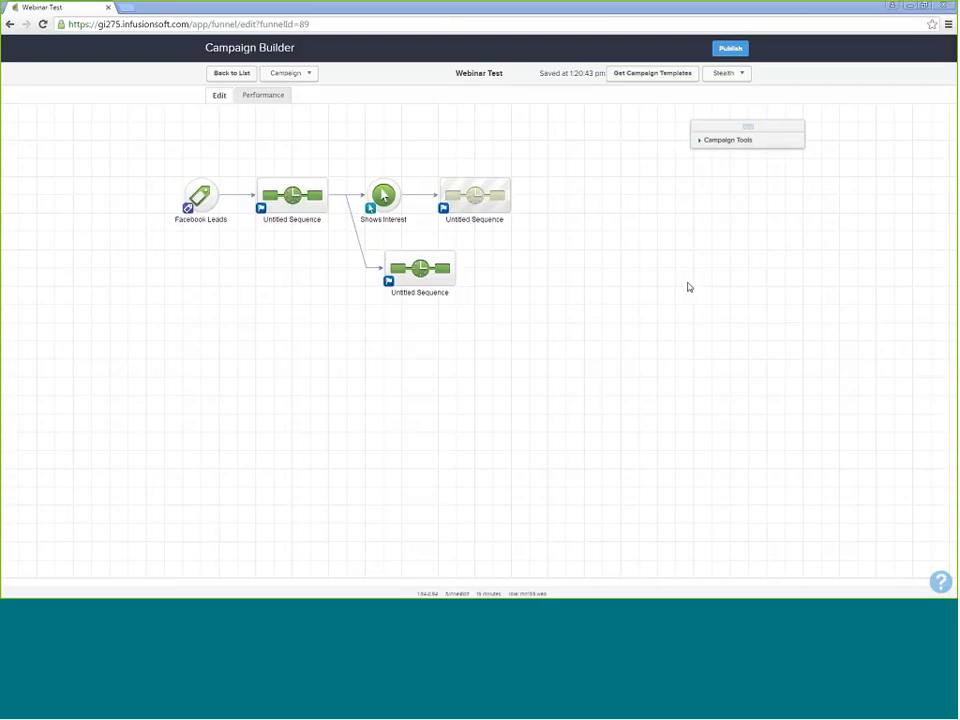
# - Open the sequence after Facebook Leads, look over its chain of emails, timers and tag, and return to the campaign
pyautogui.hotkey('ctrl', '+')
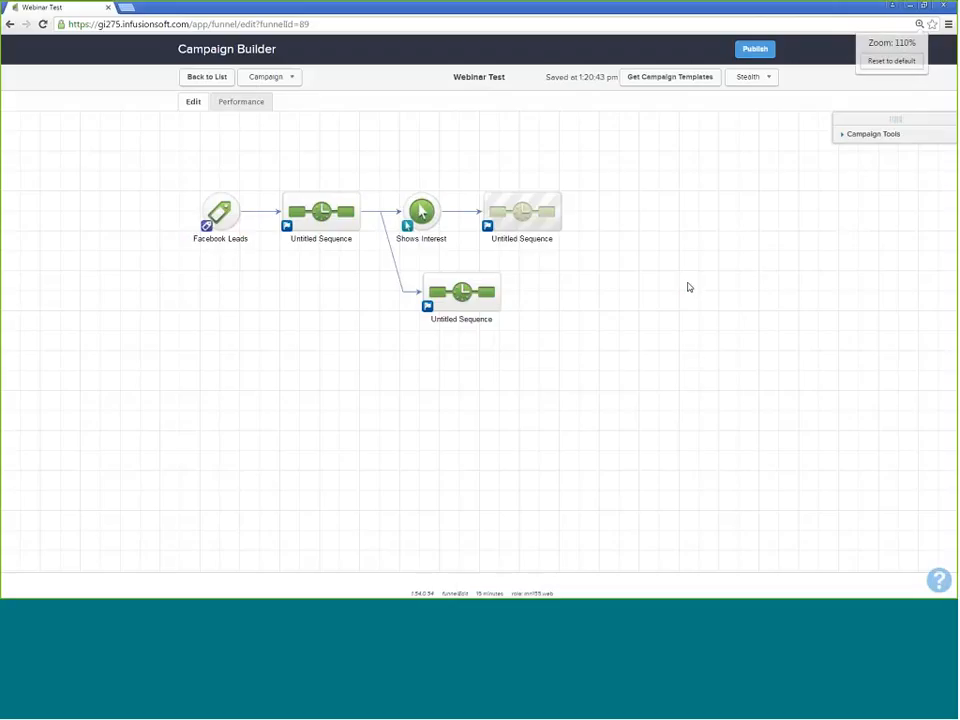
pyautogui.moveTo(891, 119); pyautogui.dragTo(872, 125)
pyautogui.click(836, 143)
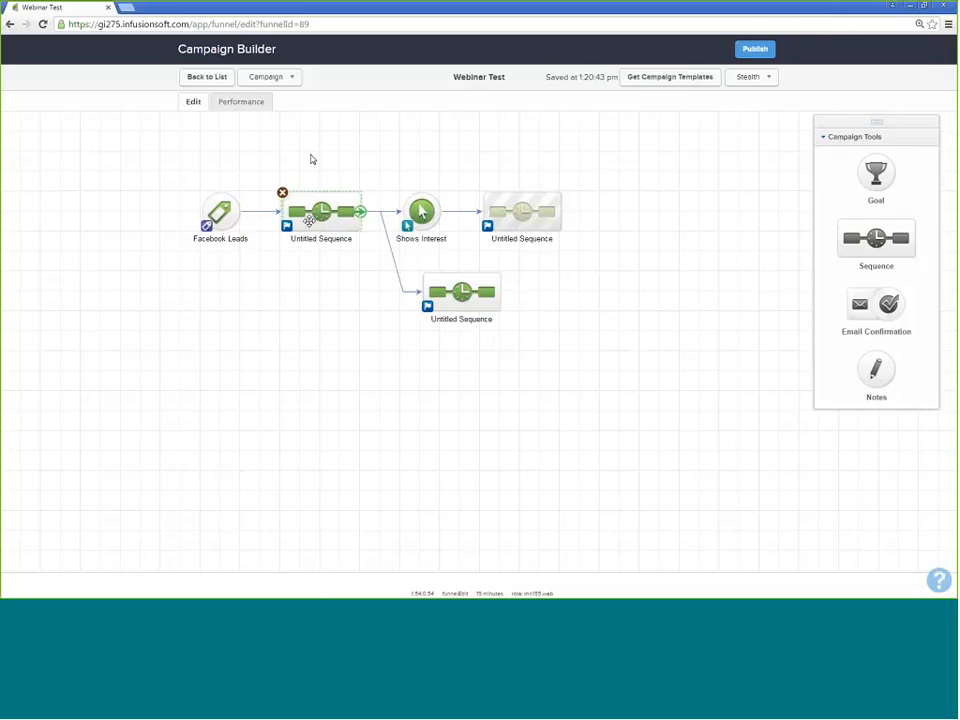
pyautogui.doubleClick(310, 217)
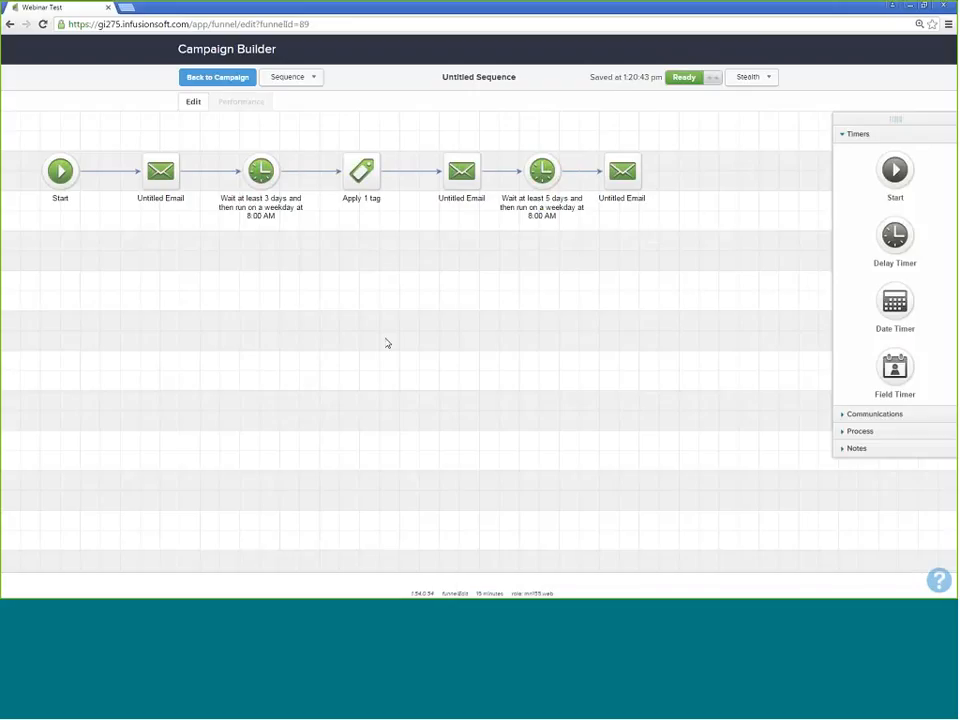
pyautogui.hotkey('ctrl', '-')
pyautogui.hotkey('ctrl', '-')
pyautogui.hotkey('ctrl', '-')
pyautogui.hotkey('ctrl', '-')
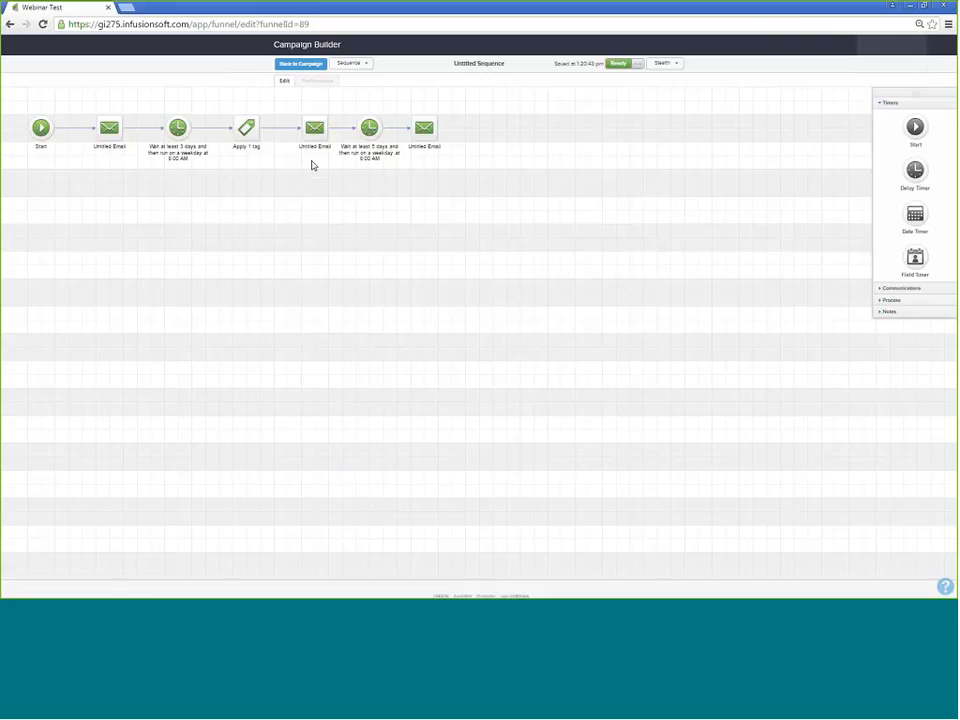
pyautogui.hotkey('ctrl', '+')
pyautogui.hotkey('ctrl', '+')
pyautogui.hotkey('ctrl', '+')
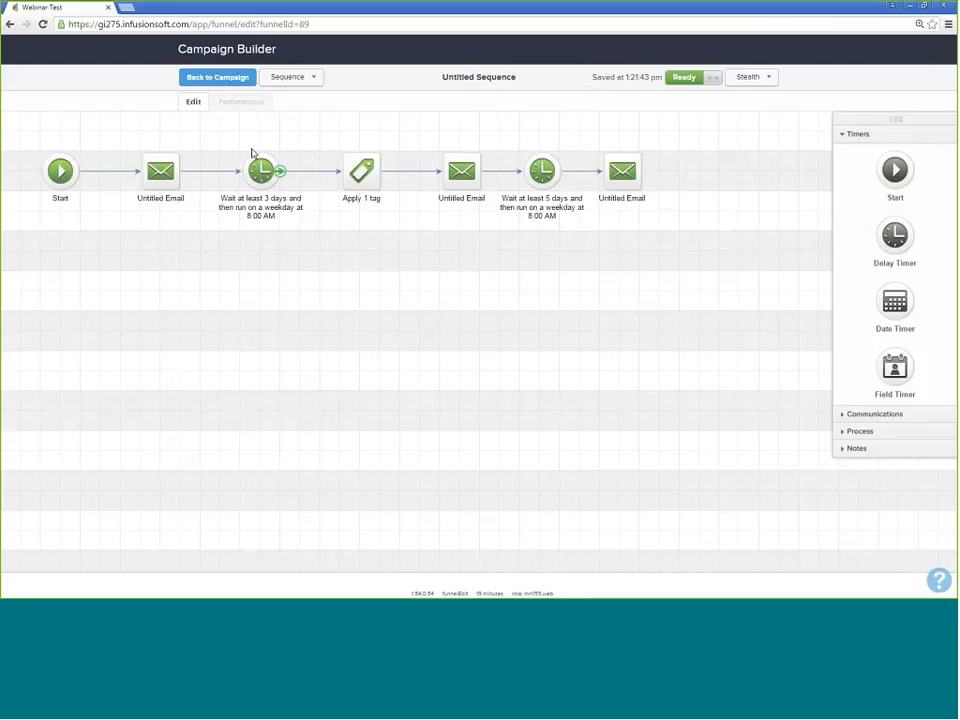
pyautogui.click(233, 79)
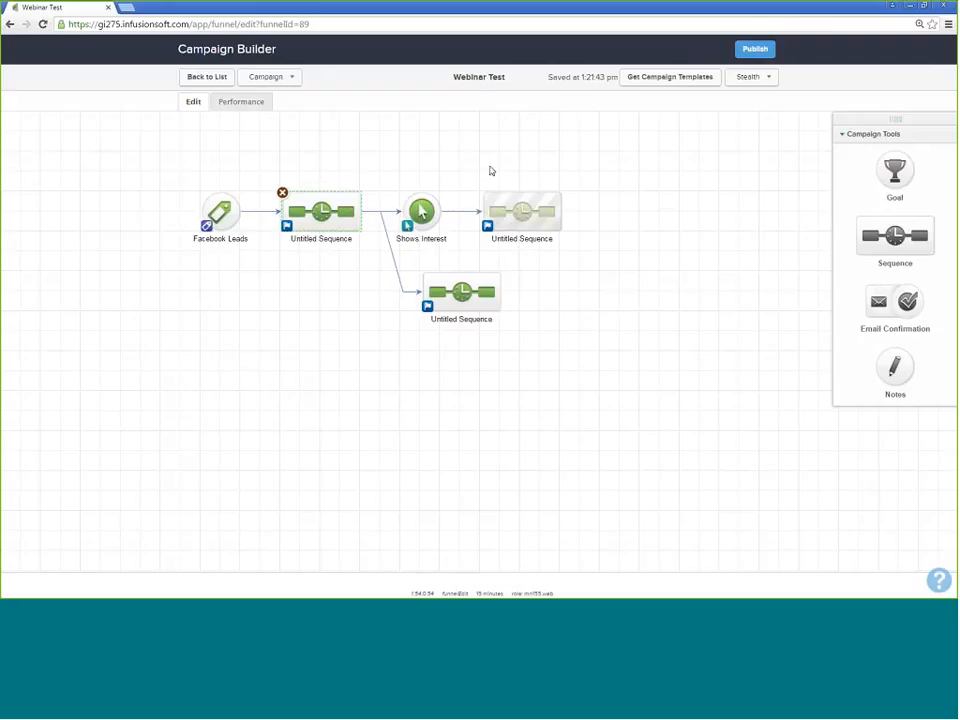
# - Run the campaign checklist again, review its items including connections and readiness, and close it without publishing
pyautogui.click(757, 49)
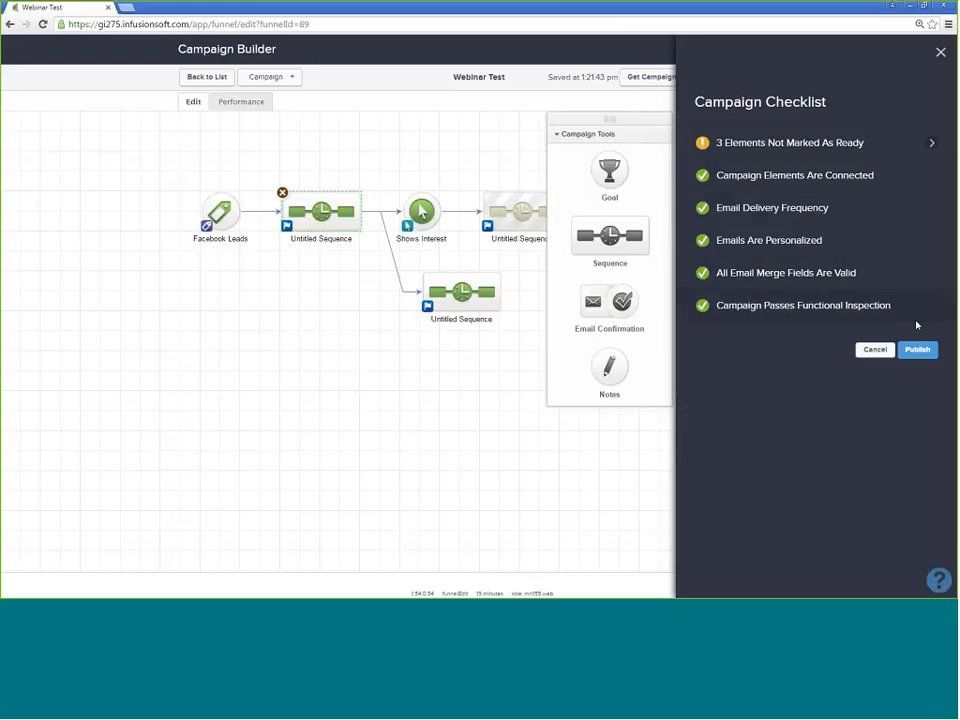
pyautogui.click(941, 53)
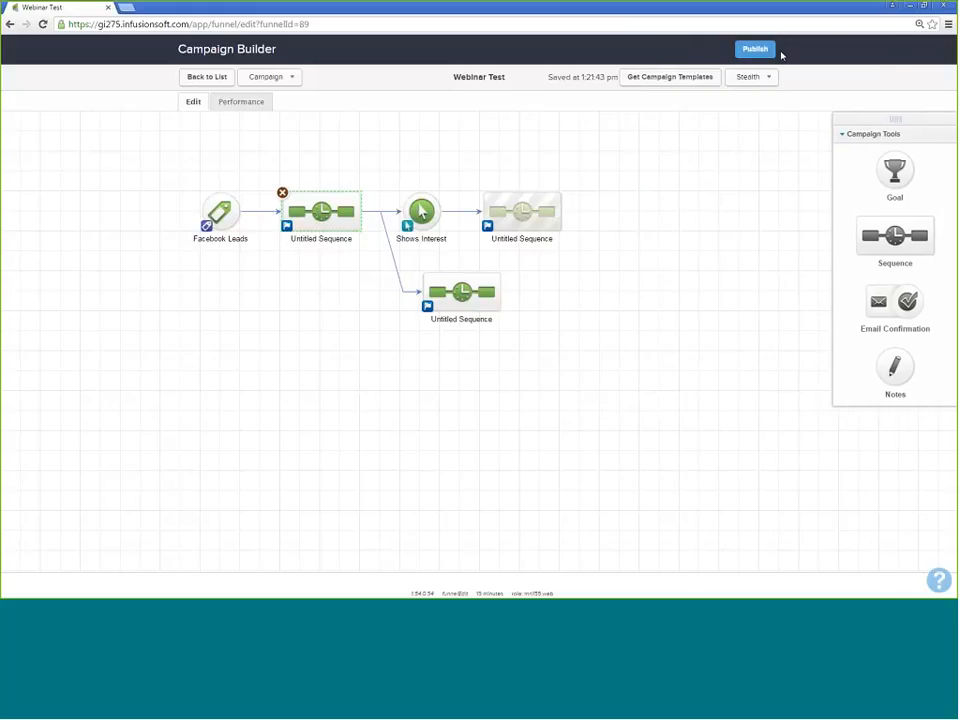
pyautogui.click(756, 48)
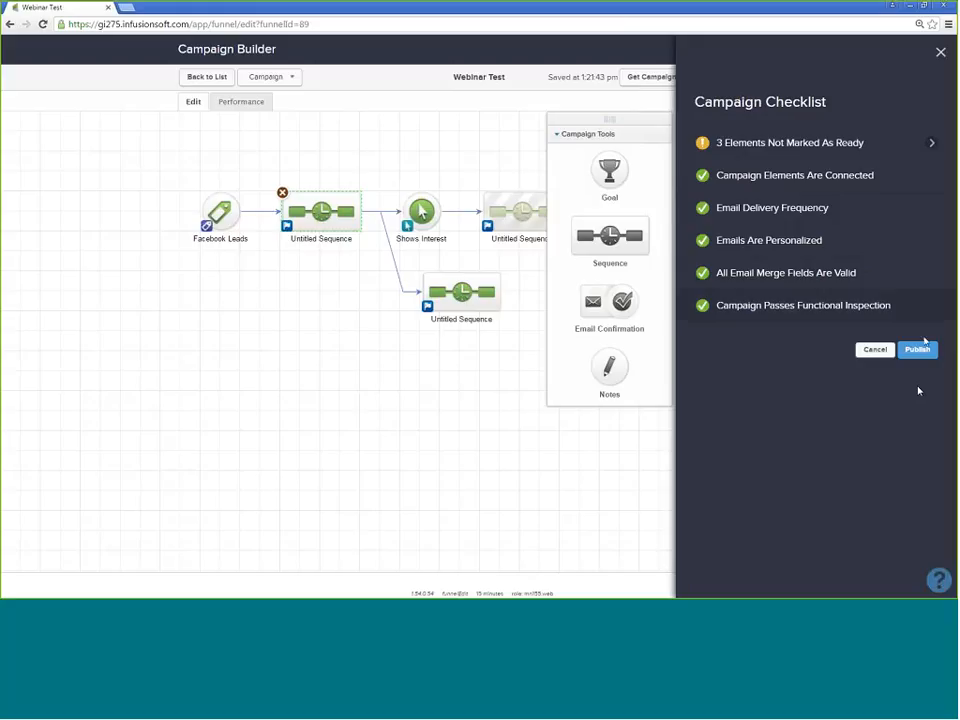
pyautogui.click(908, 350)
pyautogui.moveTo(921, 318)
pyautogui.click(940, 52)
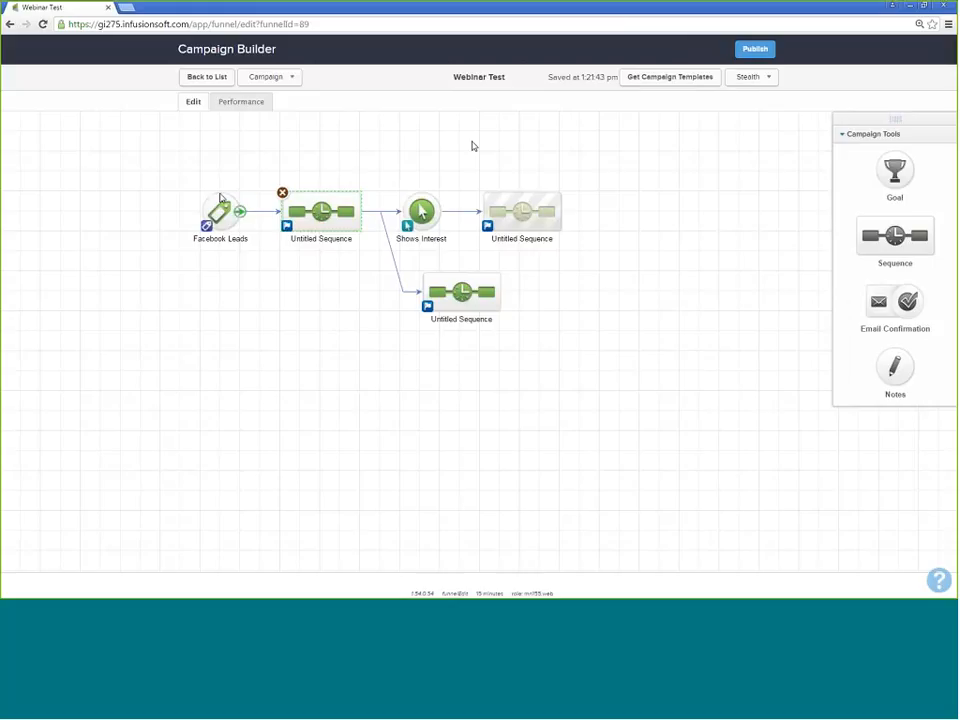
# - In the sequence after Facebook Leads, add a delay timer after the last email, waiting at least 3 days and running on a weekday at 8:00 AM
pyautogui.doubleClick(328, 218)
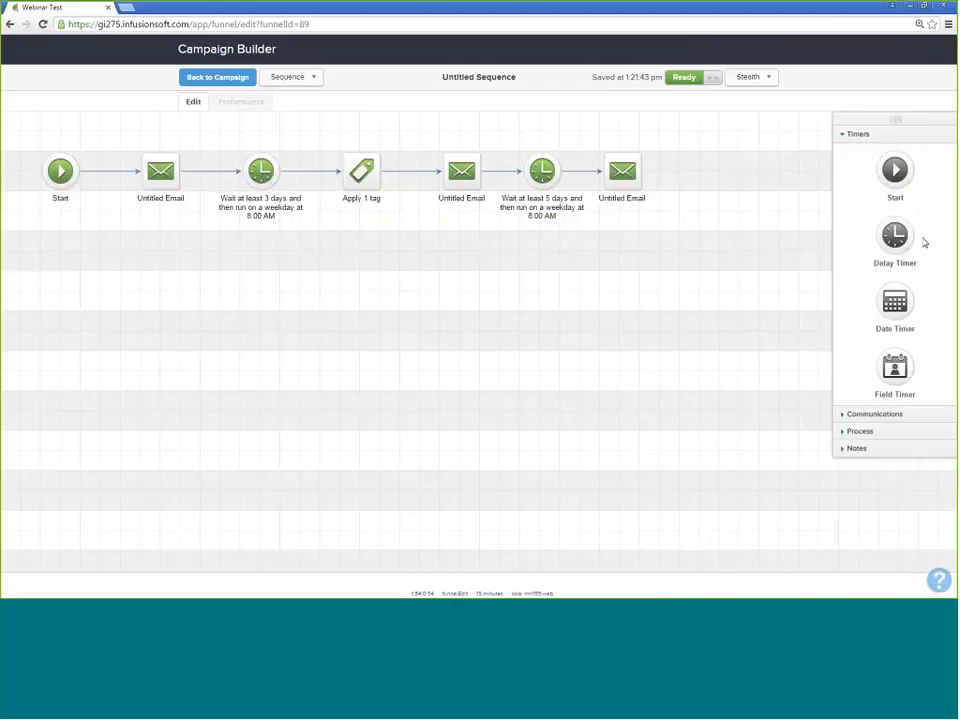
pyautogui.moveTo(910, 240); pyautogui.dragTo(705, 163)
pyautogui.moveTo(724, 170)
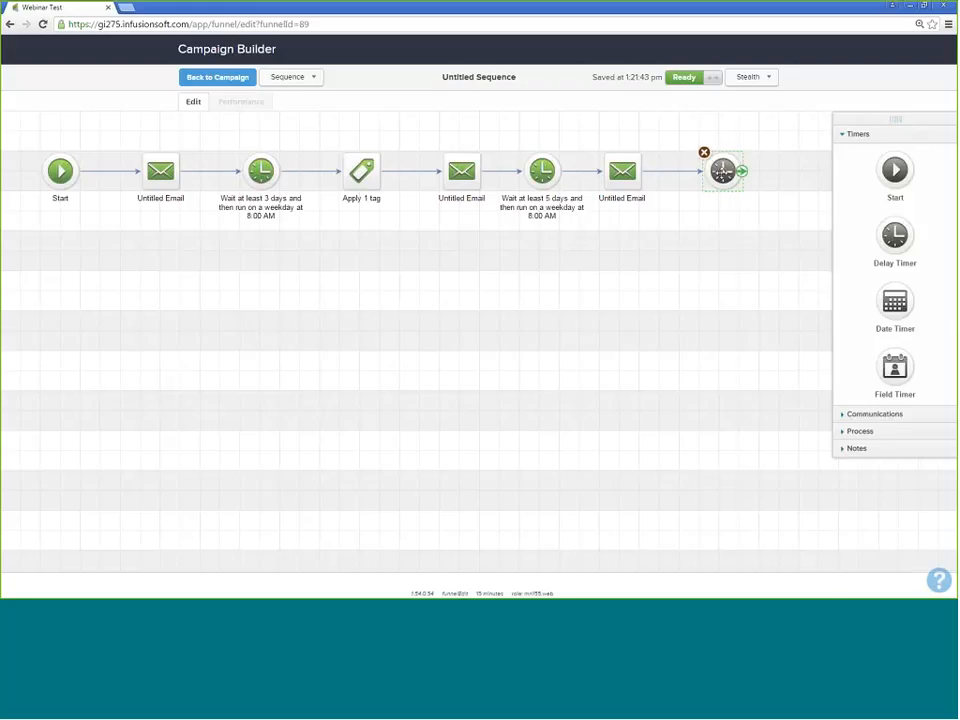
pyautogui.doubleClick(722, 172)
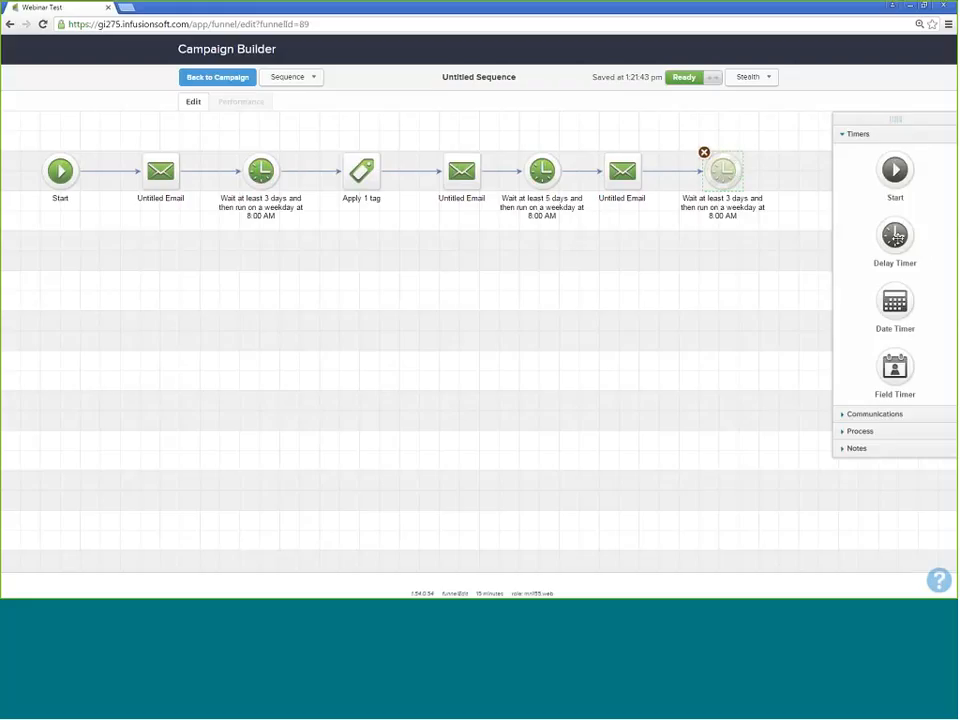
# - Add a voice communication after the new delay timer and remove it again
pyautogui.click(912, 416)
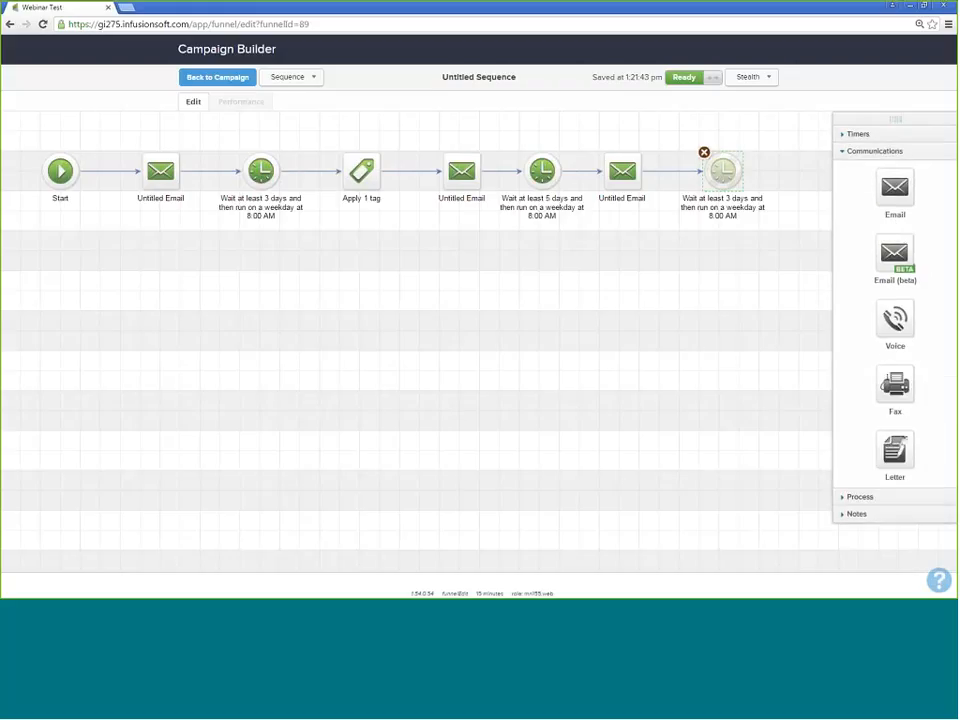
pyautogui.moveTo(895, 320); pyautogui.dragTo(883, 291)
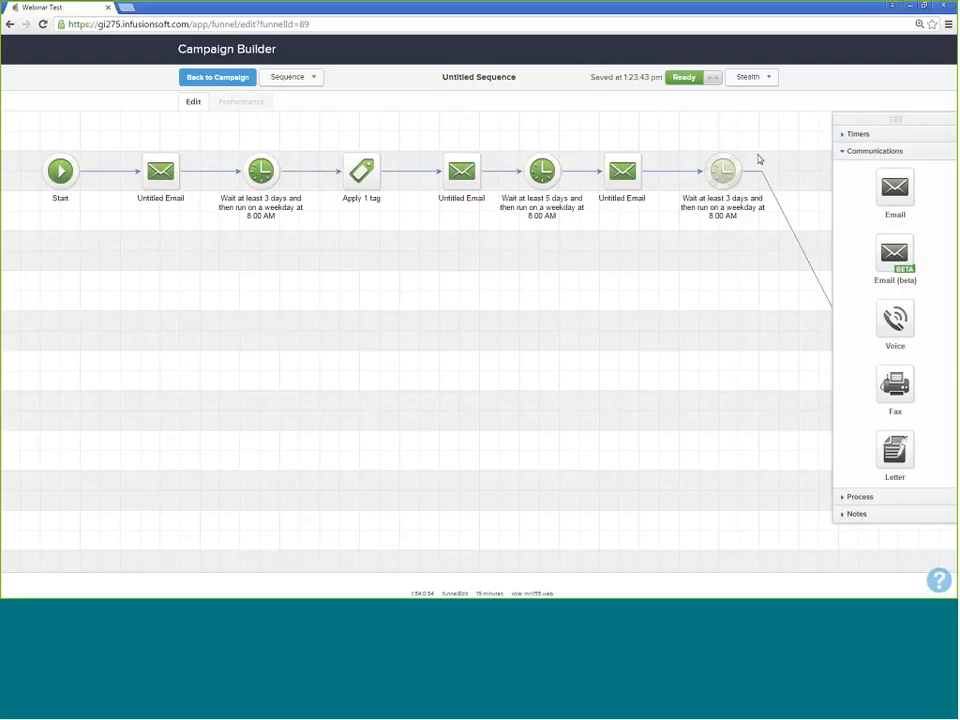
pyautogui.click(846, 151)
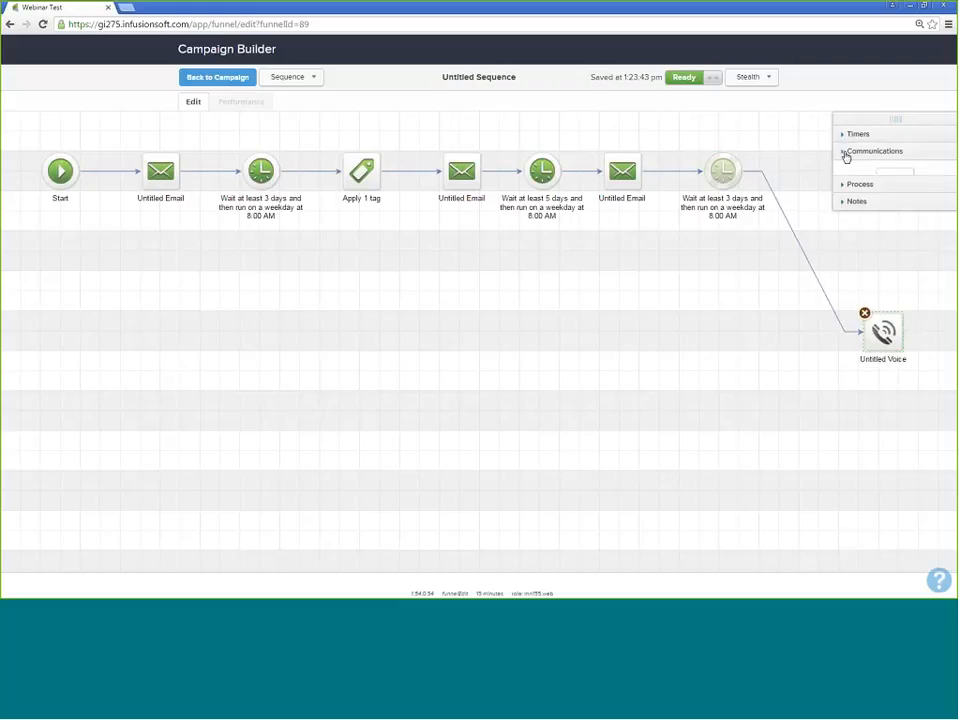
pyautogui.click(865, 314)
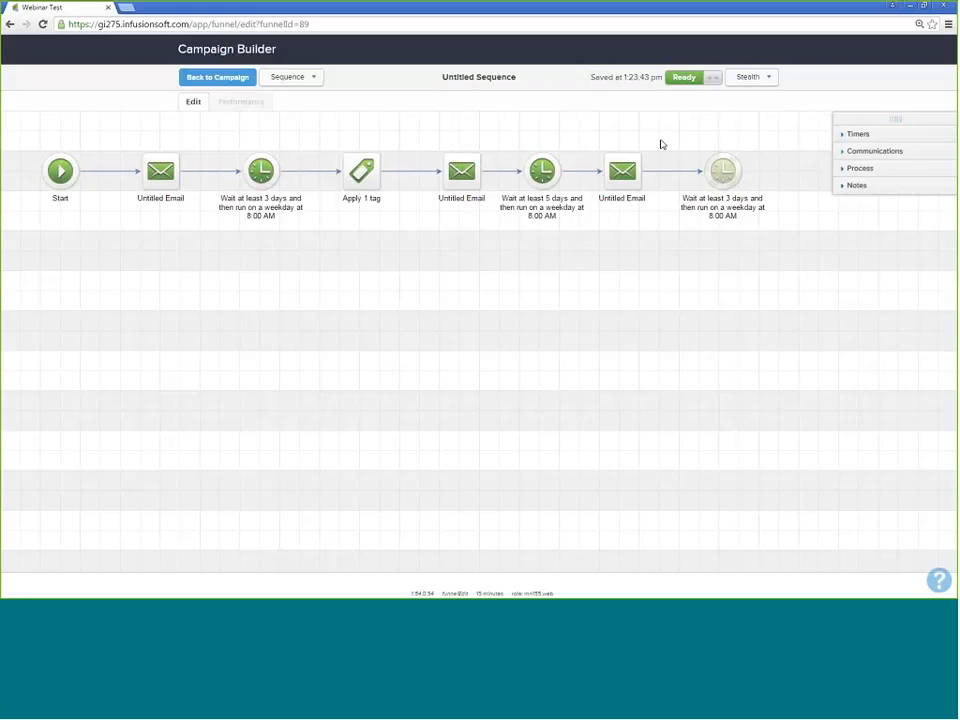
# - Switch the sequence from Ready to Draft and return to the campaign
pyautogui.click(687, 80)
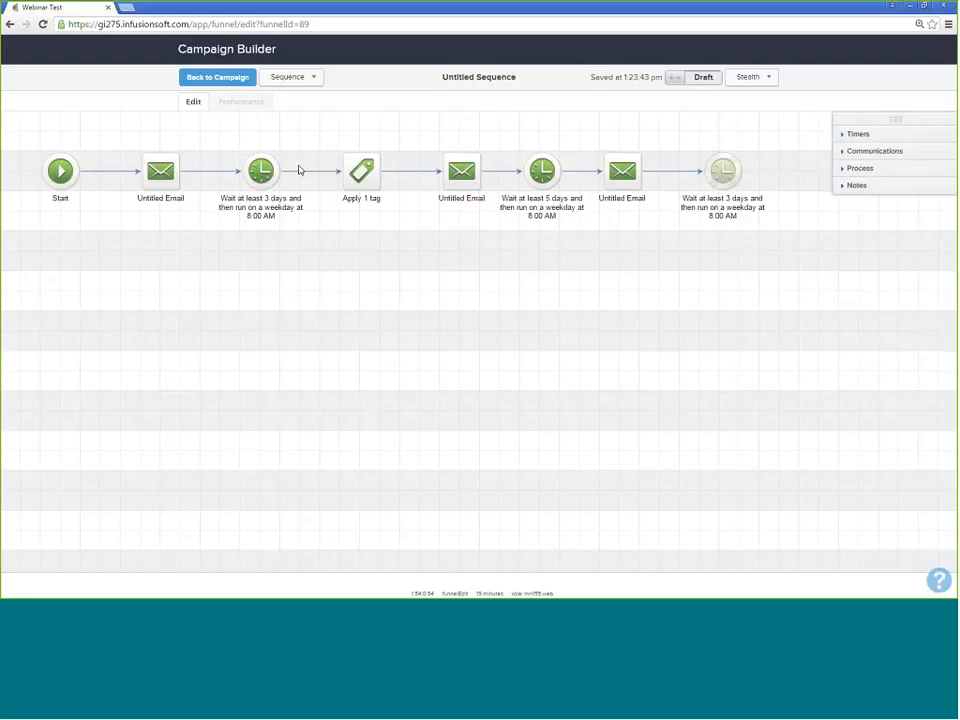
pyautogui.click(234, 80)
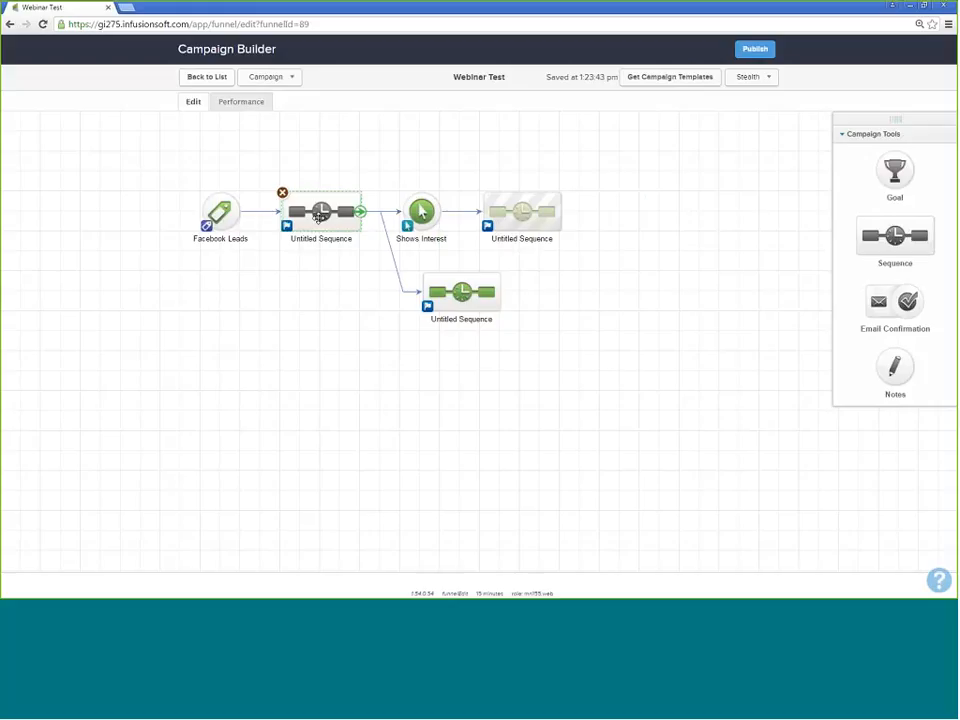
# - Mark the sequence after Facebook Leads as Ready and return to the campaign
pyautogui.doubleClick(320, 215)
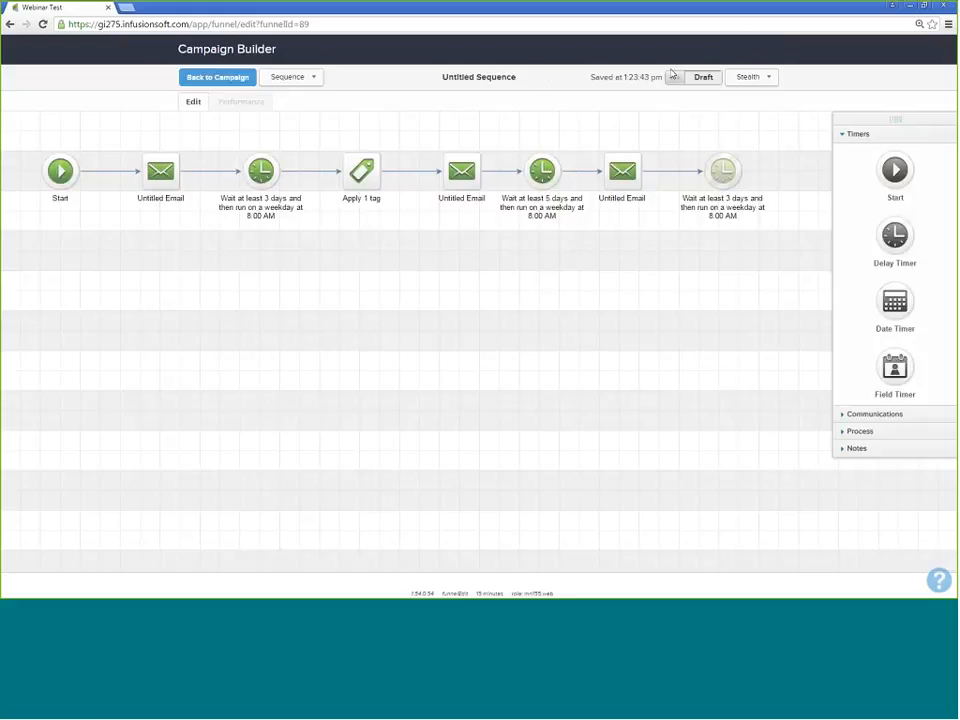
pyautogui.click(673, 76)
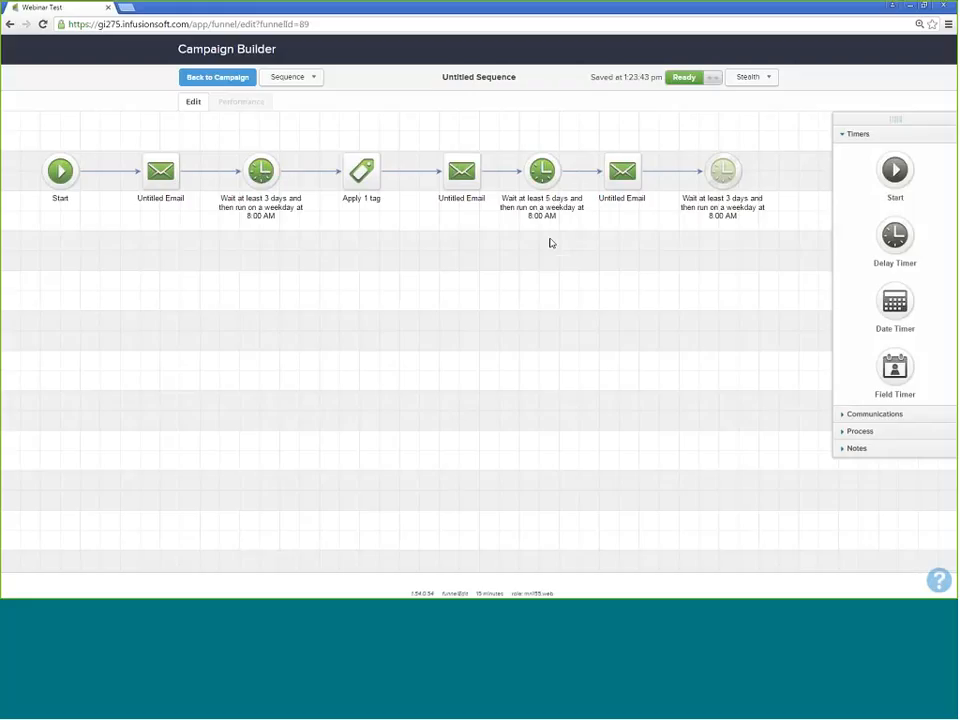
pyautogui.click(245, 77)
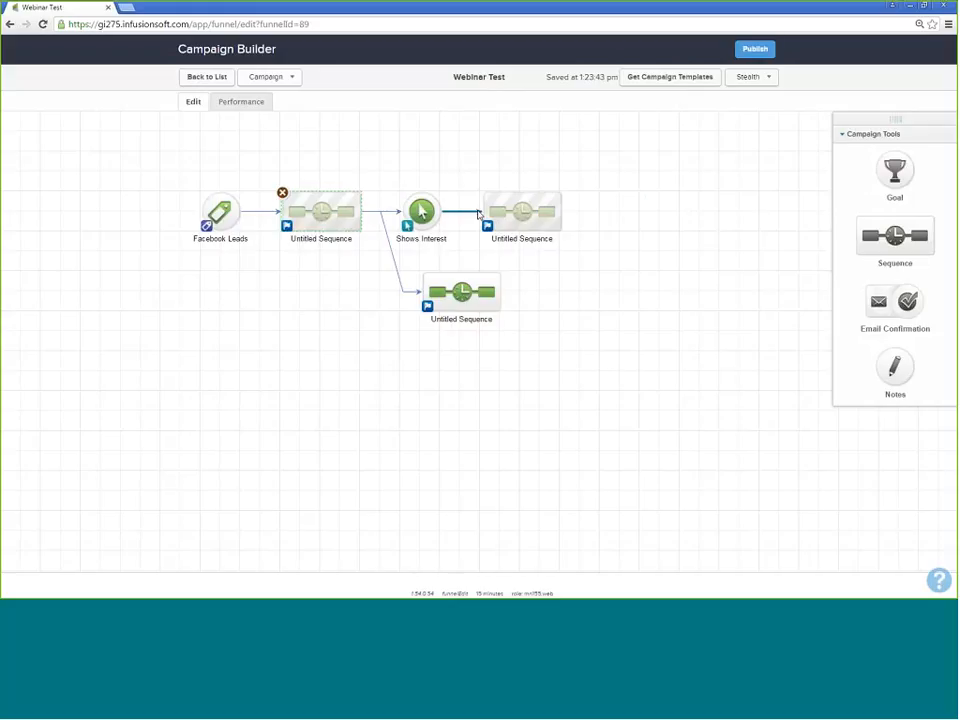
# - Add a new sequence connected after the lower sequence in the campaign and open it for editing
pyautogui.hotkey('ctrl', '-')
pyautogui.hotkey('ctrl', '-')
pyautogui.hotkey('ctrl', '+')
pyautogui.hotkey('ctrl', '+')
pyautogui.hotkey('ctrl', '+')
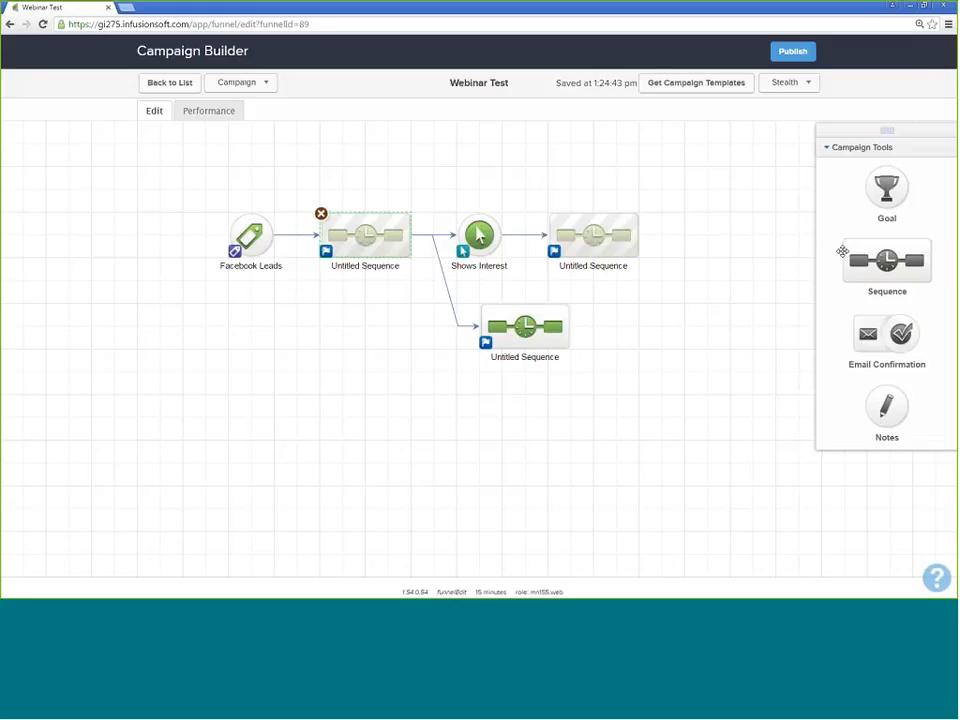
pyautogui.moveTo(843, 251); pyautogui.dragTo(676, 322)
pyautogui.doubleClick(672, 324)
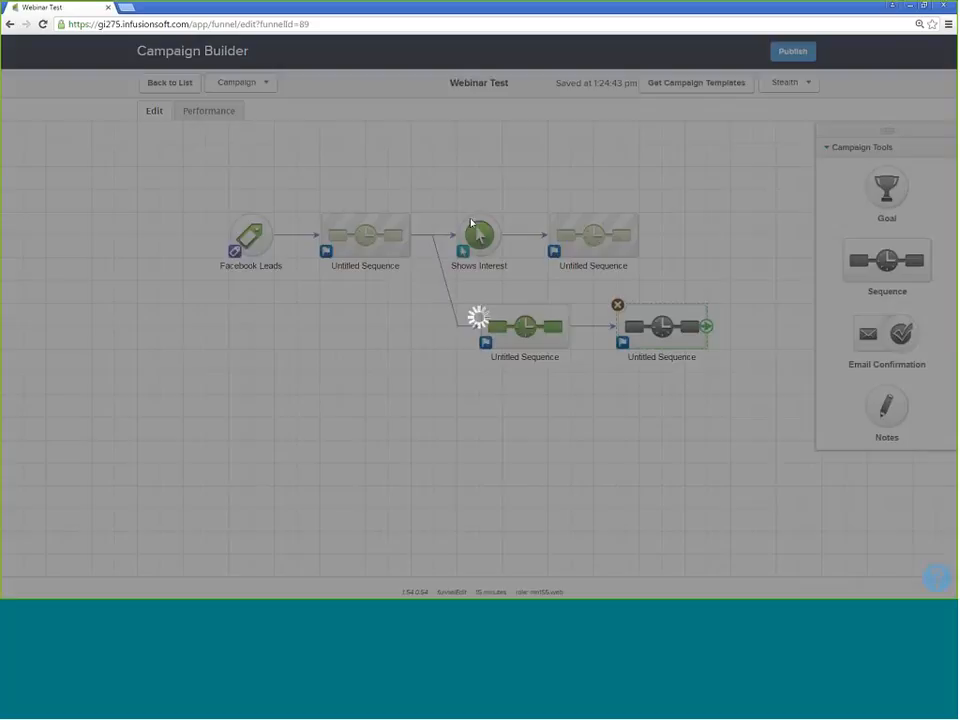
# - In the new sequence, add a delay timer after Start and an Apply/Remove Tag element after the timer
pyautogui.moveTo(886, 260); pyautogui.dragTo(152, 176)
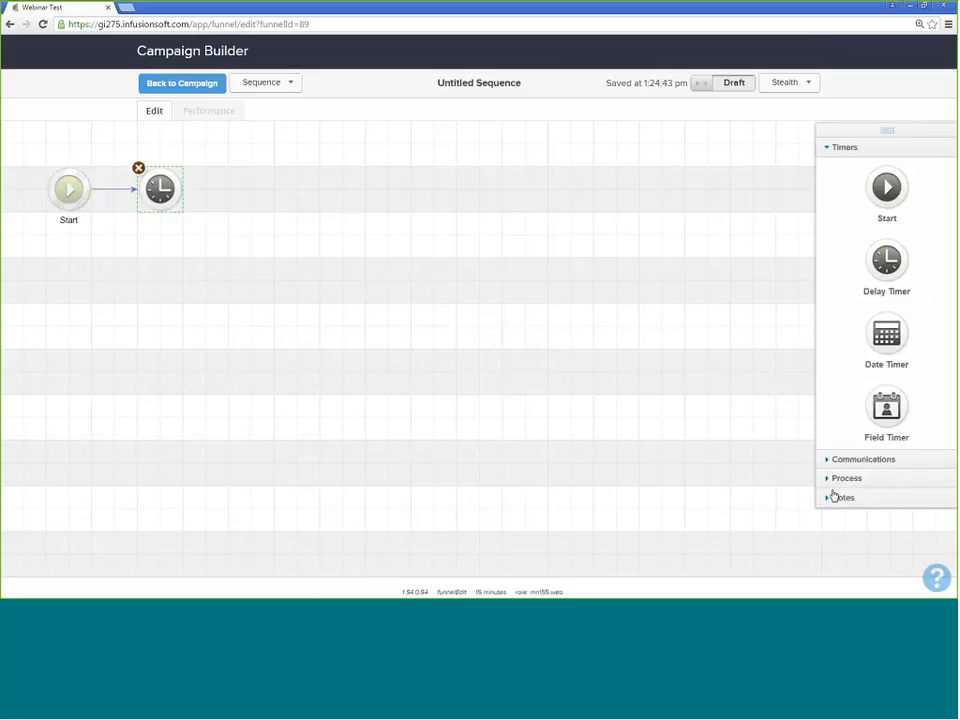
pyautogui.click(870, 482)
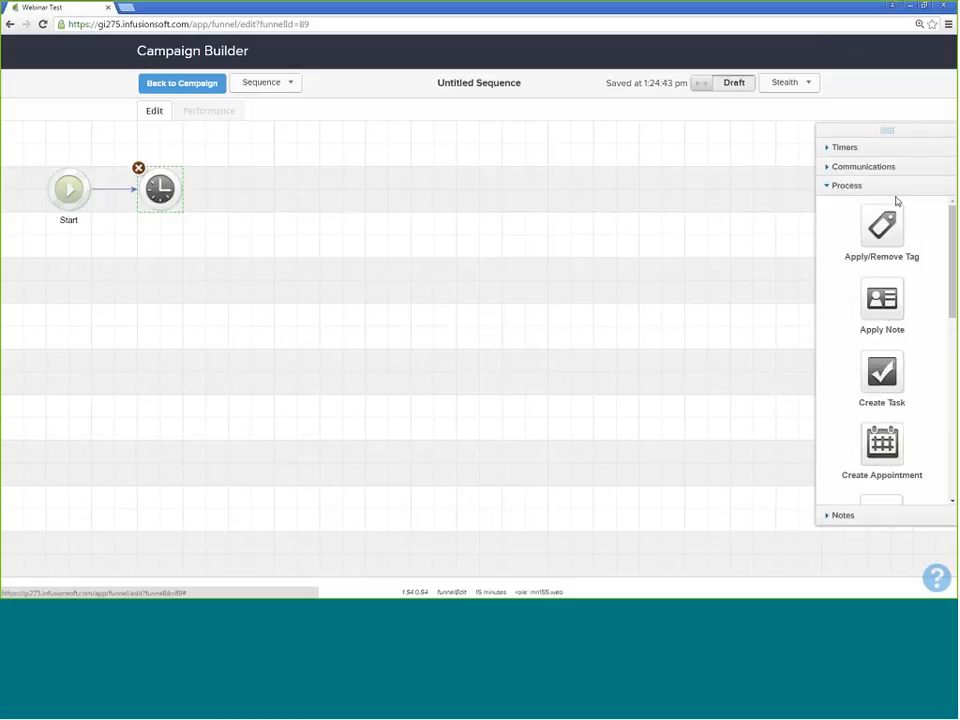
pyautogui.moveTo(882, 225); pyautogui.dragTo(233, 183)
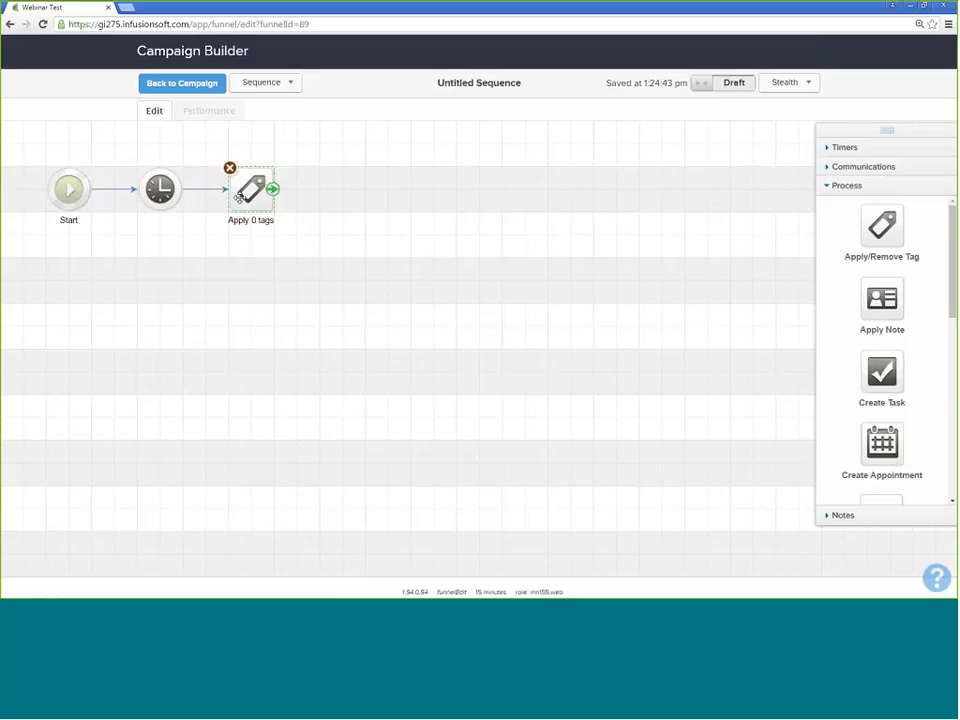
# - Try to configure the tag element to apply a tag named WEBINAR
pyautogui.doubleClick(239, 197)
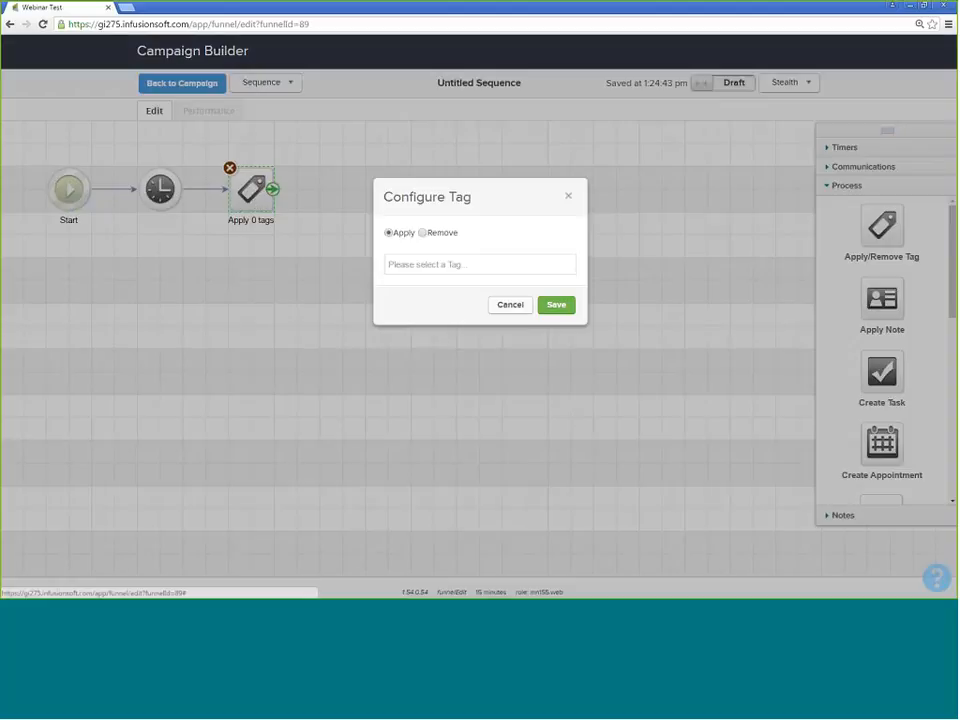
pyautogui.click(436, 264)
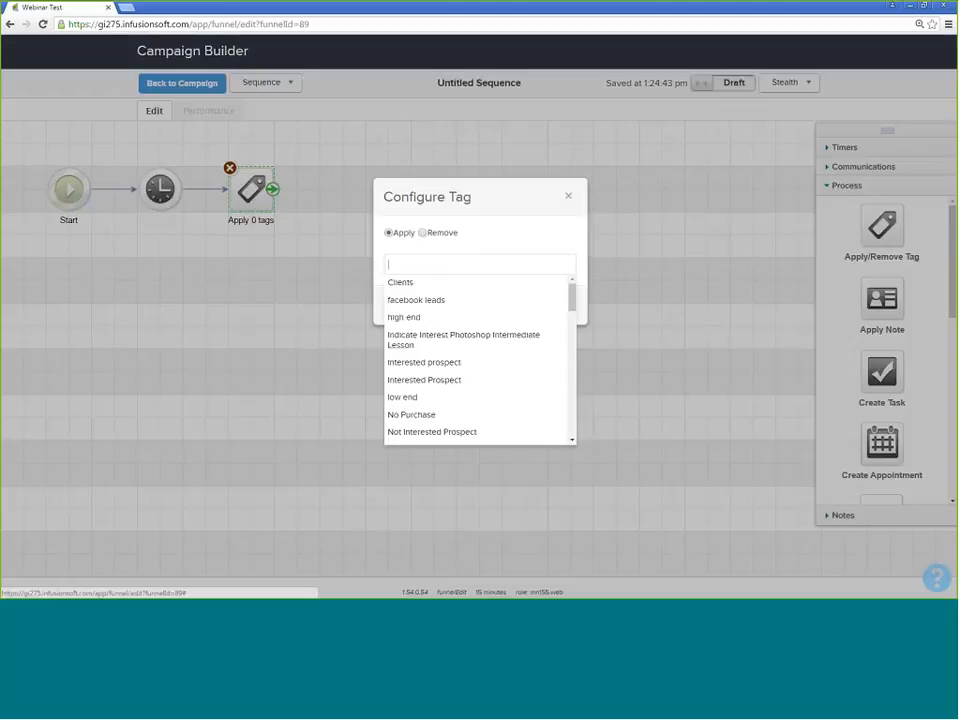
pyautogui.click(480, 242)
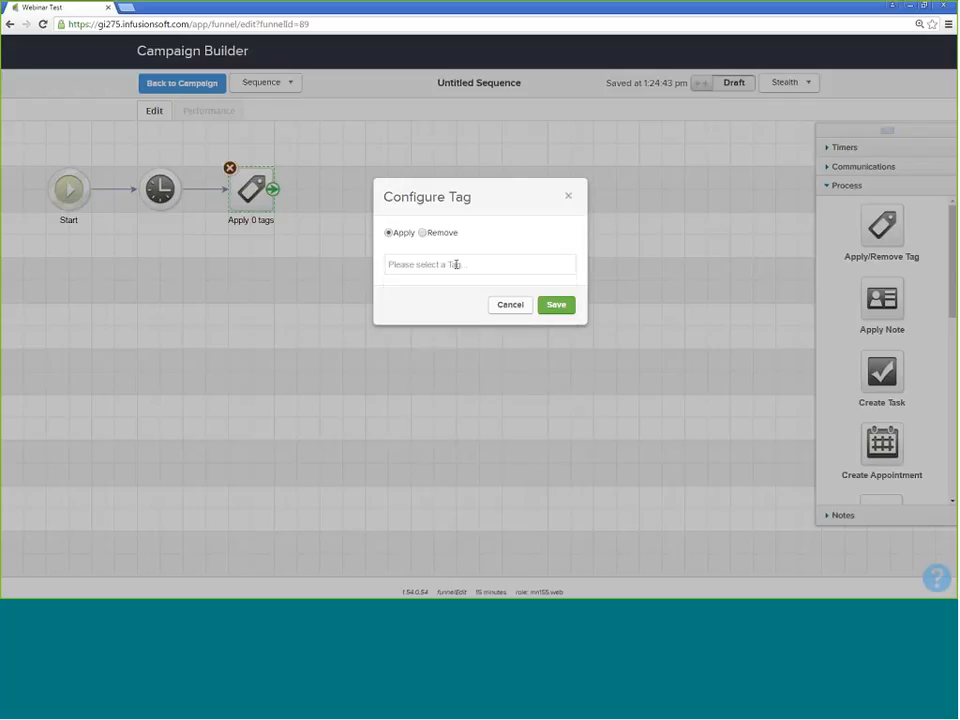
pyautogui.click(447, 264)
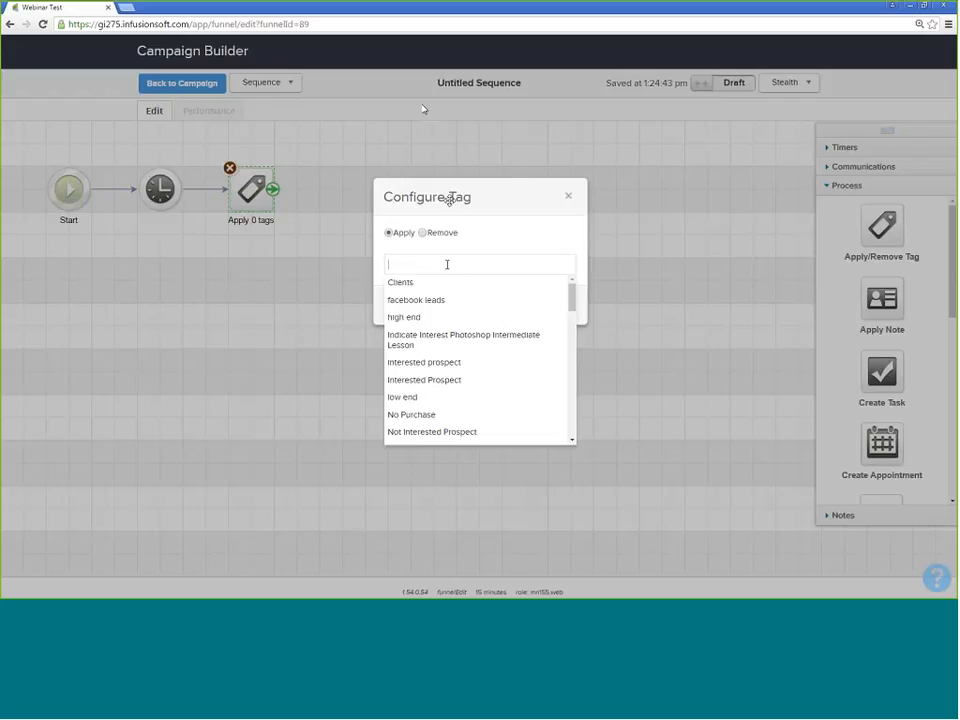
pyautogui.write('WE')
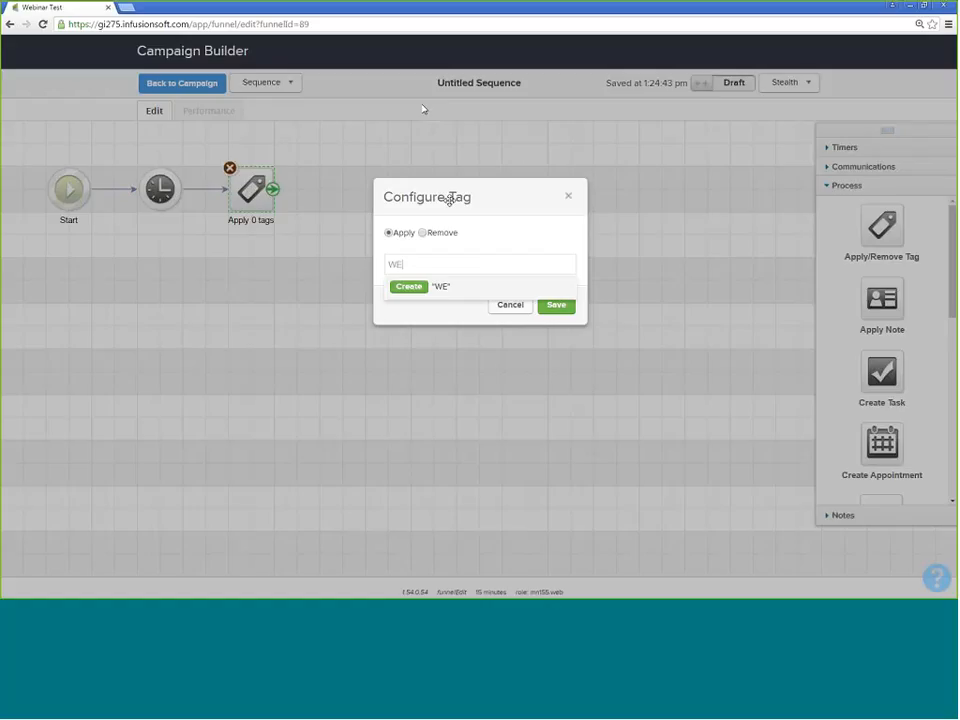
pyautogui.write('BINAR')
pyautogui.click(552, 307)
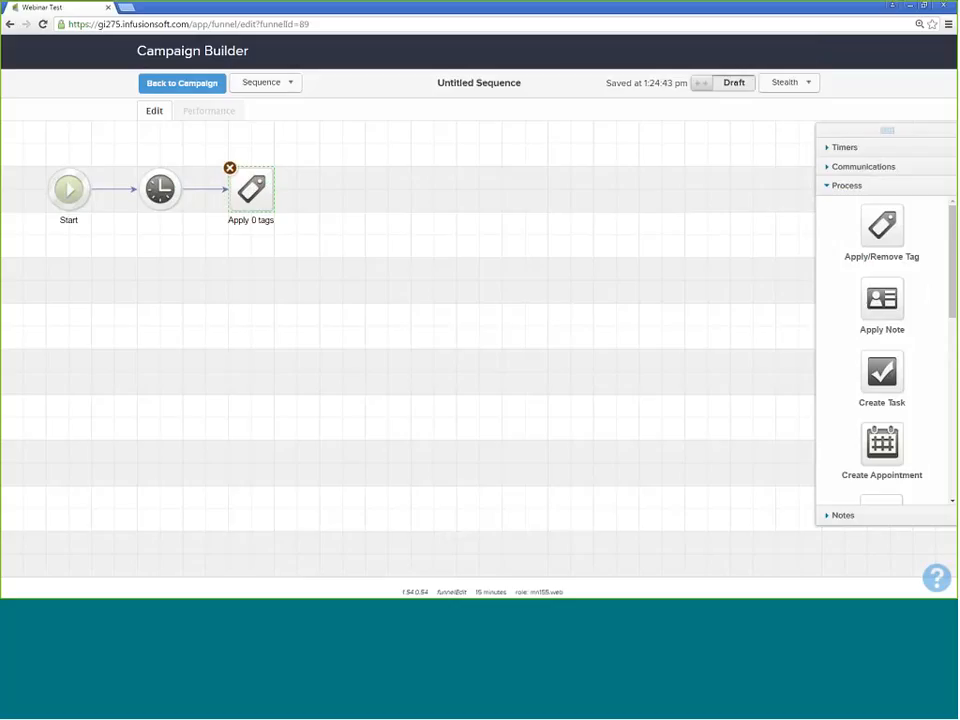
# - Return to the campaign, run the campaign checklist and open the first sequence listed as not marked ready
pyautogui.click(185, 84)
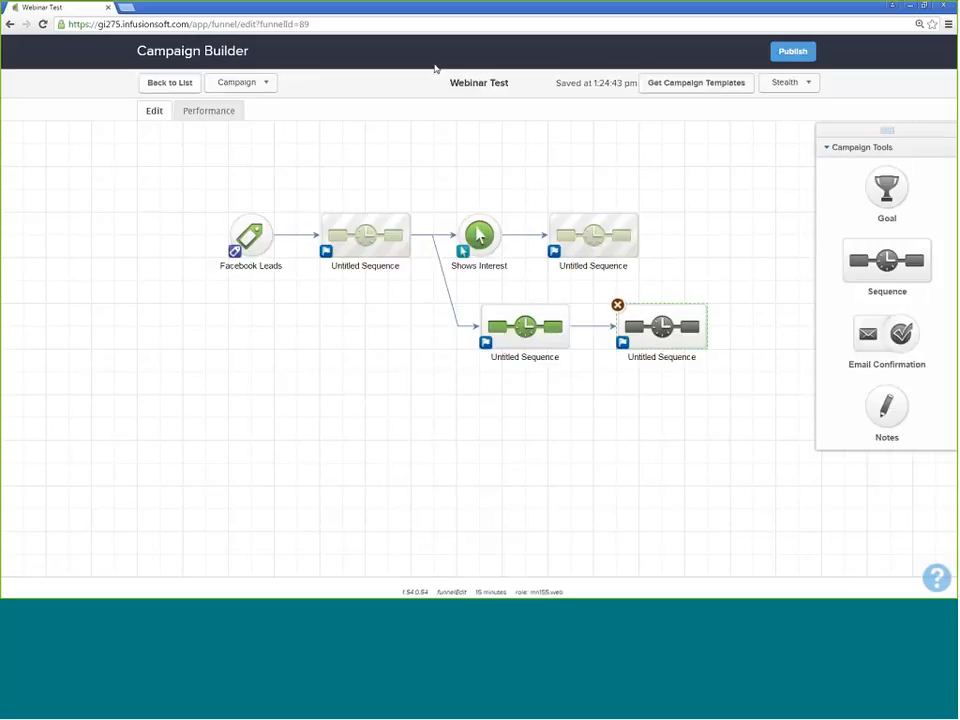
pyautogui.click(792, 51)
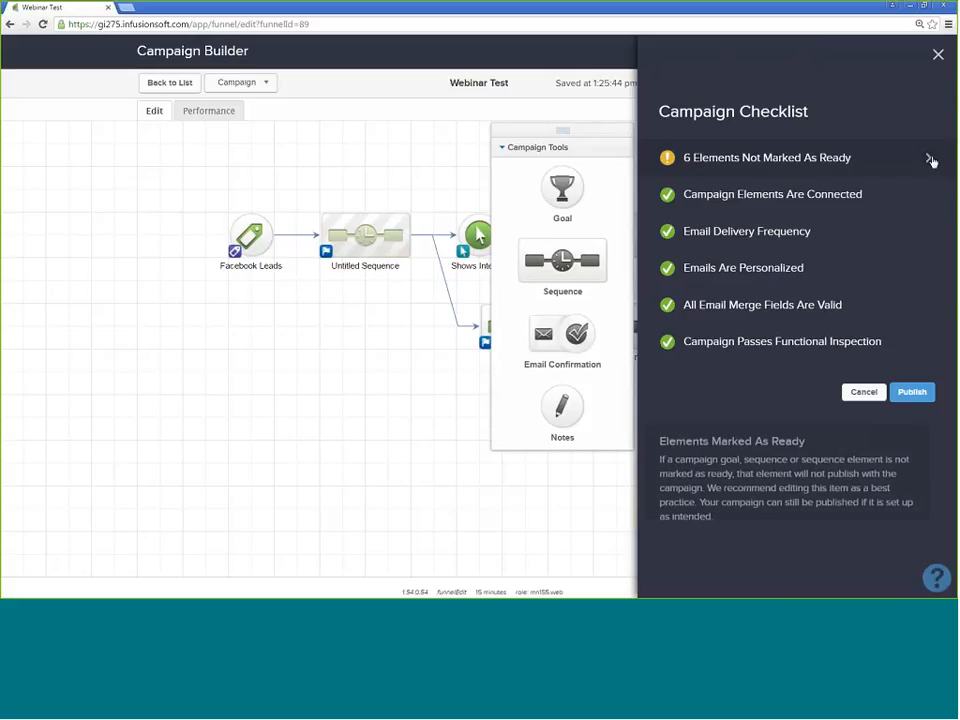
pyautogui.click(932, 157)
pyautogui.click(925, 143)
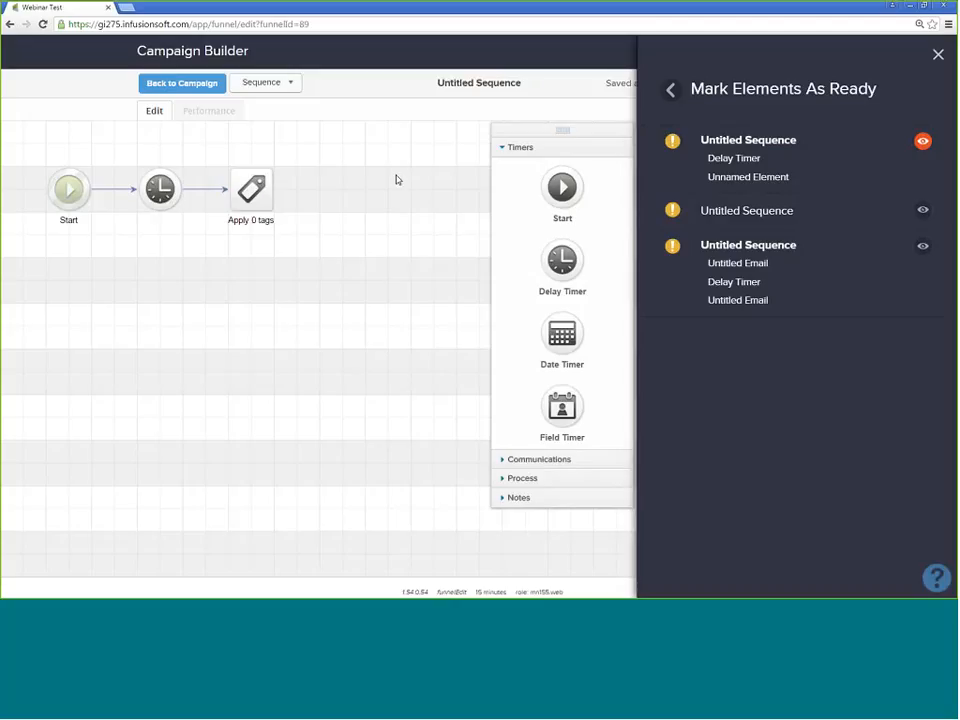
# - Configure the delay timer for at least 3 days, running on a weekday at 8:00 AM, and the tag element to apply "high end"
pyautogui.doubleClick(155, 199)
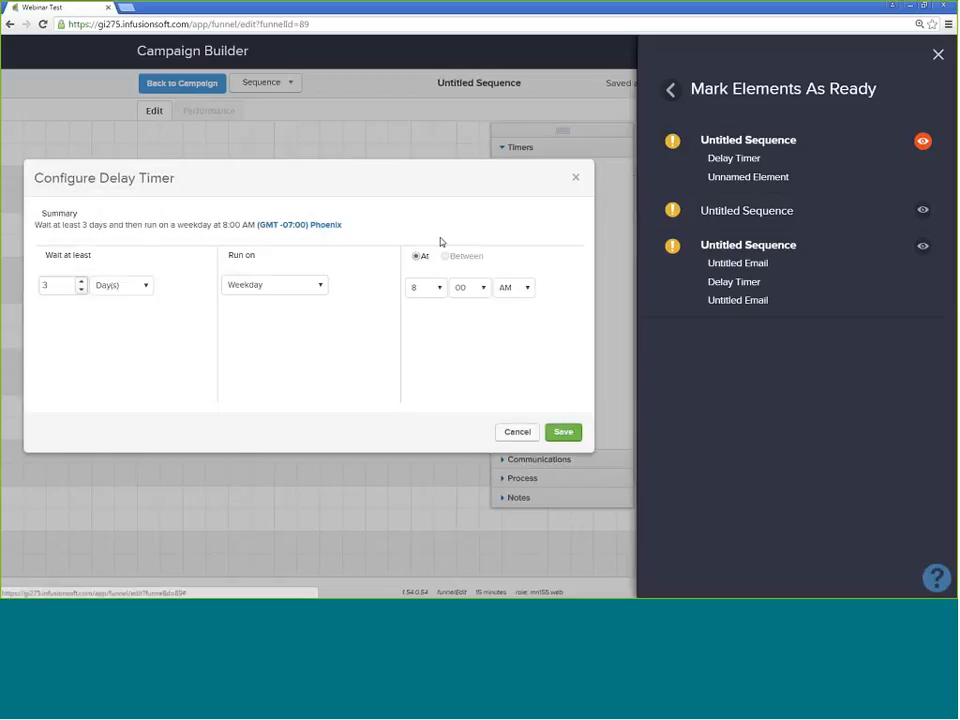
pyautogui.click(563, 431)
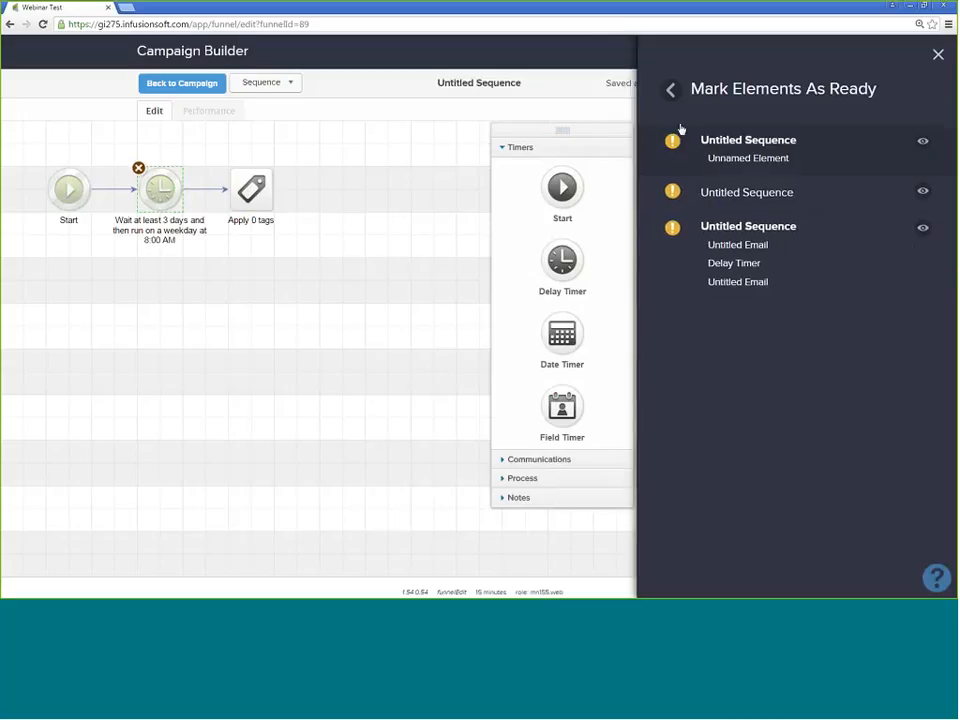
pyautogui.click(262, 193)
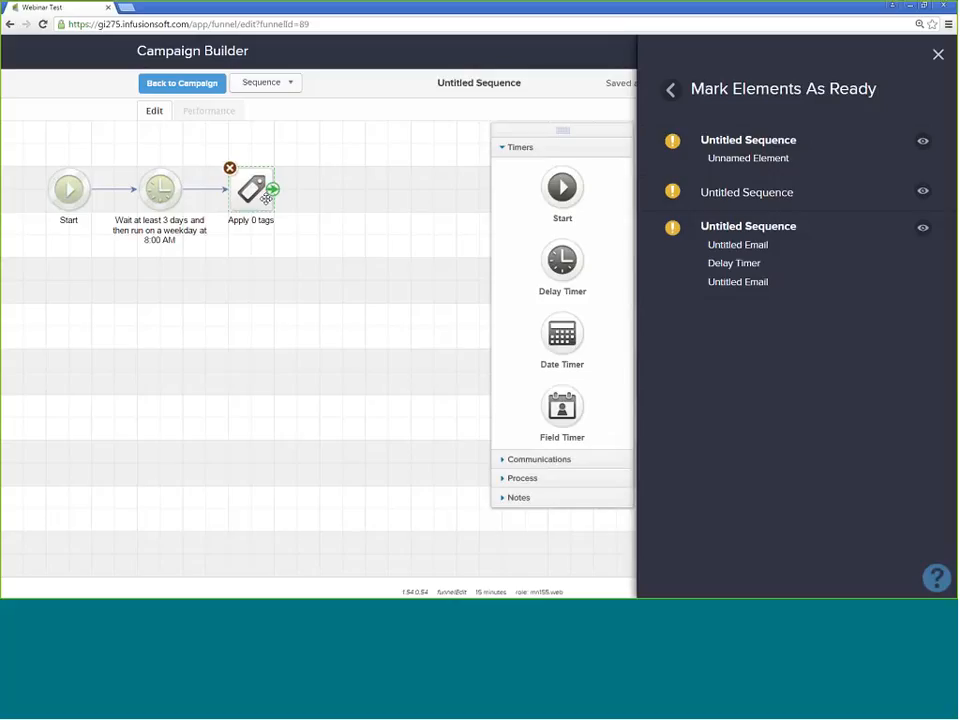
pyautogui.doubleClick(266, 199)
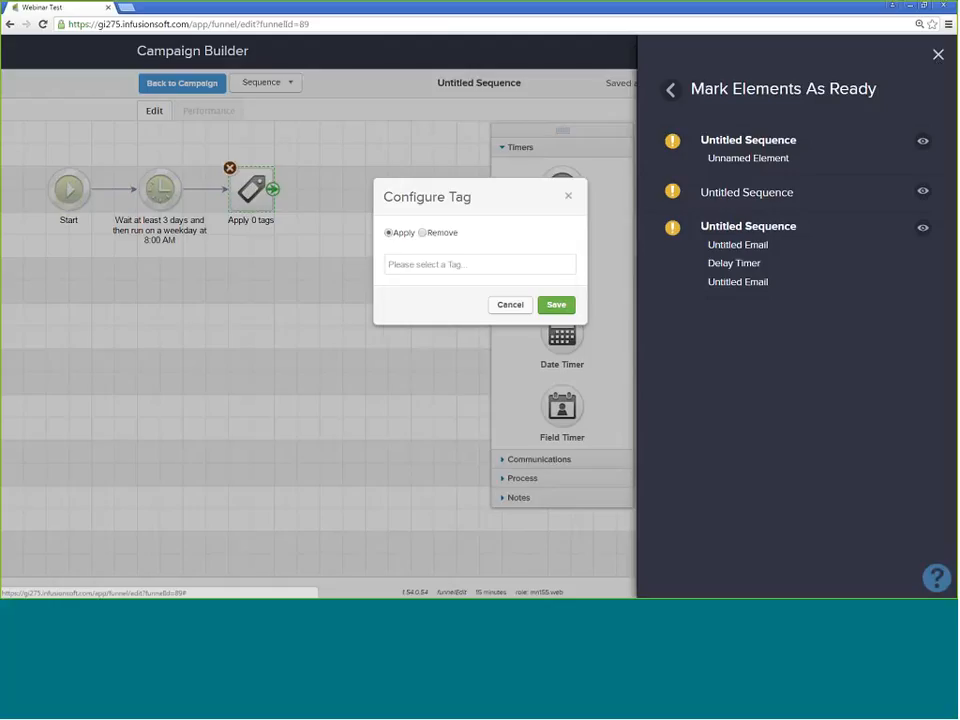
pyautogui.click(472, 261)
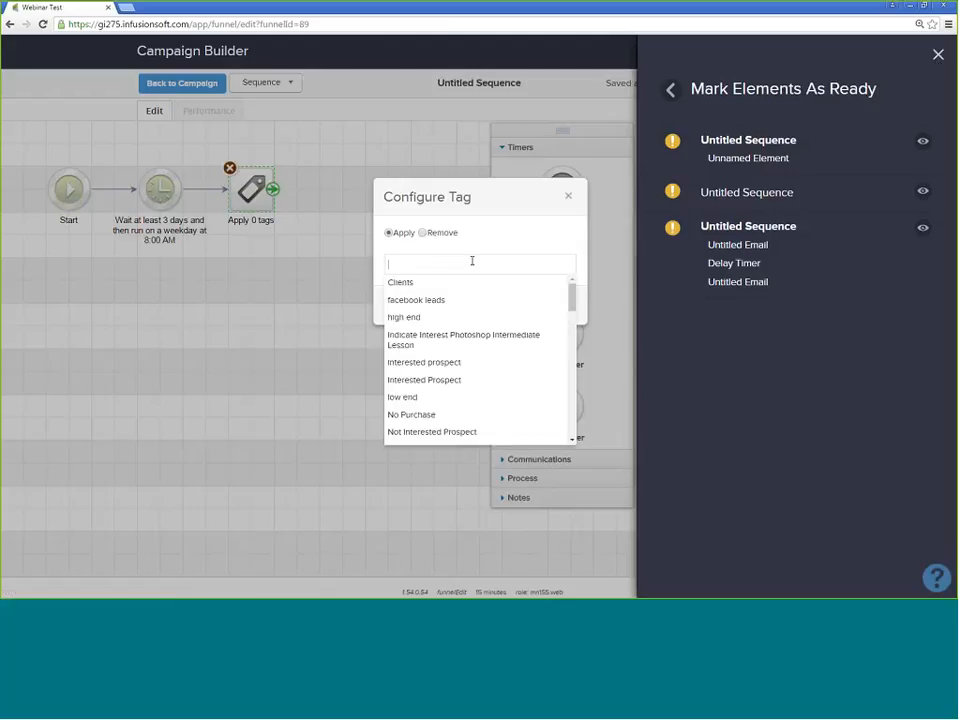
pyautogui.click(430, 316)
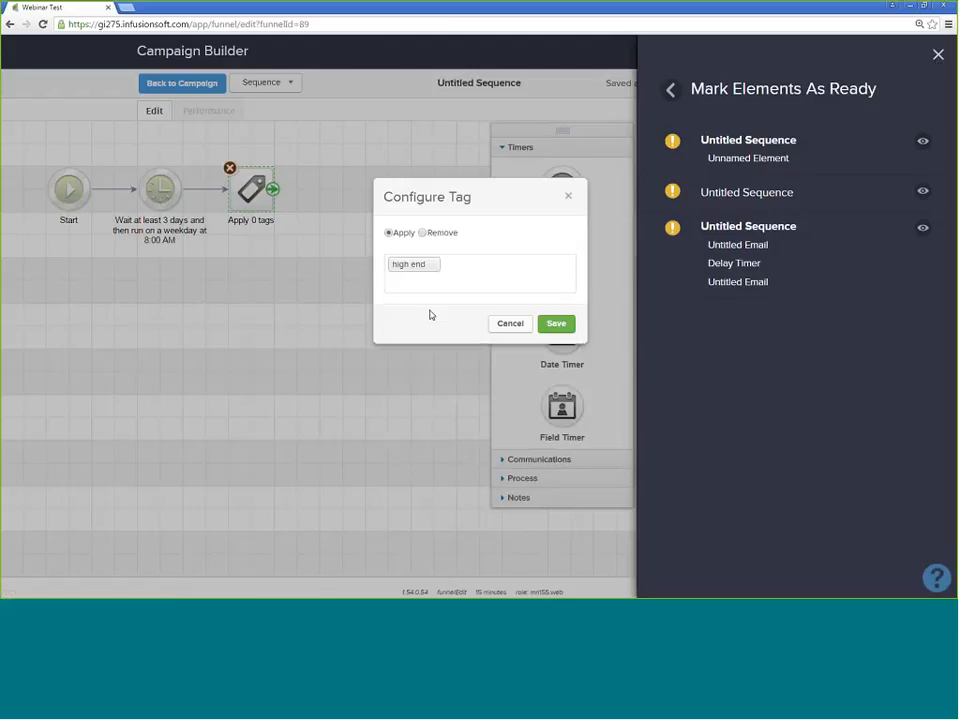
pyautogui.click(556, 323)
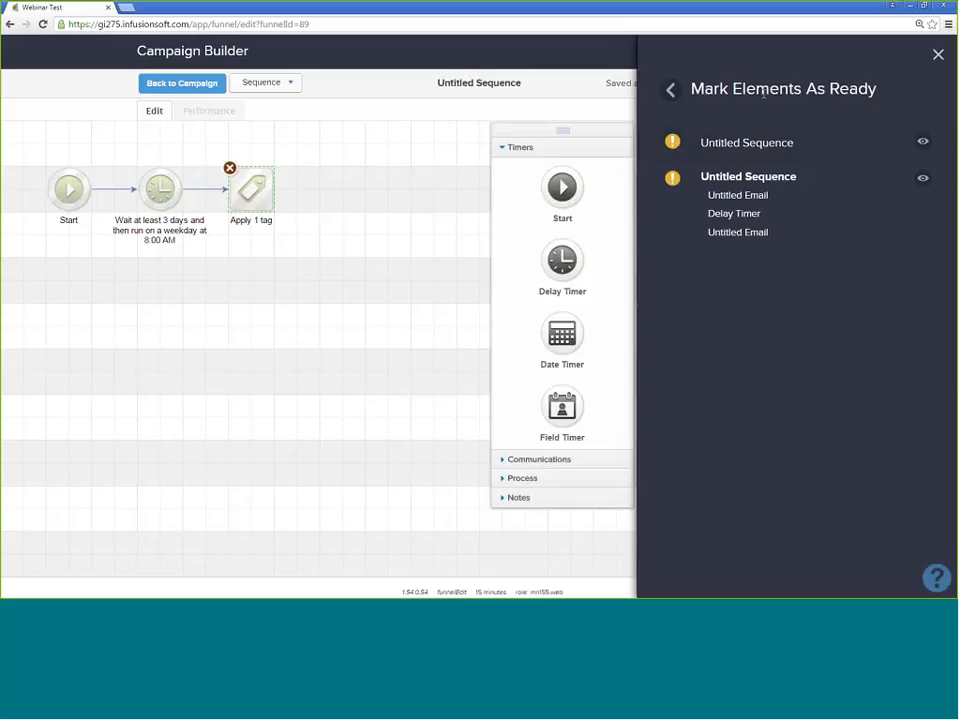
# - Close the checklist, mark the new sequence as Ready and return to the campaign
pyautogui.click(923, 142)
pyautogui.click(670, 89)
pyautogui.click(938, 55)
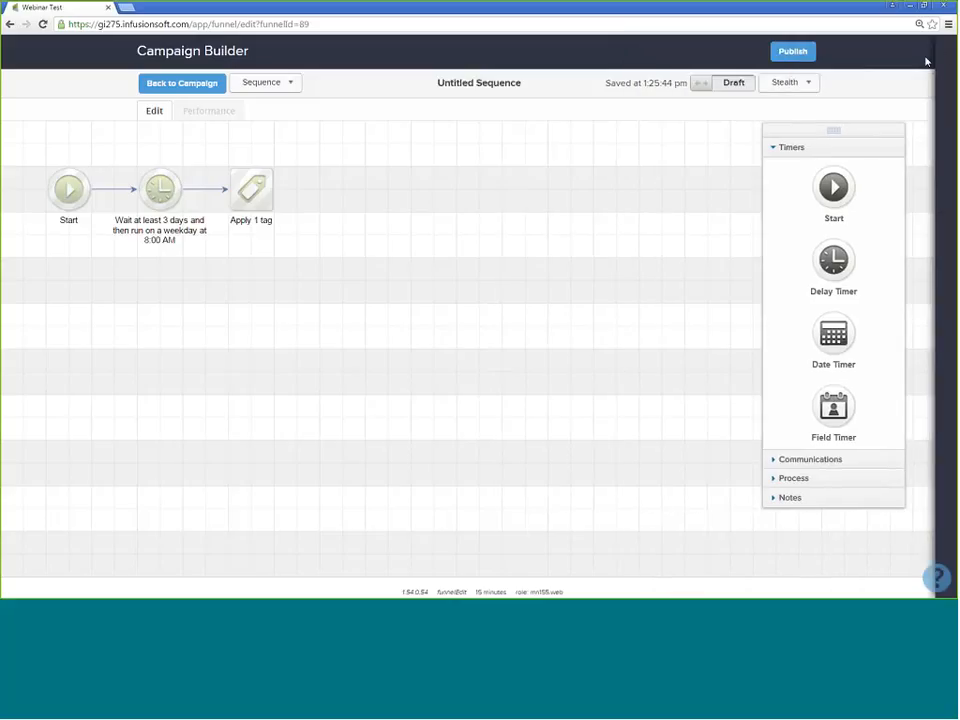
pyautogui.click(740, 90)
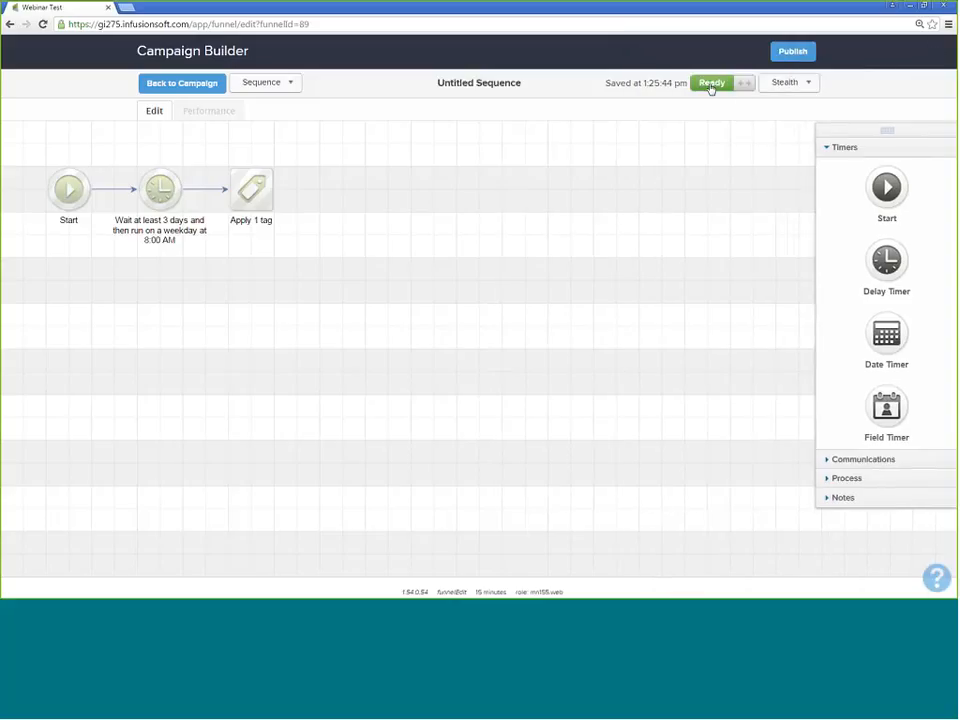
pyautogui.click(211, 82)
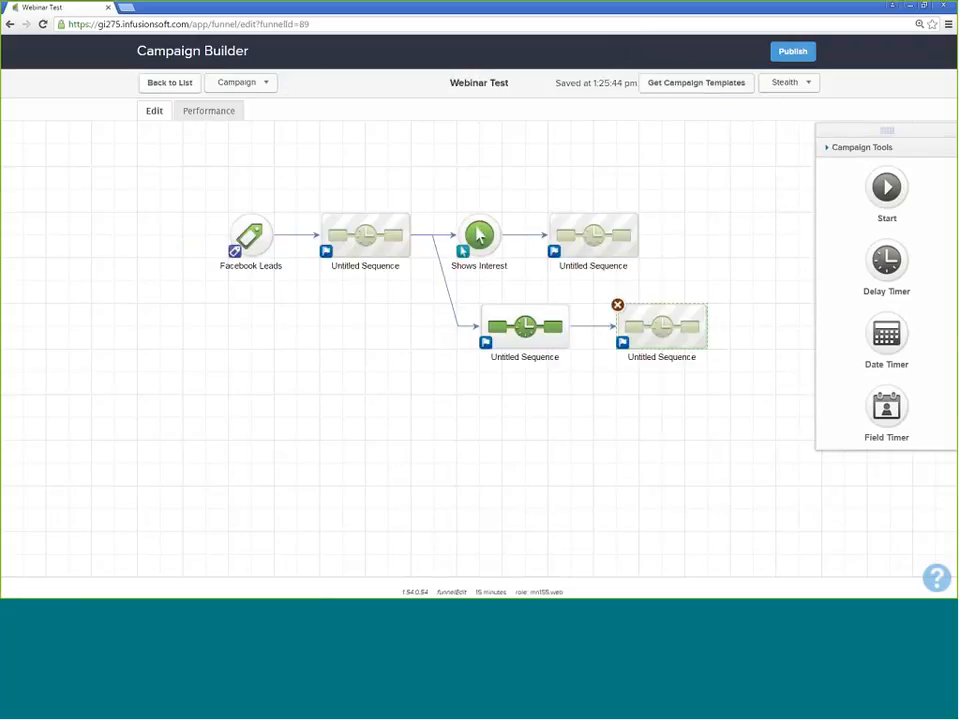
# - Run the campaign checklist again and open the remaining sequence whose elements are not marked as ready
pyautogui.click(792, 51)
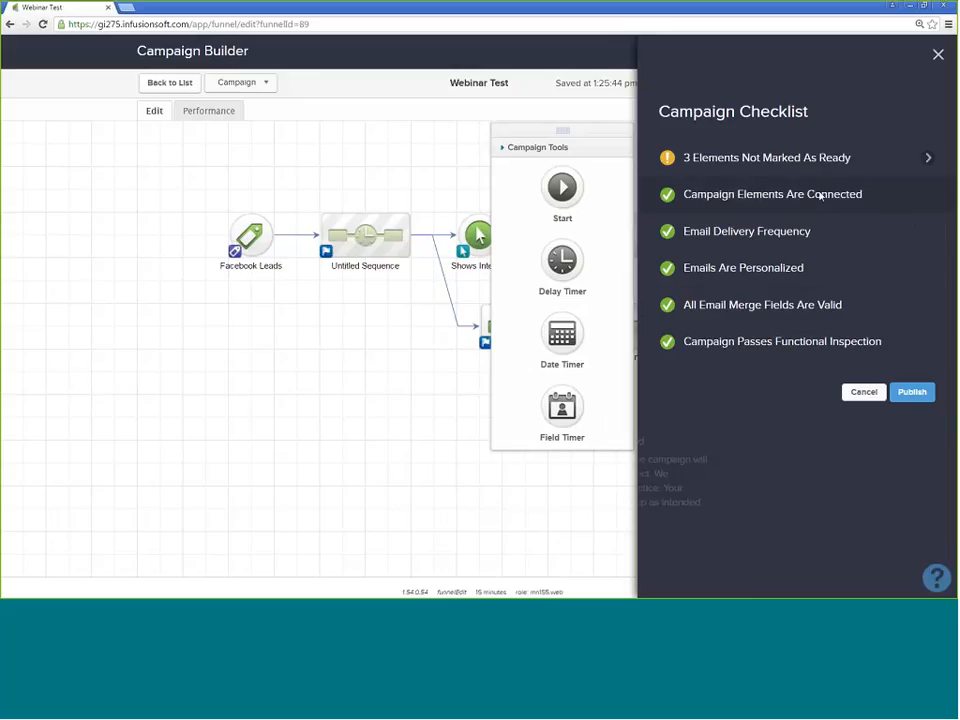
pyautogui.click(812, 160)
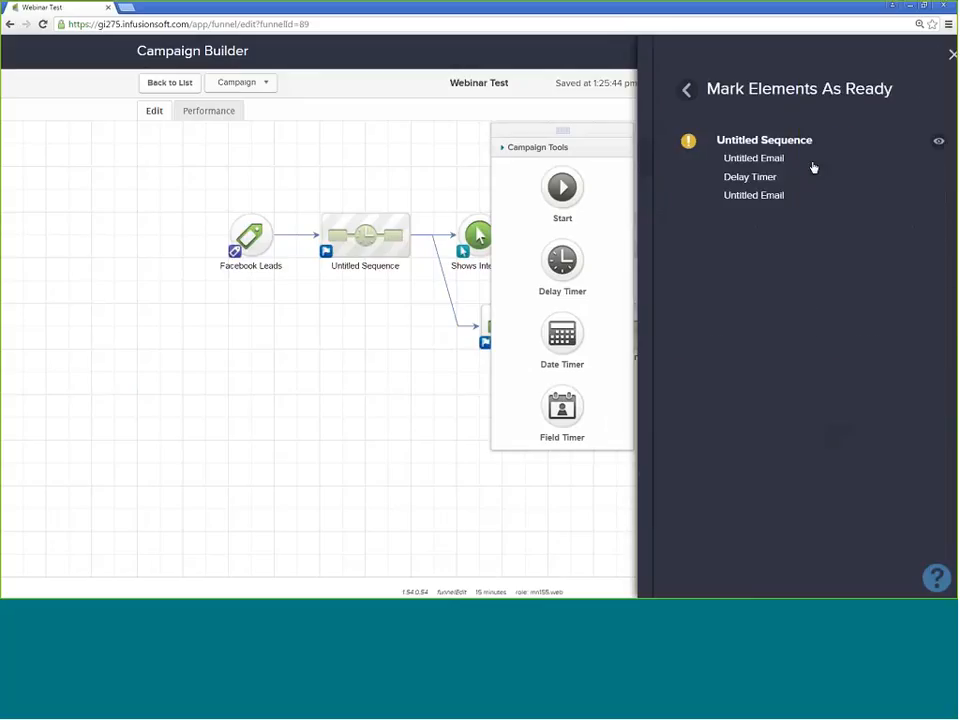
pyautogui.click(923, 143)
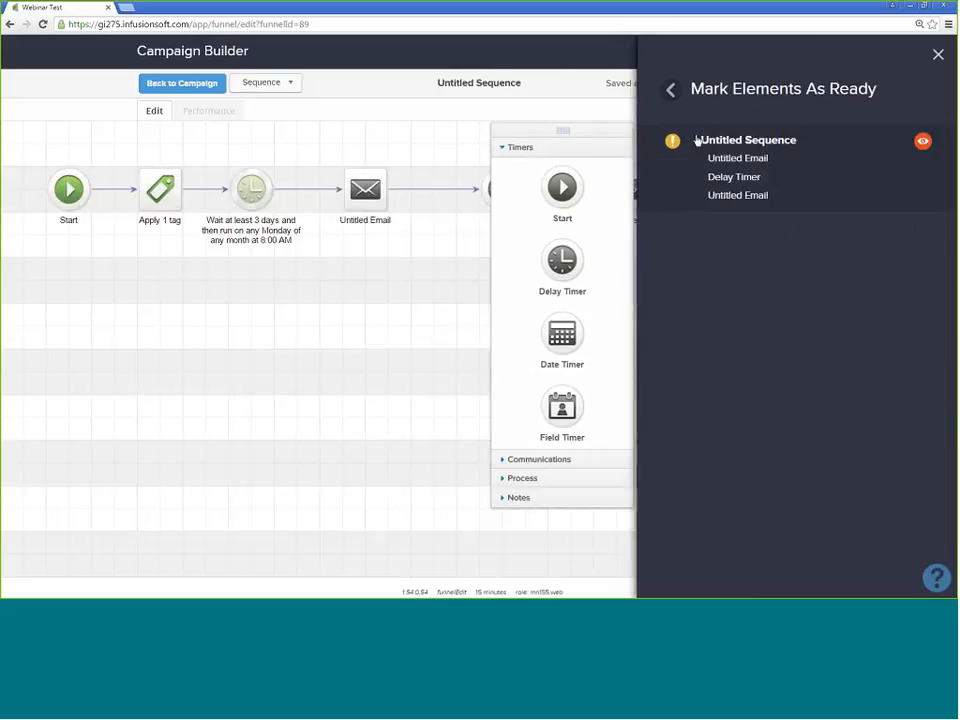
# - Open the unready email after the Monday delay timer and close the checklist
pyautogui.click(510, 149)
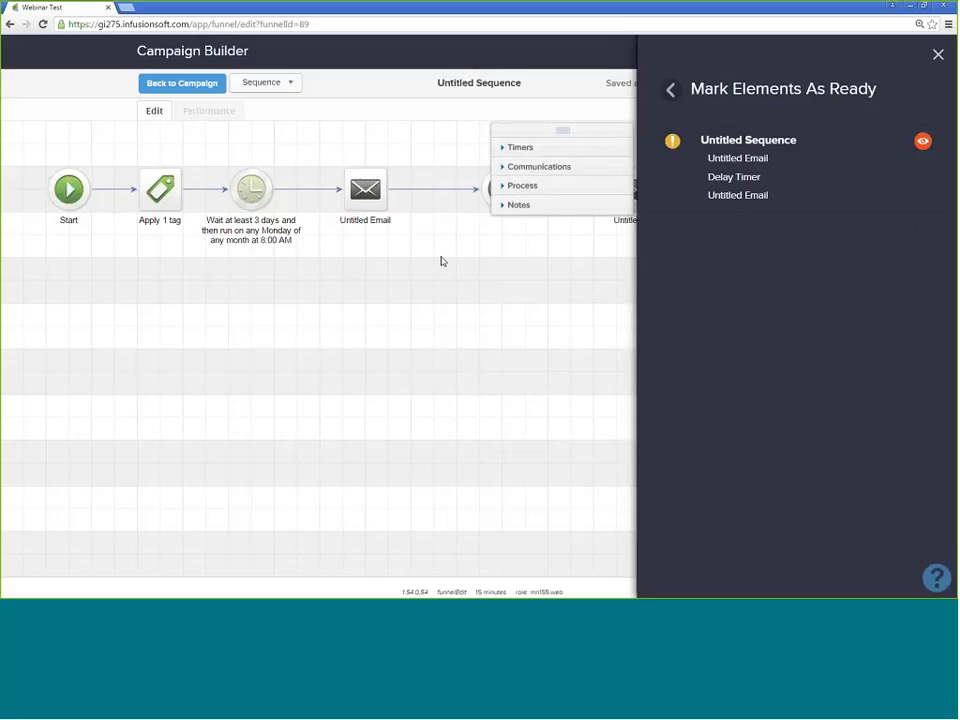
pyautogui.moveTo(441, 257); pyautogui.dragTo(325, 331)
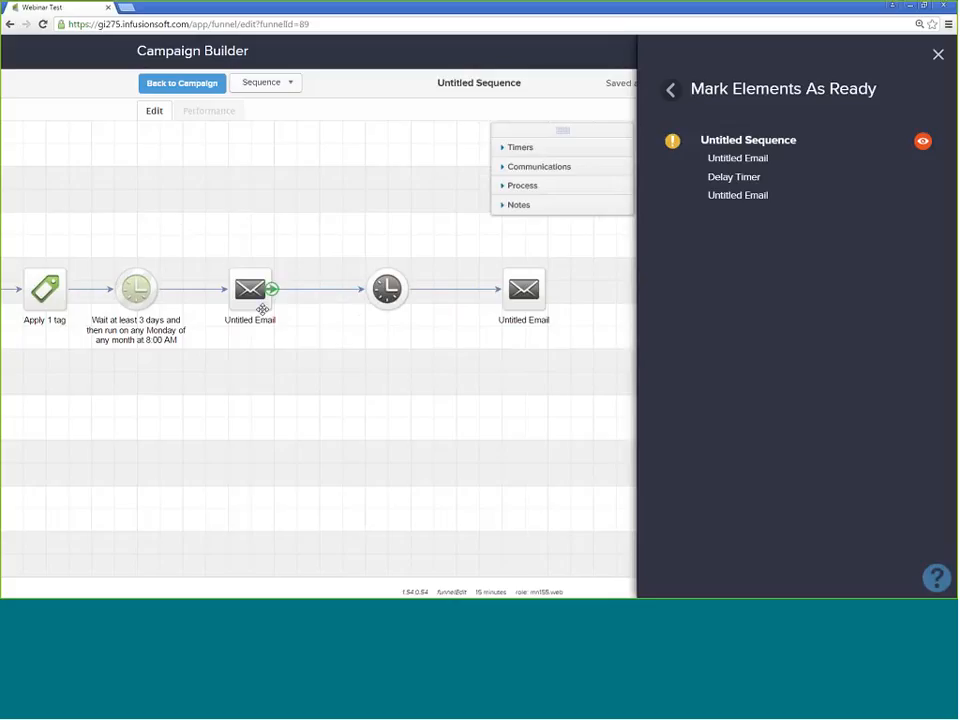
pyautogui.moveTo(441, 307); pyautogui.dragTo(381, 258)
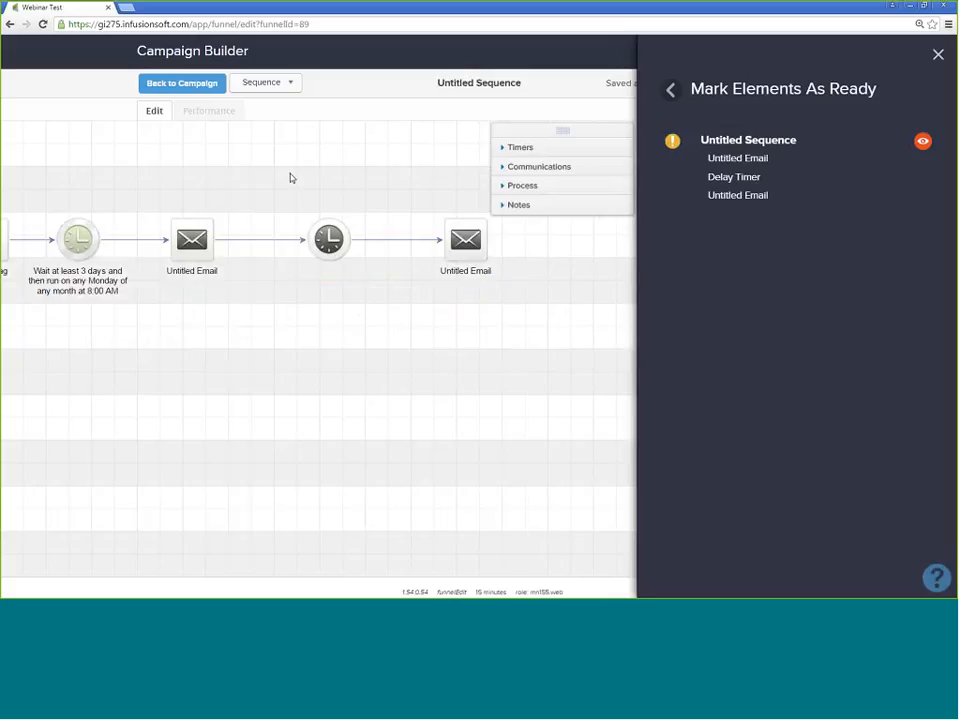
pyautogui.doubleClick(190, 245)
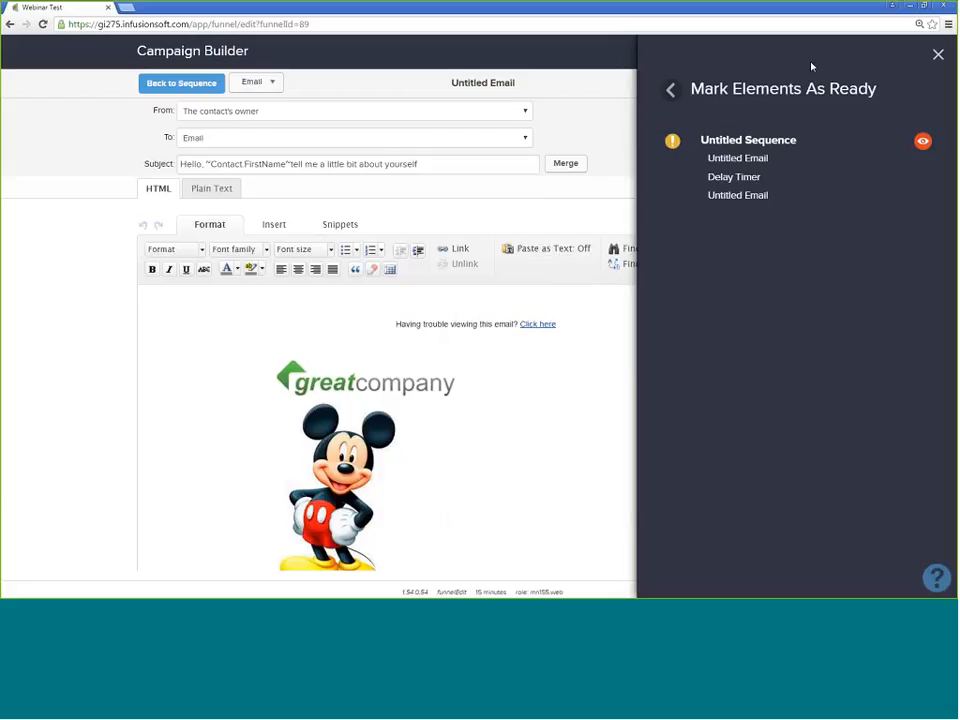
pyautogui.click(938, 54)
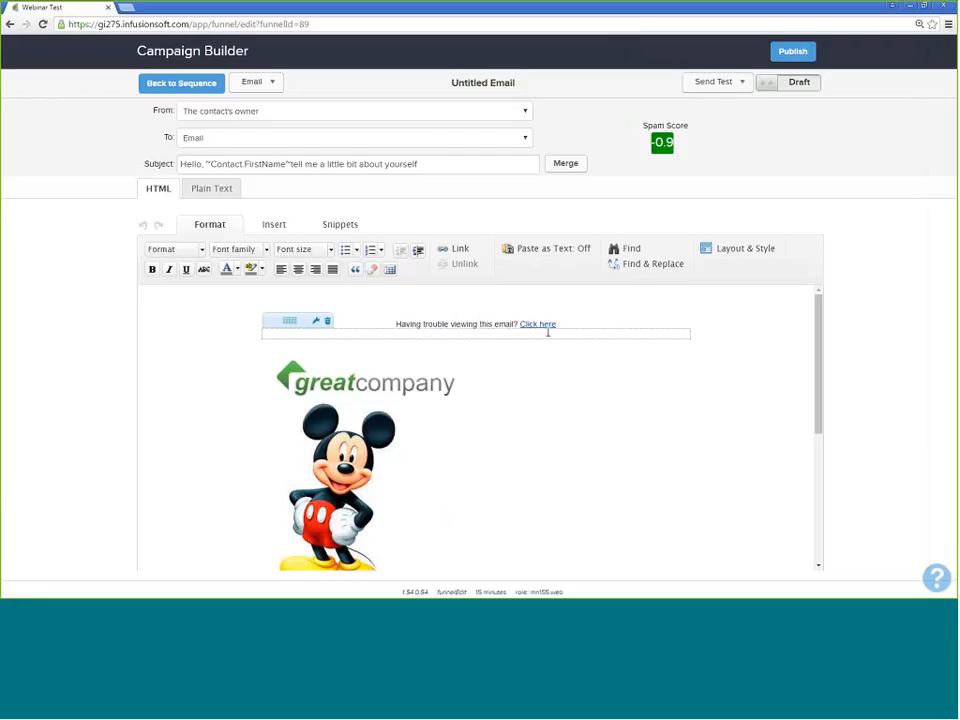
# - Mark the open email as Ready and save the delay timer after it with at least 3 days, running on a weekday at 8:00 AM
pyautogui.click(785, 82)
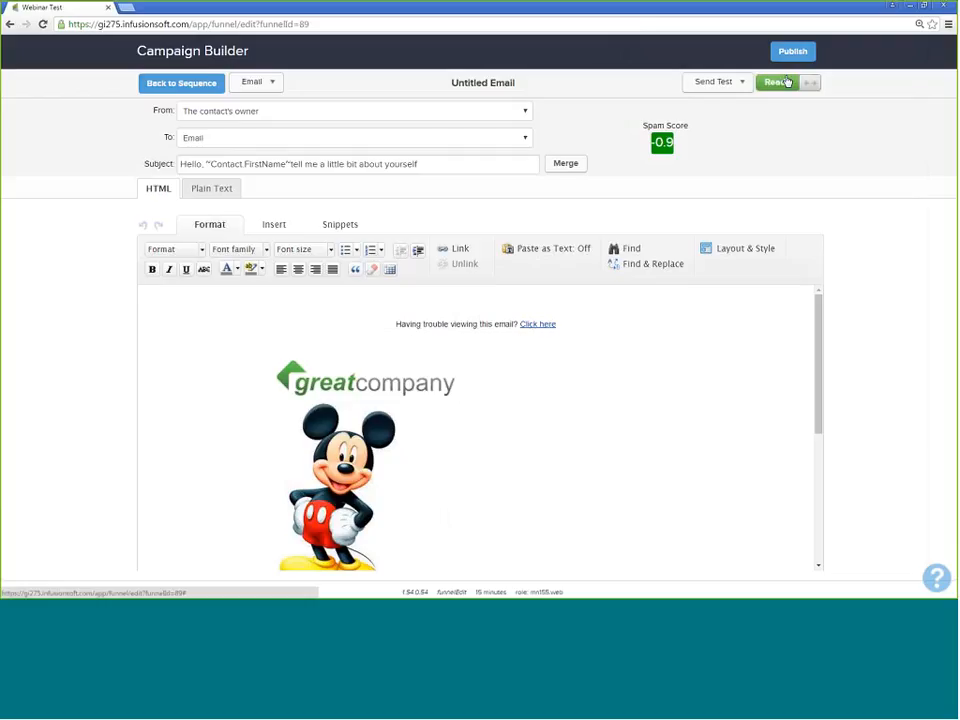
pyautogui.click(185, 84)
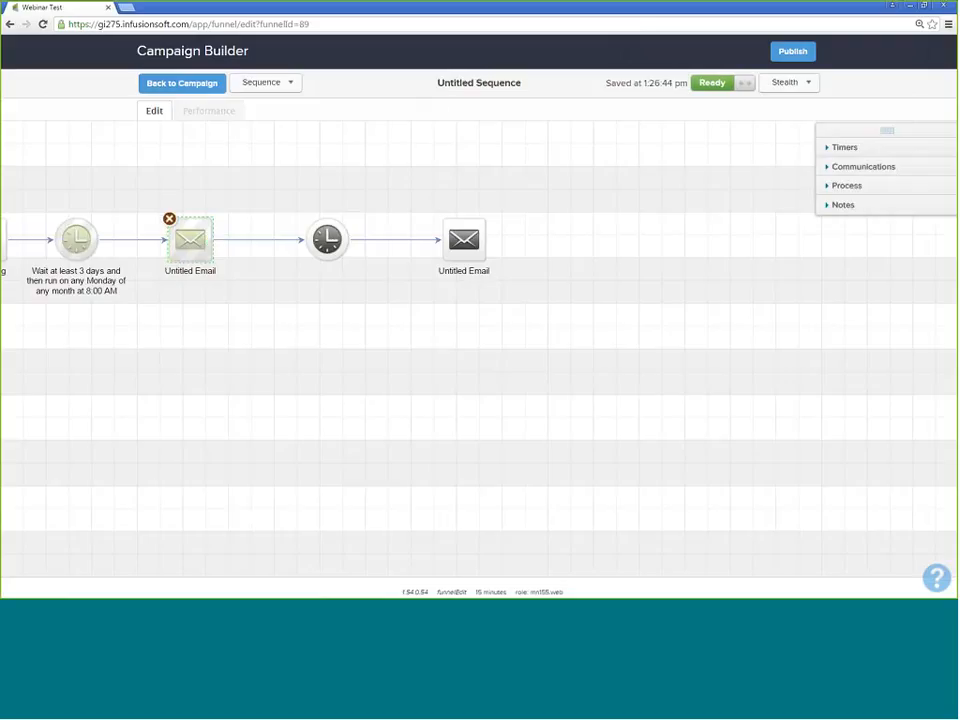
pyautogui.doubleClick(328, 241)
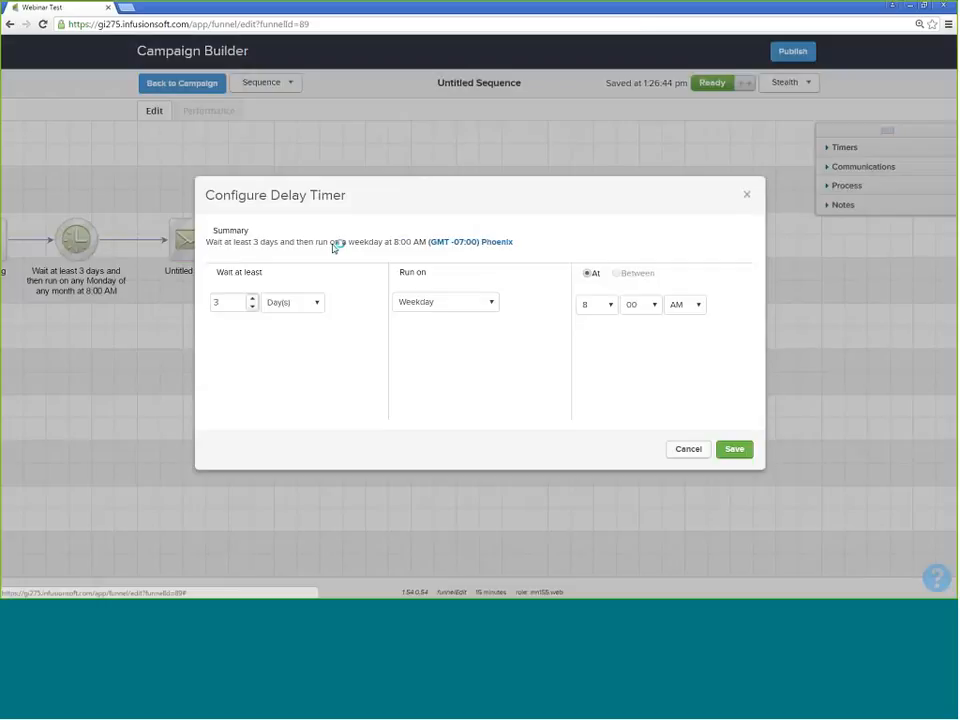
pyautogui.click(733, 451)
# - Mark the last email in the sequence as Ready and return to the campaign
pyautogui.doubleClick(464, 248)
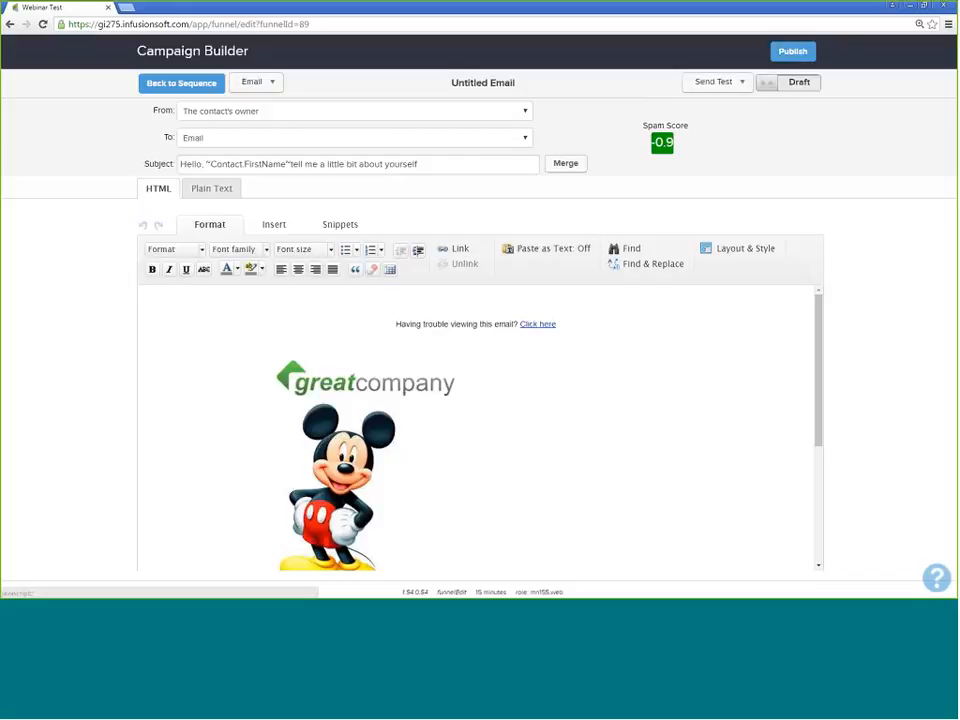
pyautogui.click(792, 92)
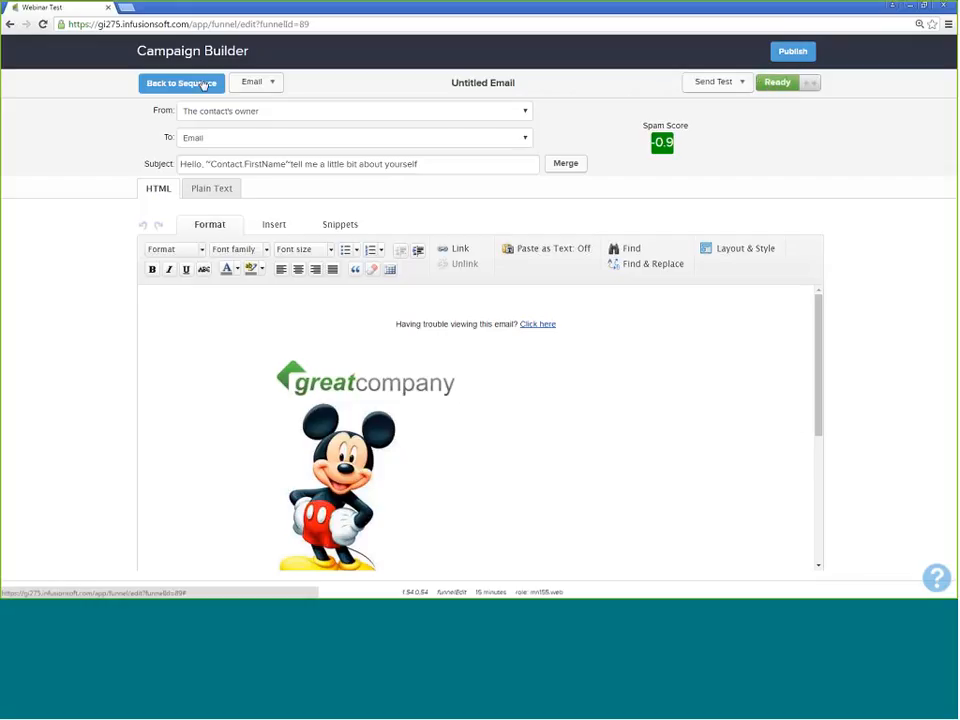
pyautogui.click(182, 83)
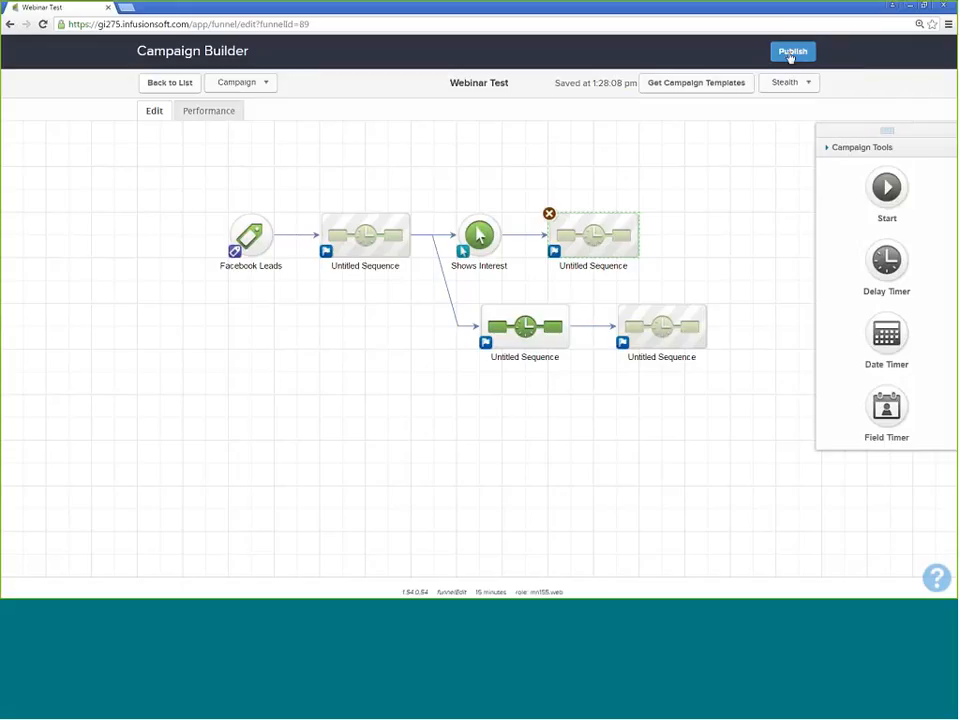
# - Run the campaign checklist, review its items and publish the Webinar Test campaign
pyautogui.click(791, 52)
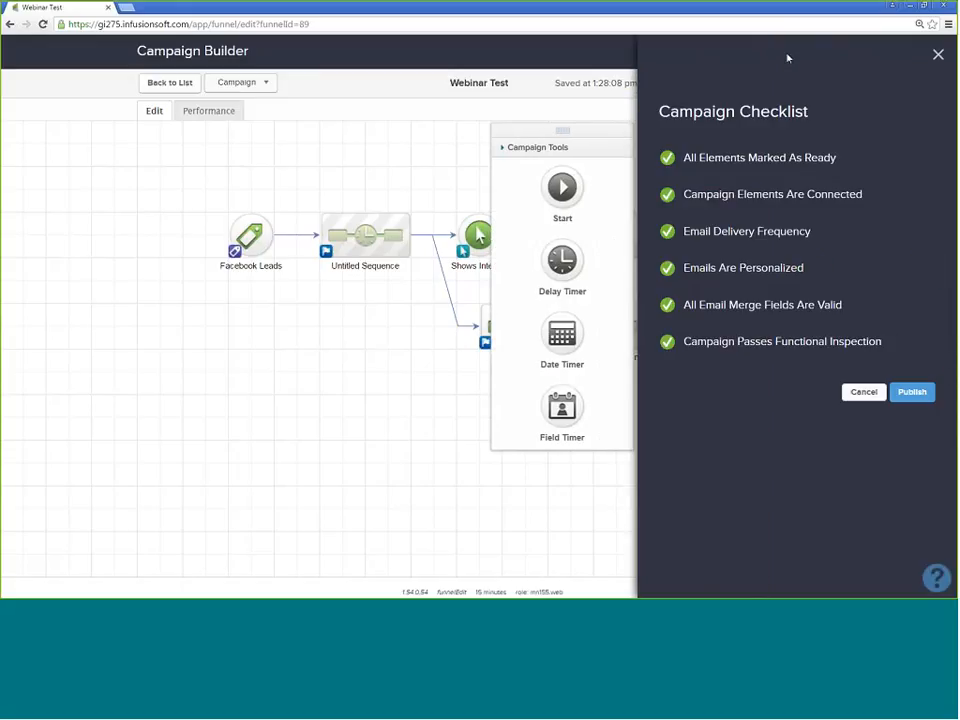
pyautogui.click(883, 167)
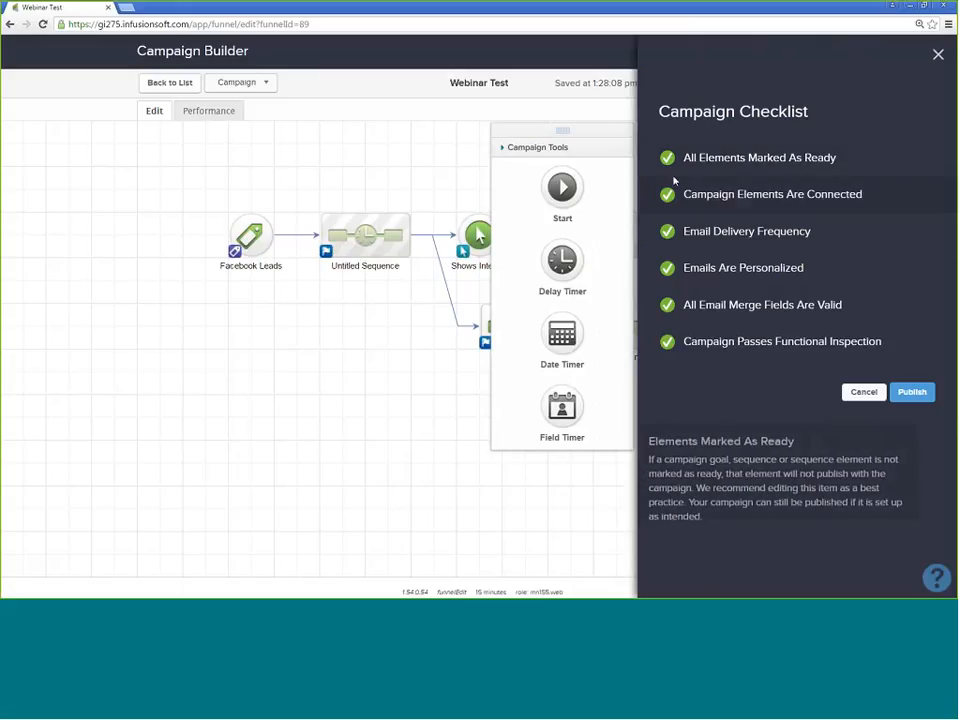
pyautogui.moveTo(666, 315)
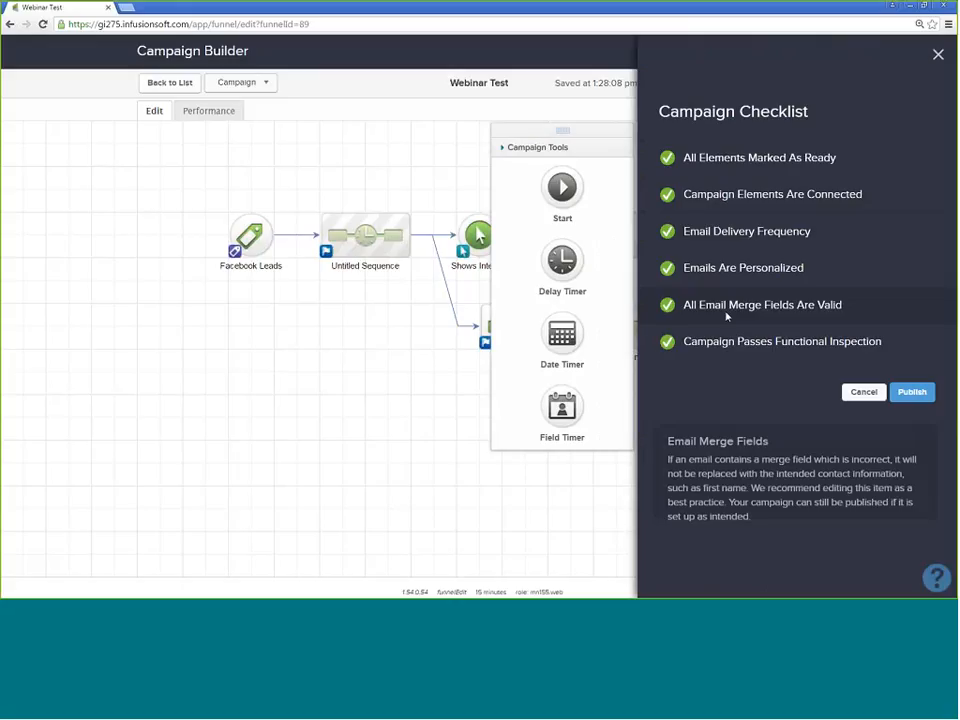
pyautogui.moveTo(730, 275)
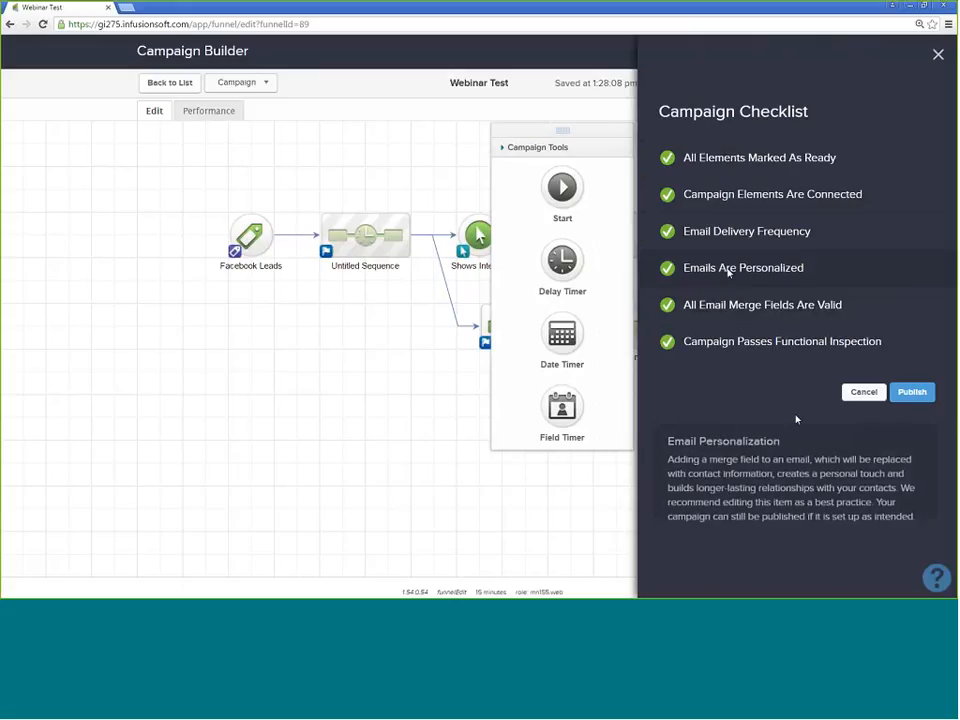
pyautogui.moveTo(783, 343)
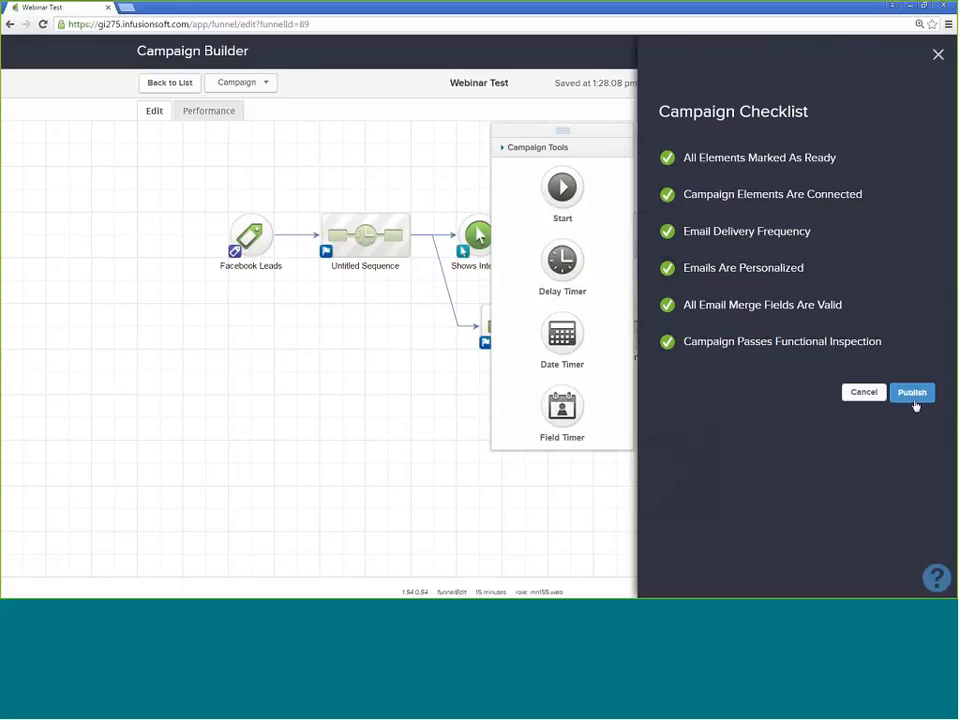
pyautogui.click(909, 393)
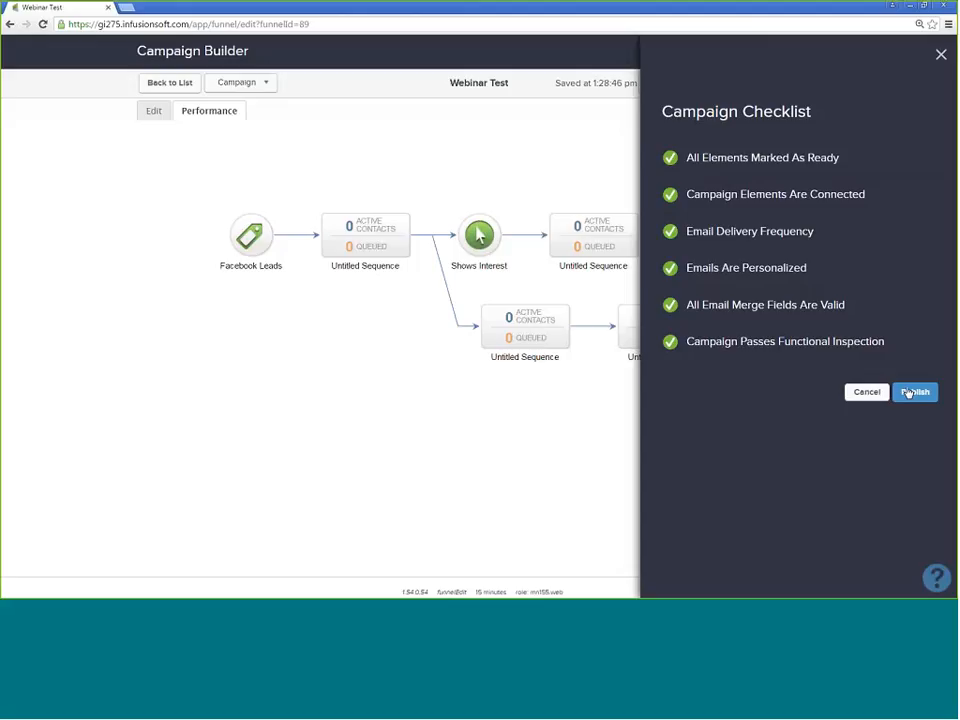
pyautogui.click(912, 392)
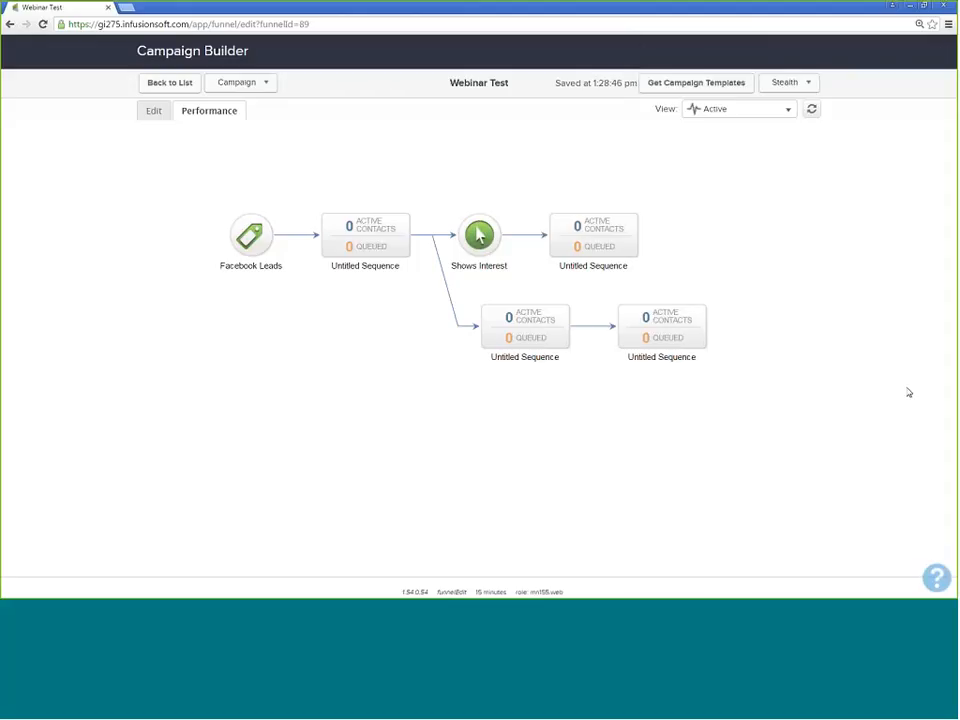
# - Leave the campaign for the campaigns list and bring up the help and support options
pyautogui.click(151, 111)
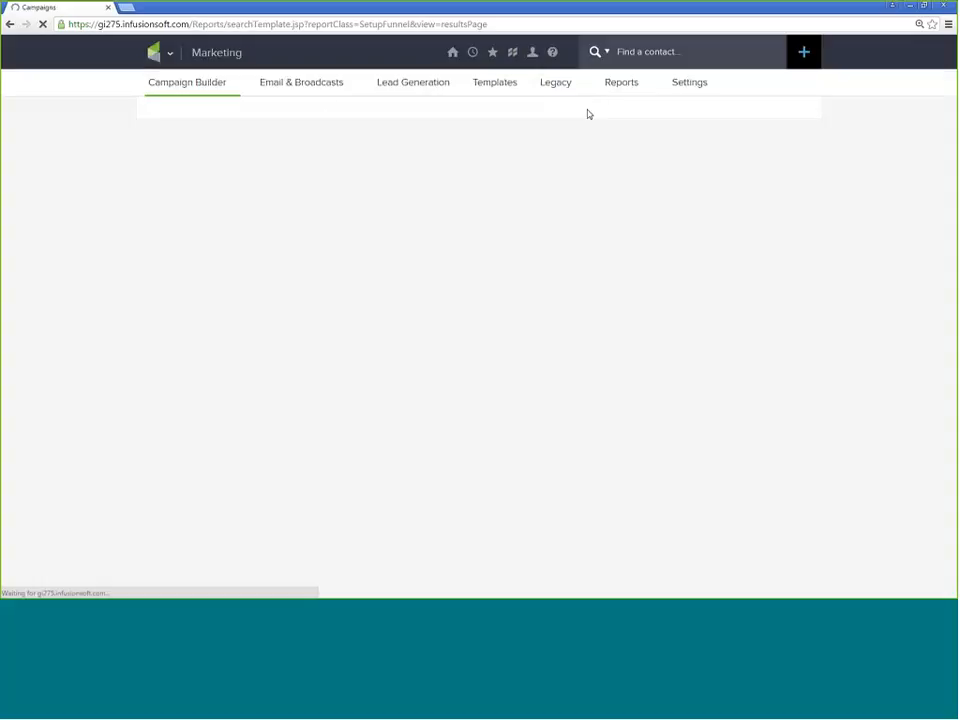
pyautogui.moveTo(545, 54)
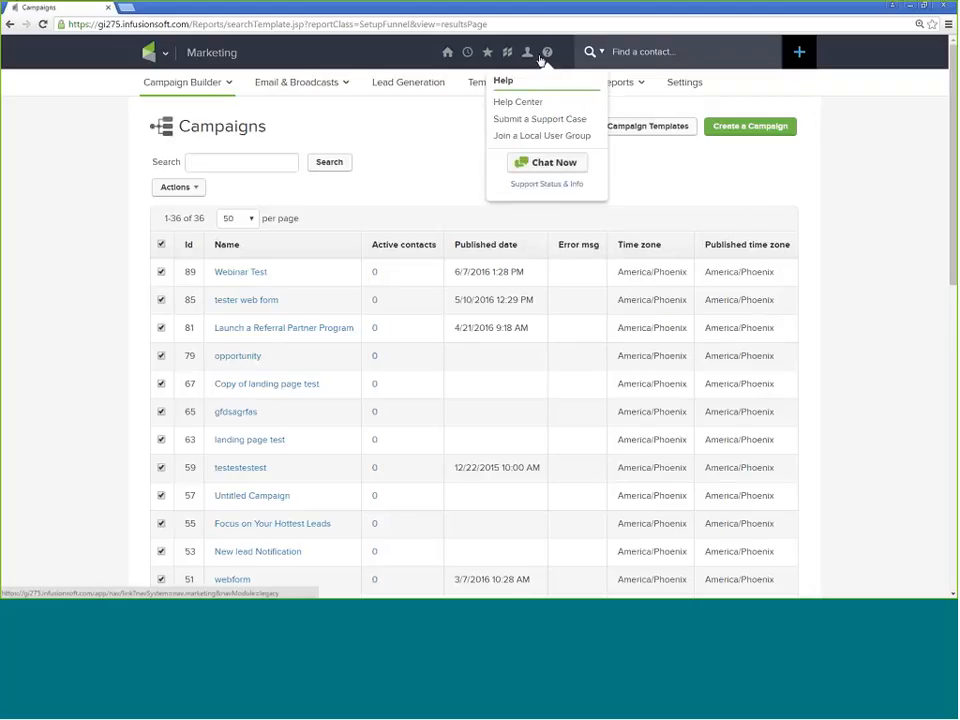